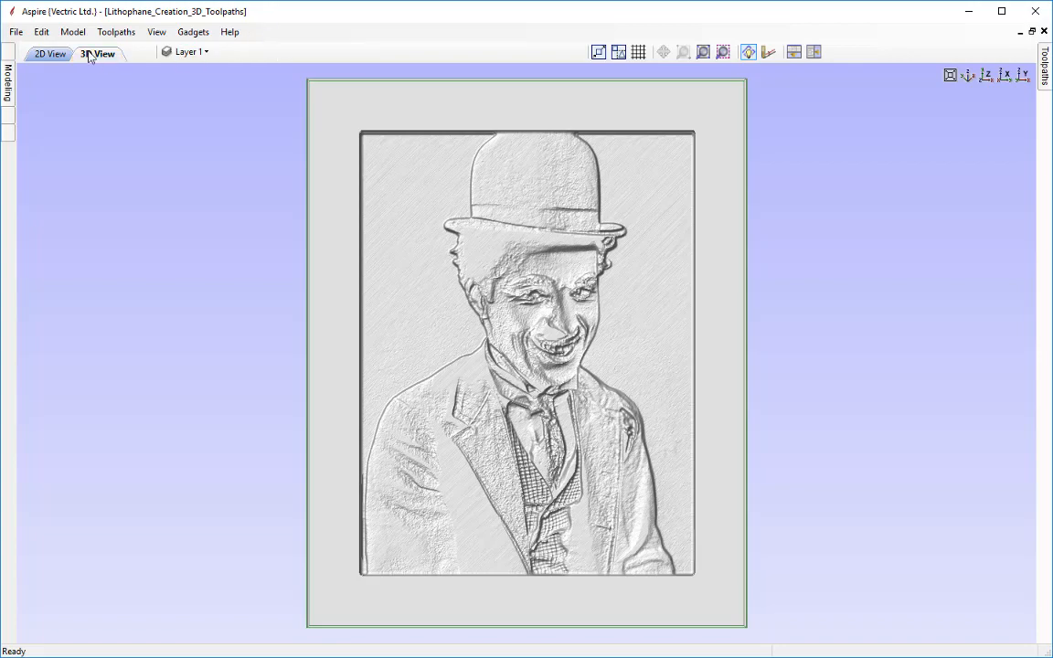
Close the current lithophane file and start creating a new file
left_click(17, 32)
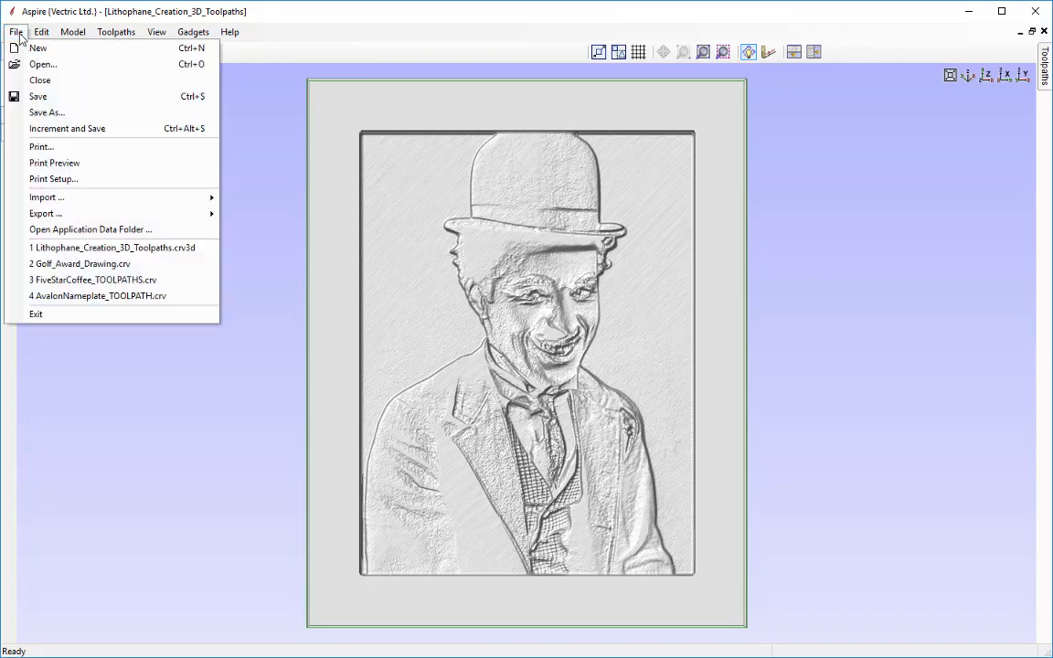
left_click(46, 86)
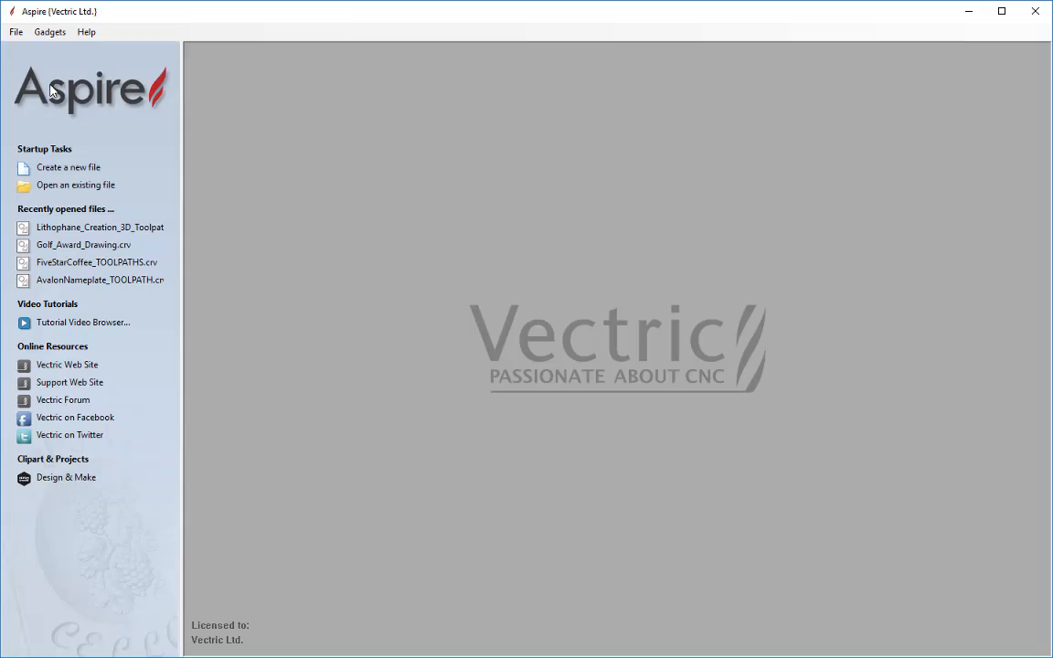
left_click(87, 167)
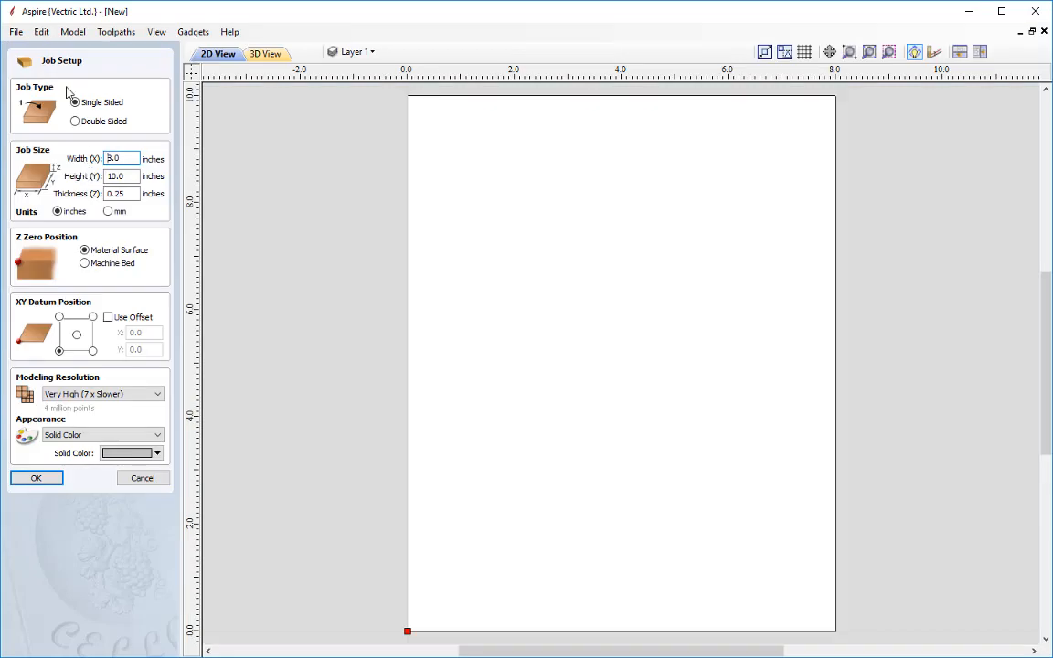
Set the job size to 8 inches wide, 10 inches high and 0.25 inches thick
double_click(131, 160)
type("80")
key("BackSpace")
key("Tab")
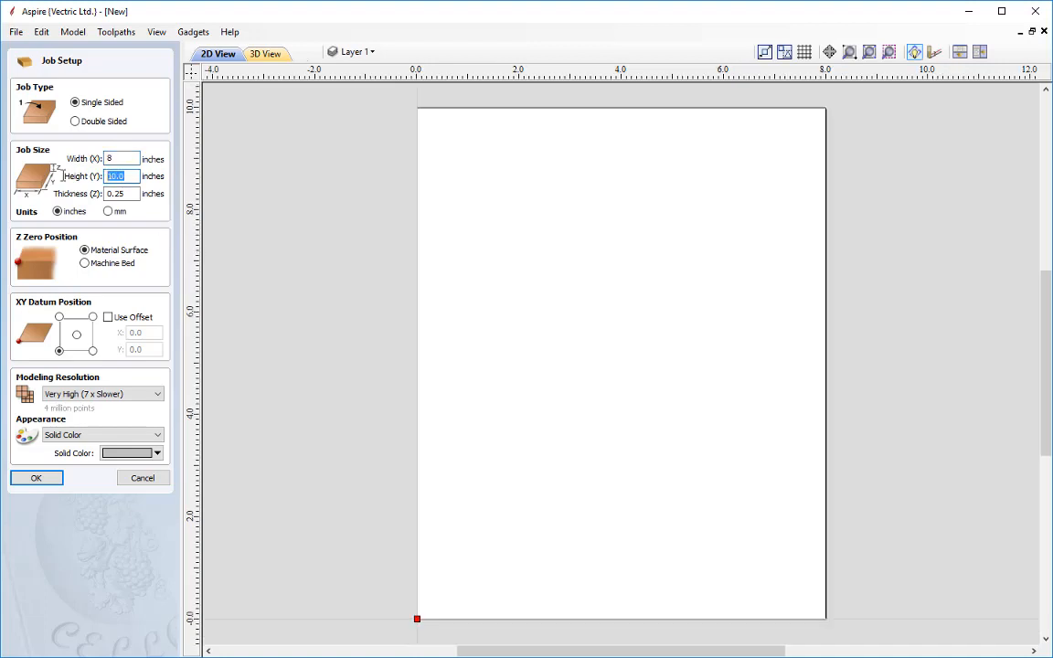
type("10")
key("Tab")
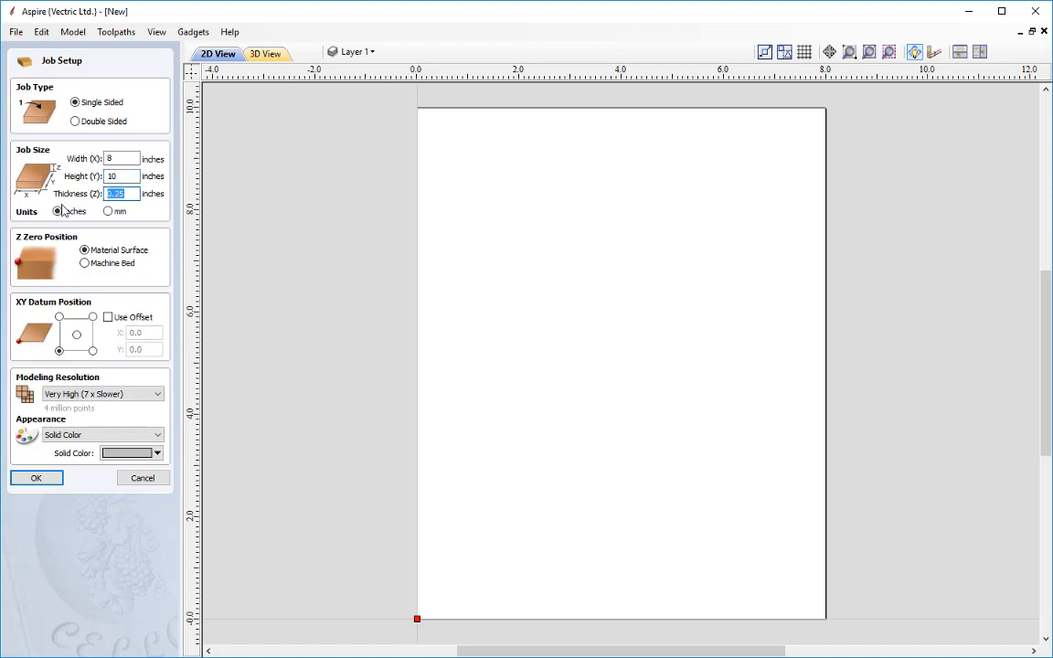
type("0.25")
Move the XY datum to the centre of the job and keep the Very High modeling resolution
left_click(78, 336)
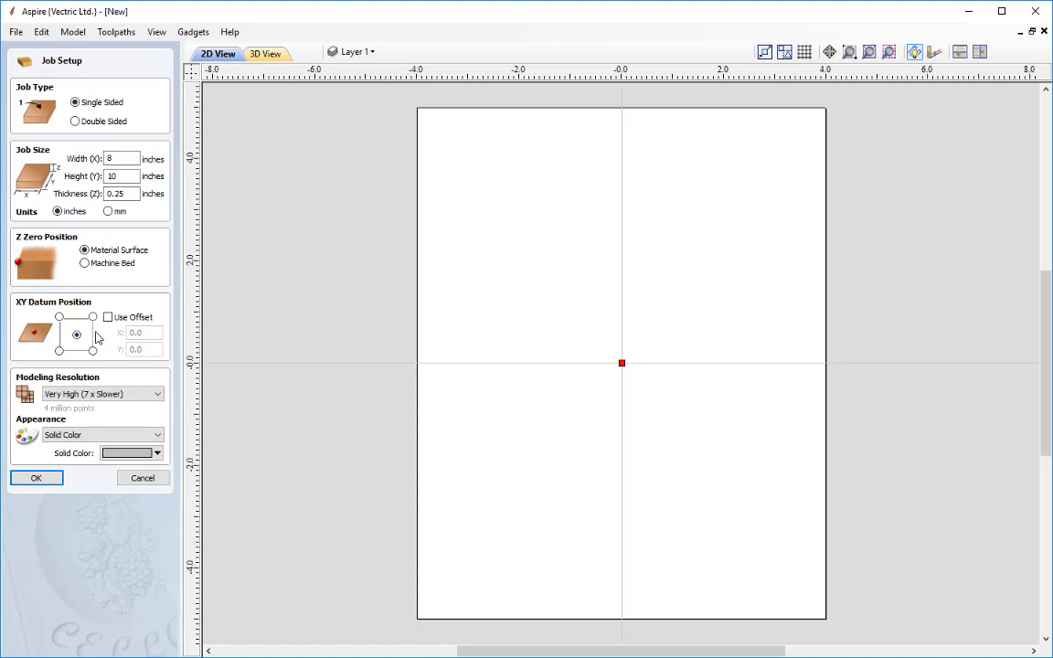
left_click(124, 394)
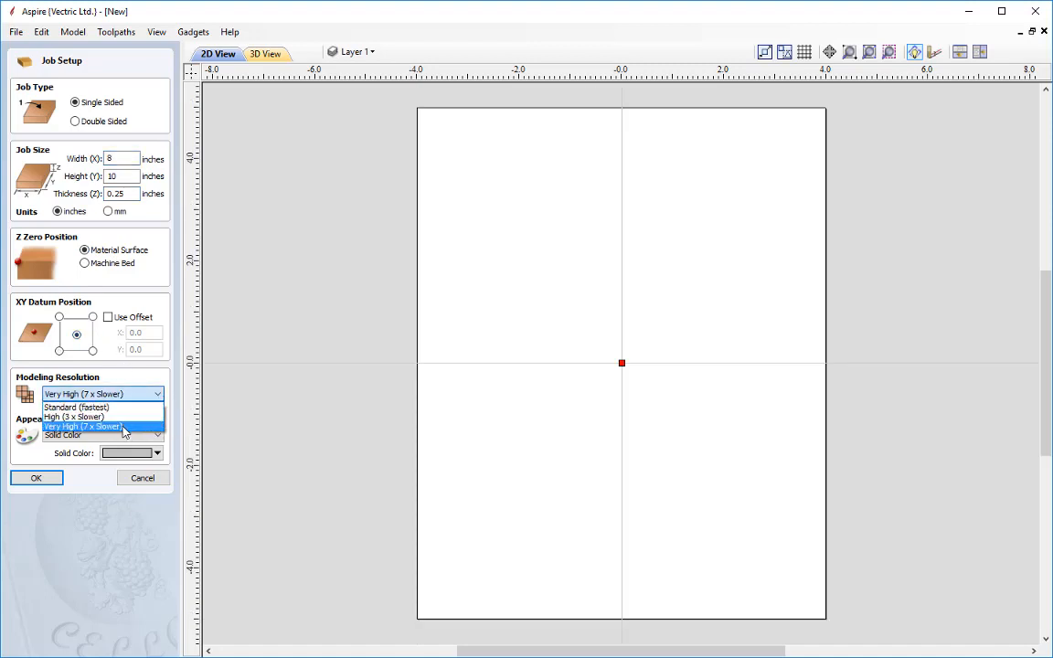
left_click(124, 432)
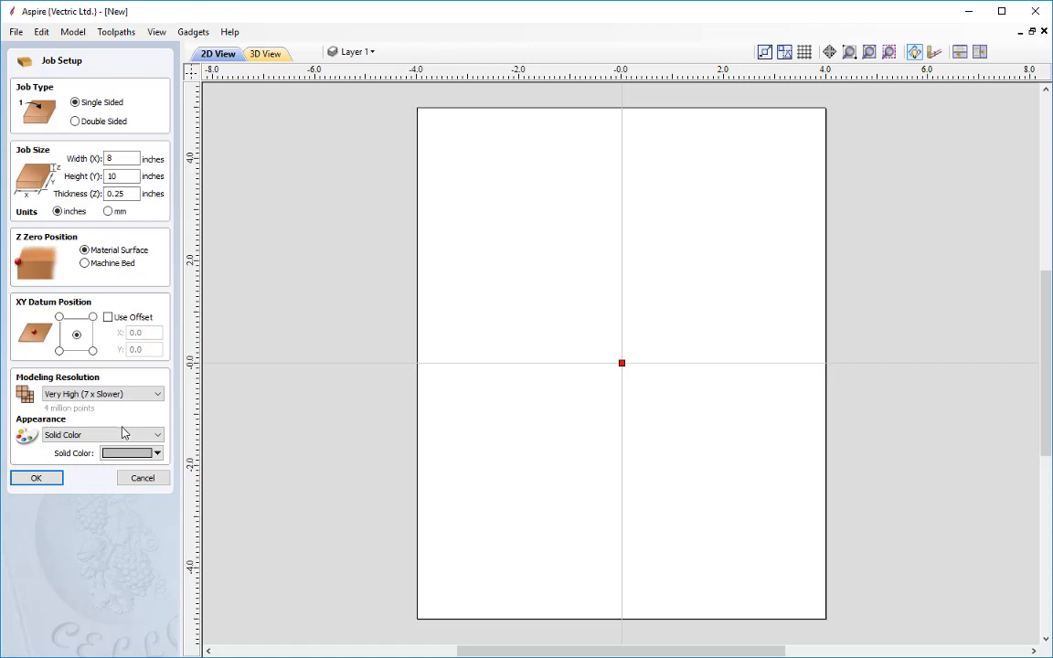
left_click(125, 434)
Set the solid appearance color to Gray-25% and confirm the job setup
left_click(91, 157)
left_click(128, 457)
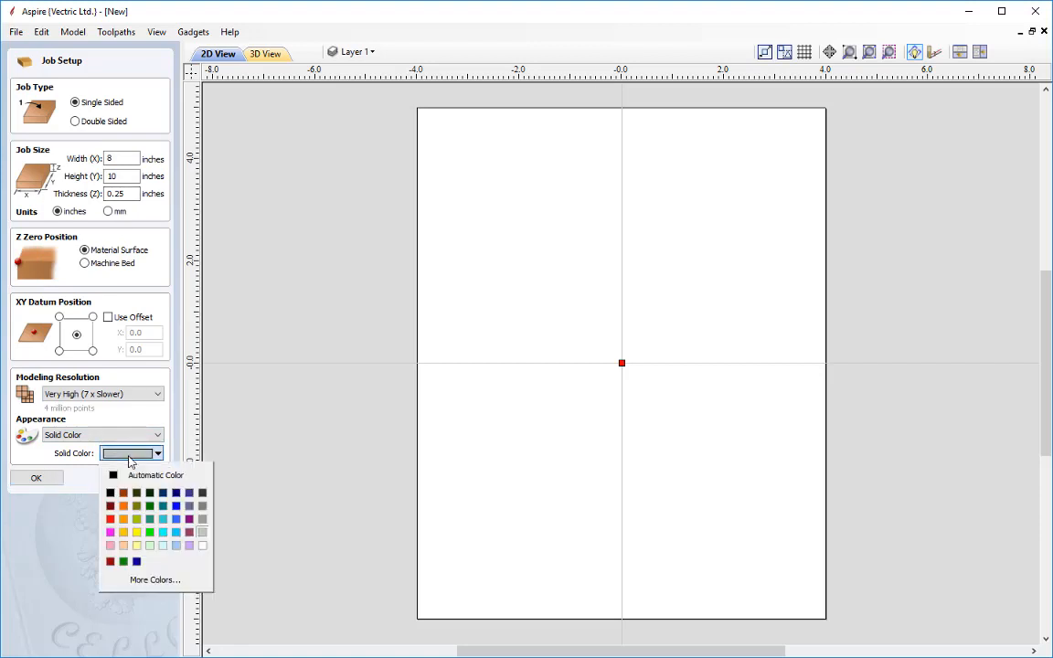
left_click(202, 534)
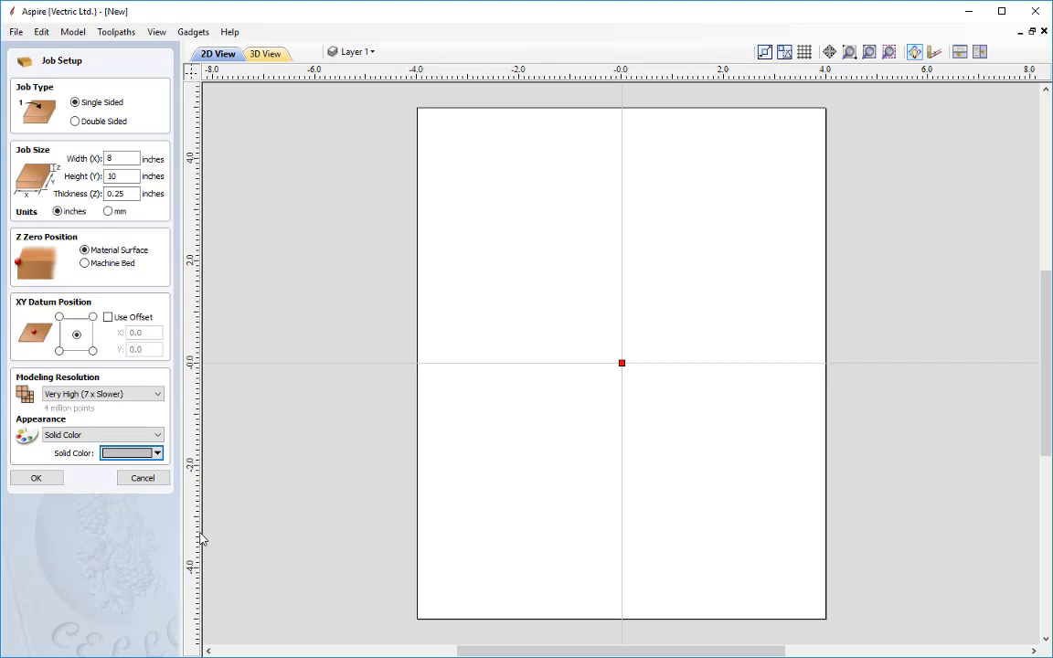
left_click(54, 479)
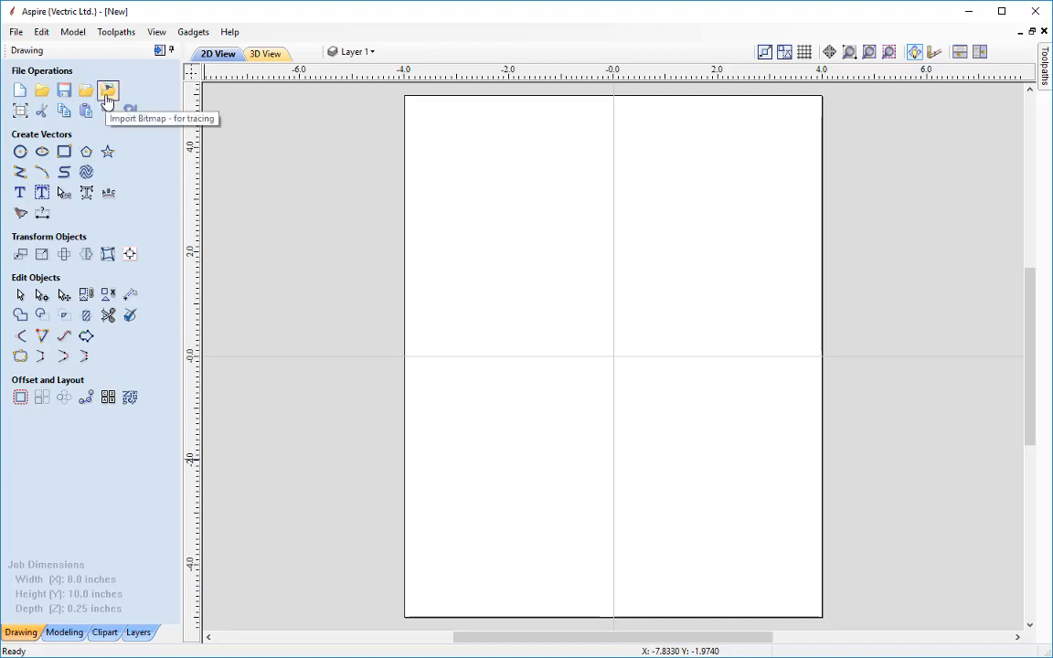
Create a modeling component from the bitmap Charlie_Chaplin.jpg
left_click(75, 631)
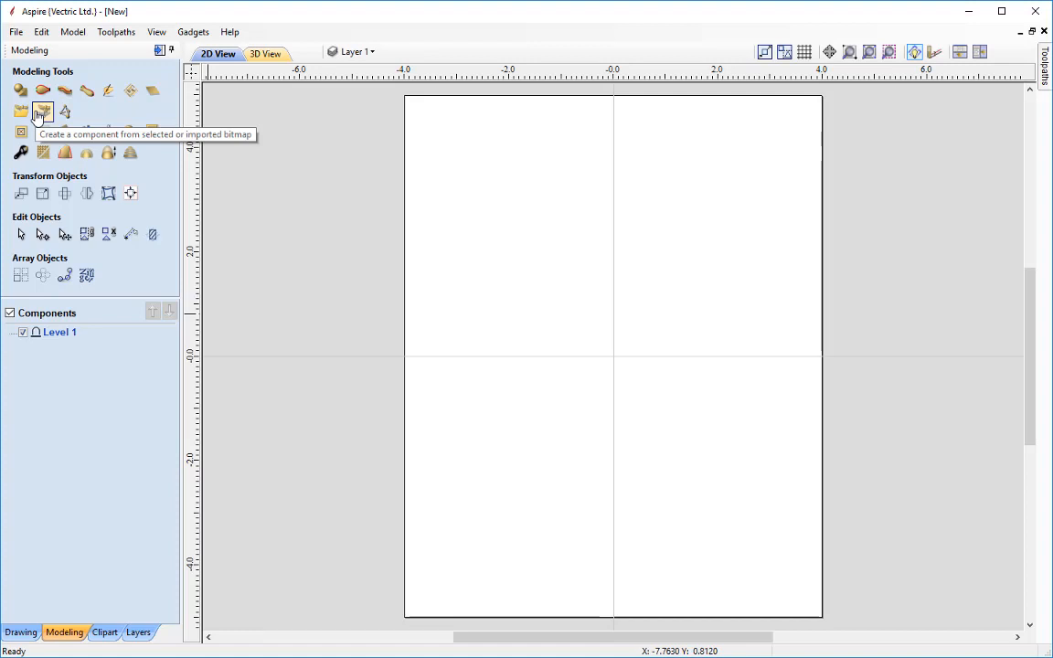
left_click(37, 112)
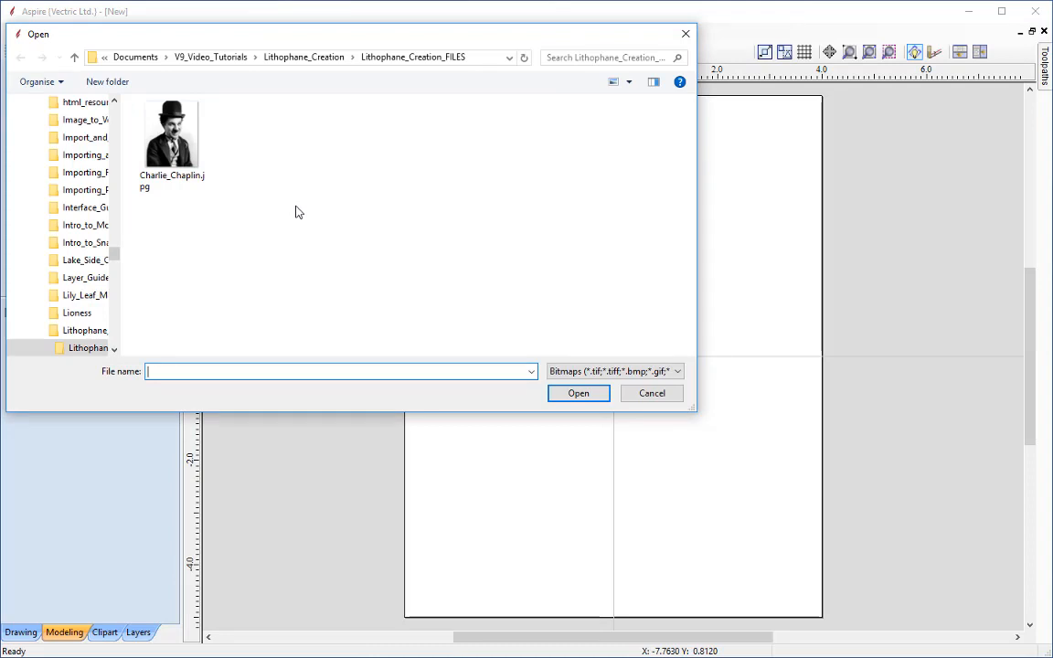
left_click(178, 139)
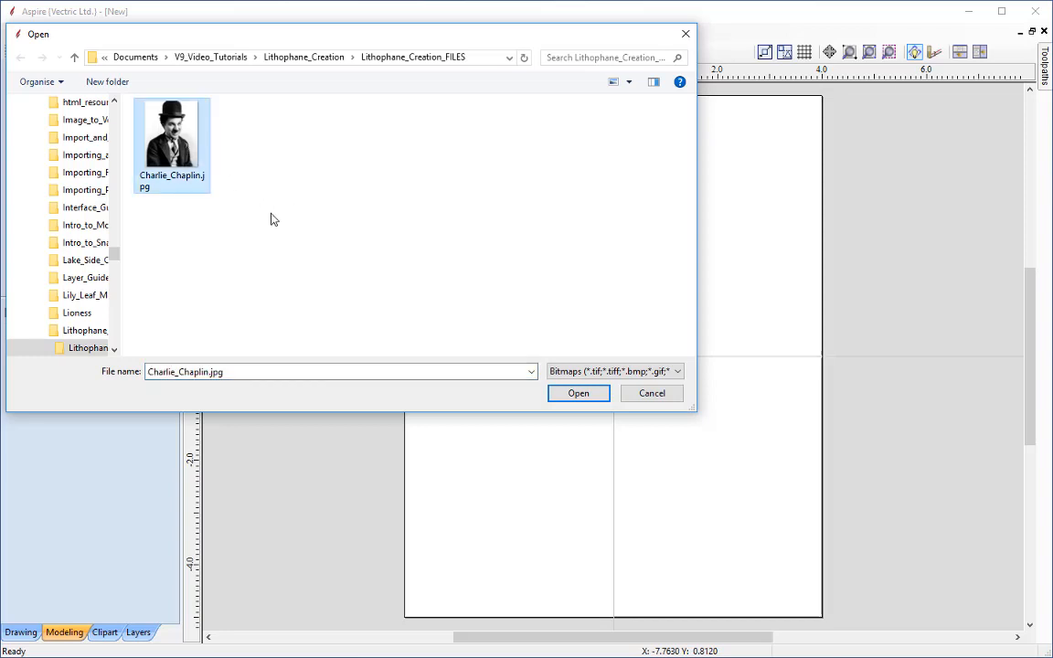
left_click(578, 396)
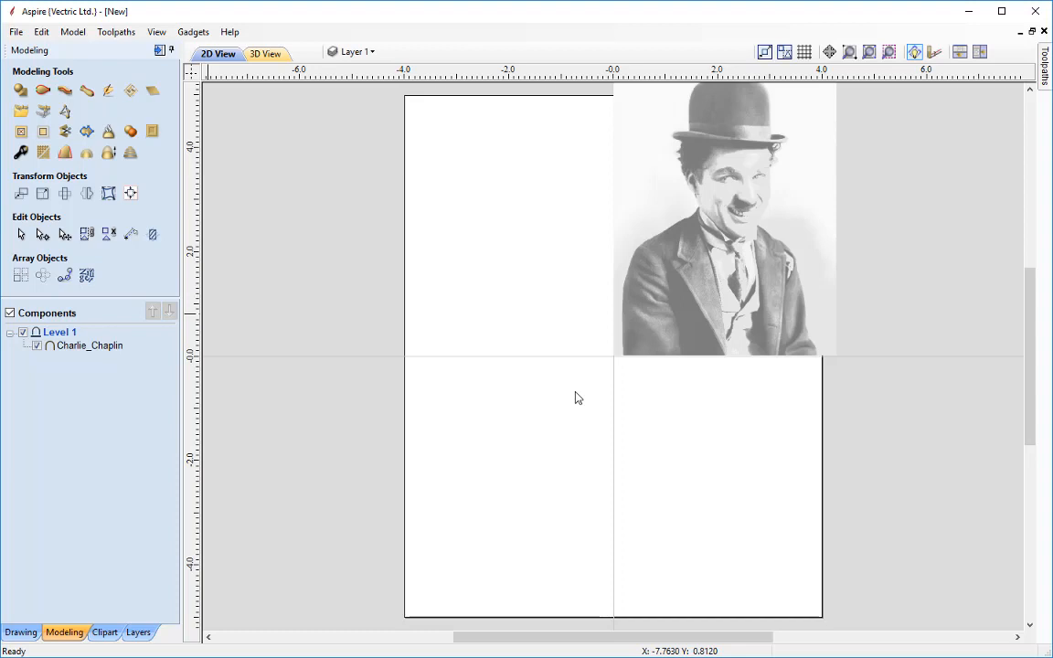
Tile the 2D and 3D views side by side and centre the Charlie_Chaplin component in the job
left_click(981, 53)
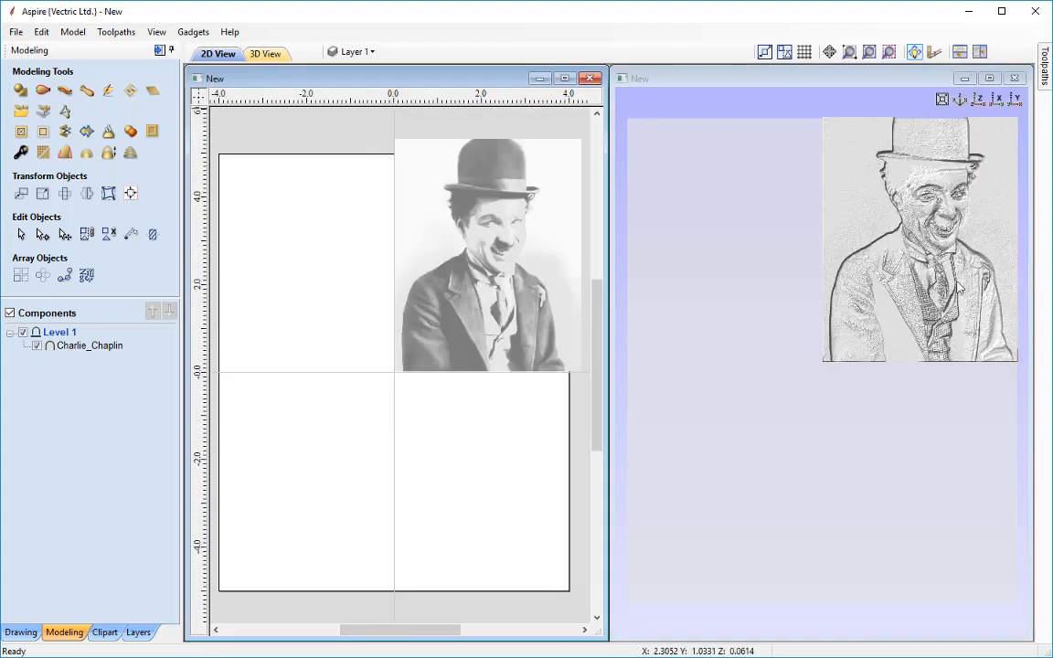
left_click(484, 300)
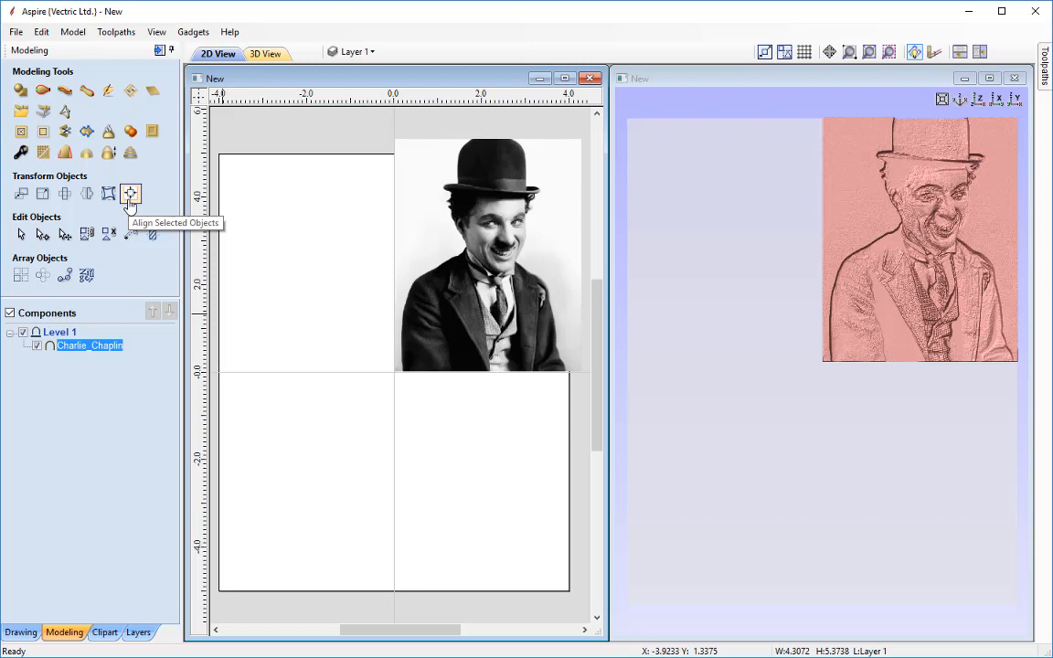
key("F9")
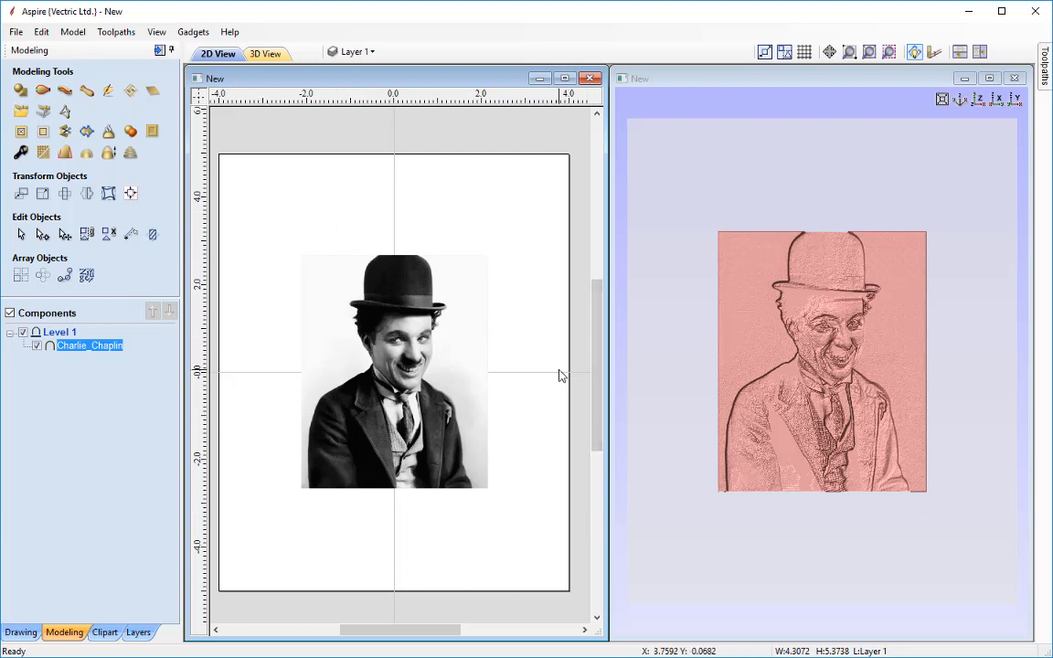
Resize the component to 6.5 inches wide with XY linked and close the Set Size tool
left_click(42, 195)
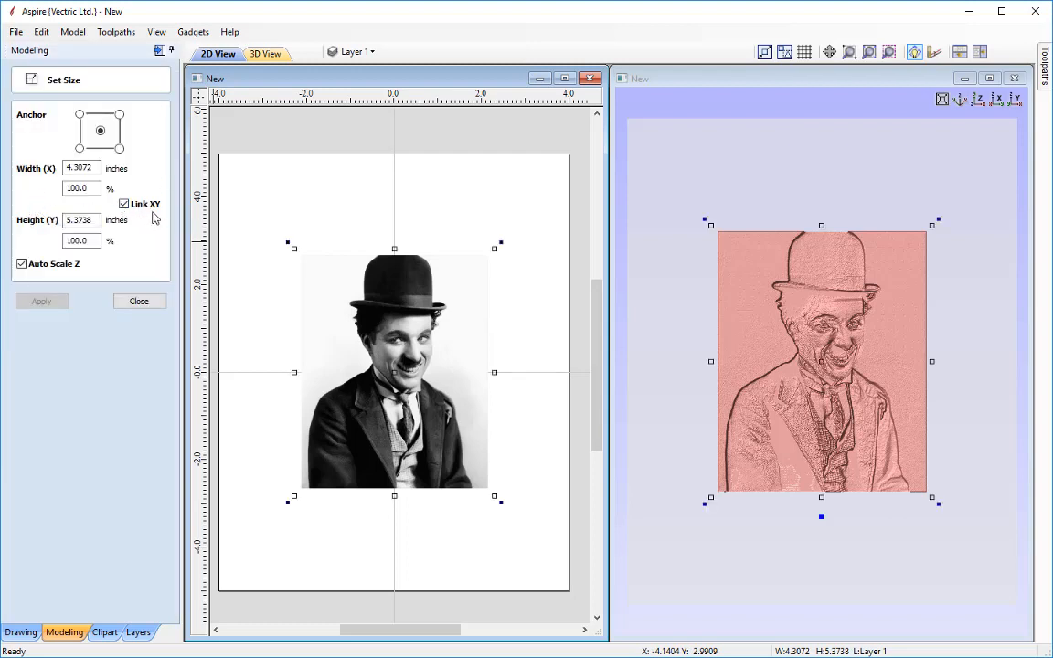
double_click(81, 169)
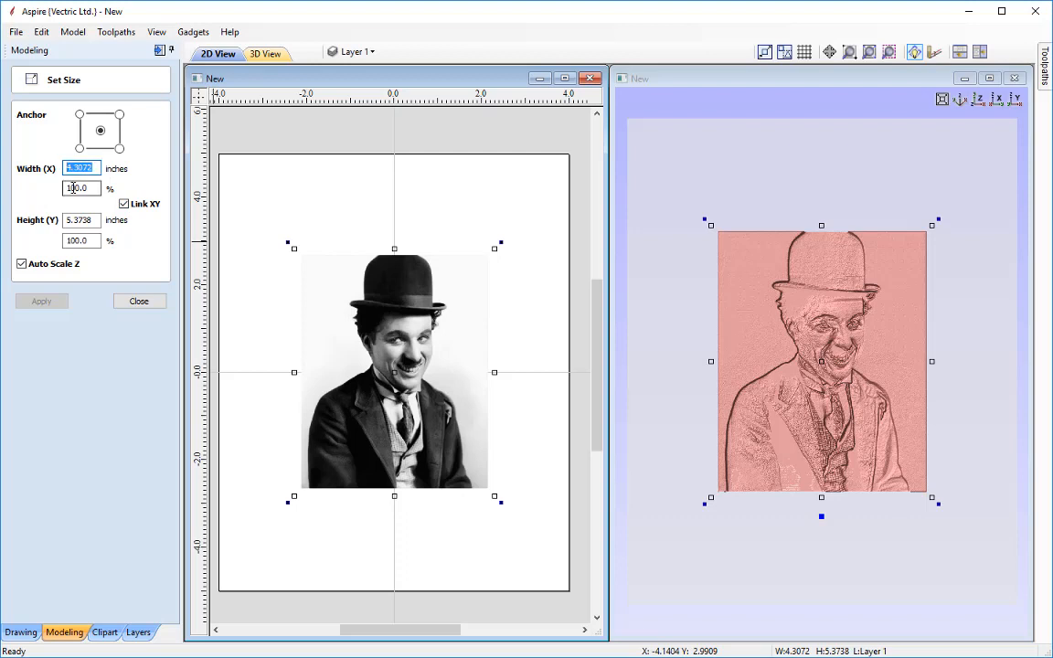
type("6.5")
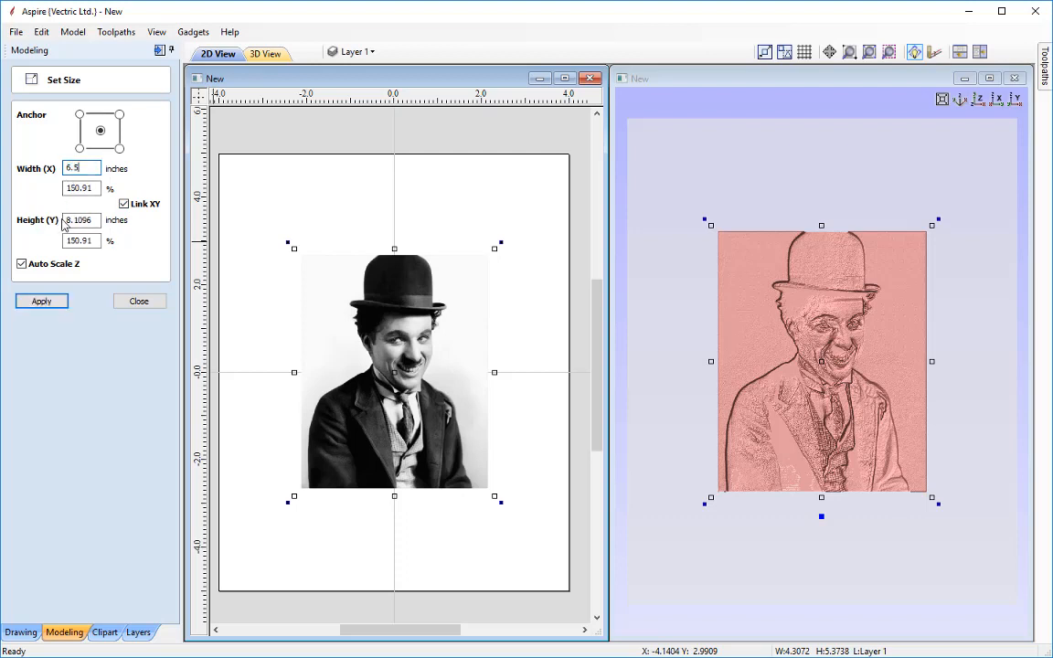
left_click(42, 302)
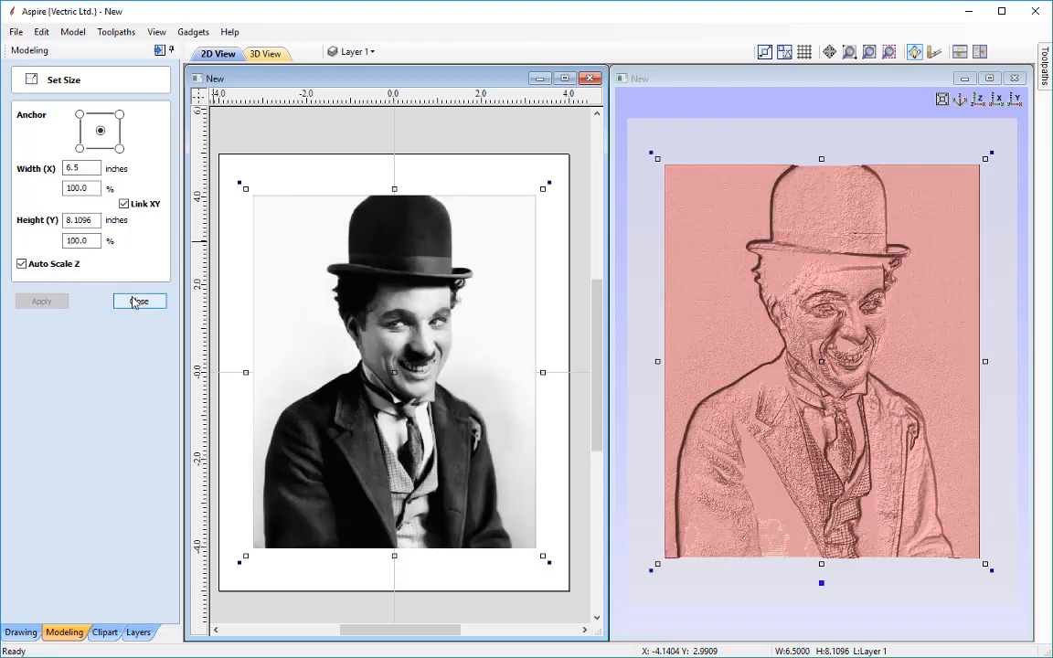
left_click(139, 302)
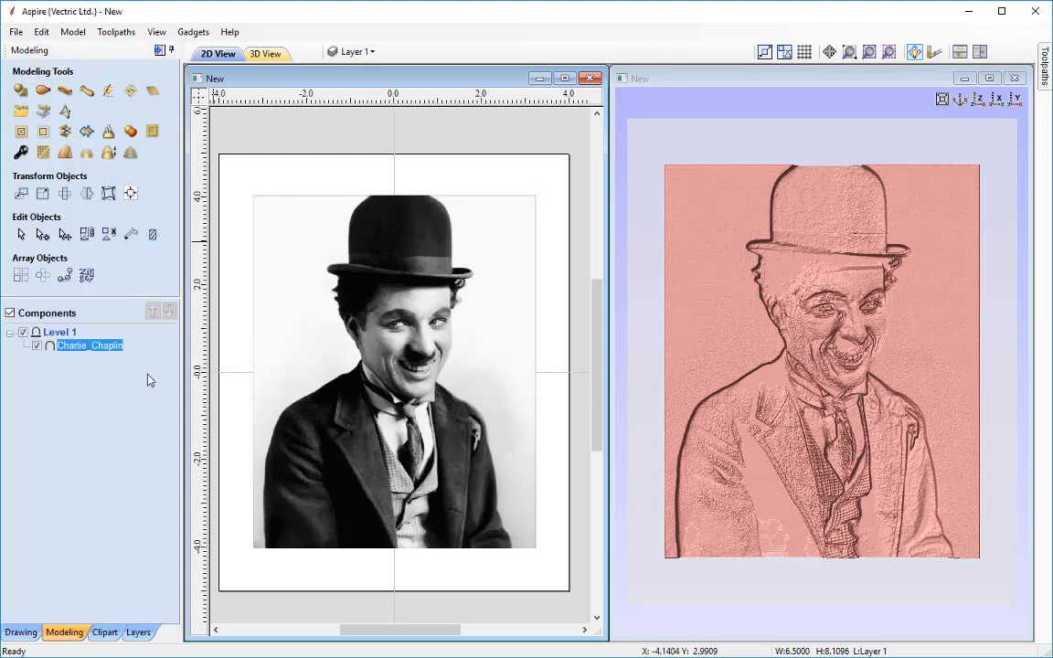
Examine the component's relief in the 3D view
key("F3")
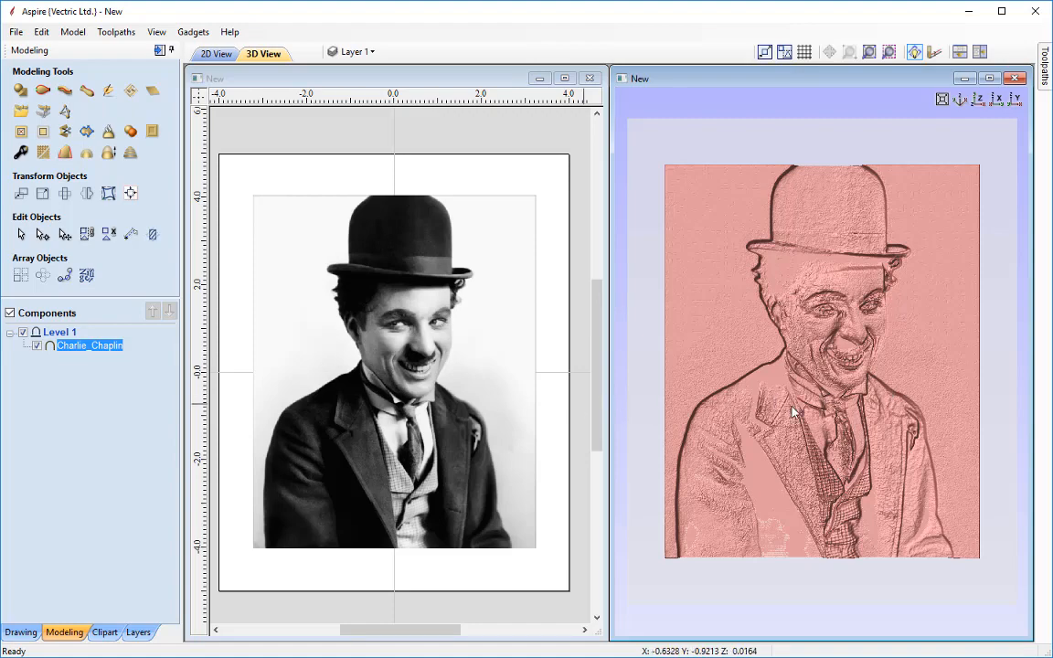
left_click_drag(831, 395, 772, 351)
scroll(795, 380, "up", 5)
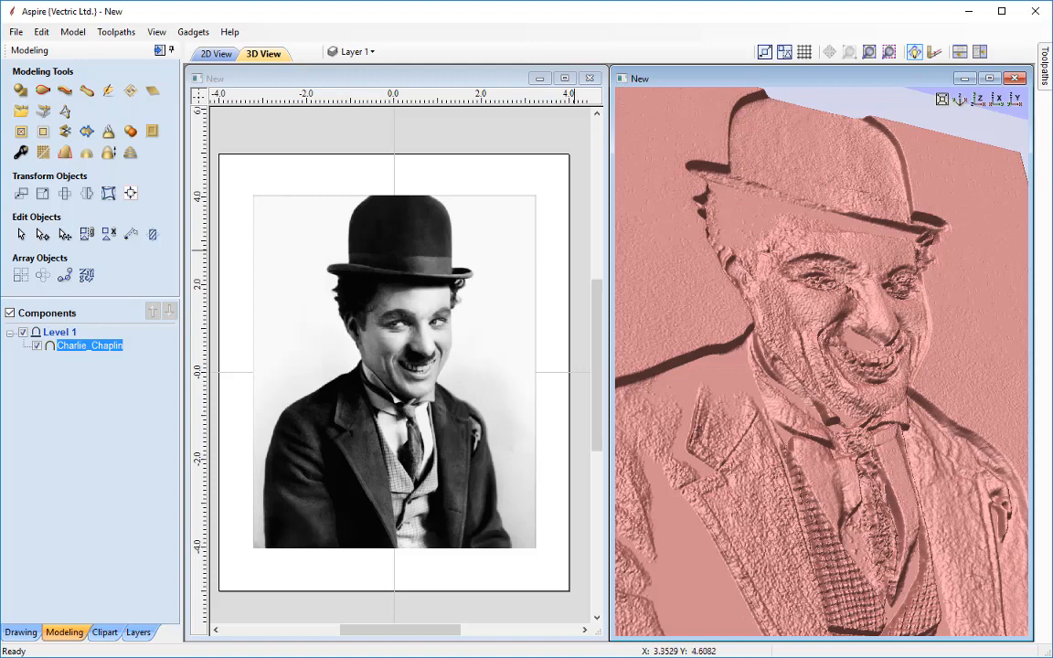
left_click(979, 100)
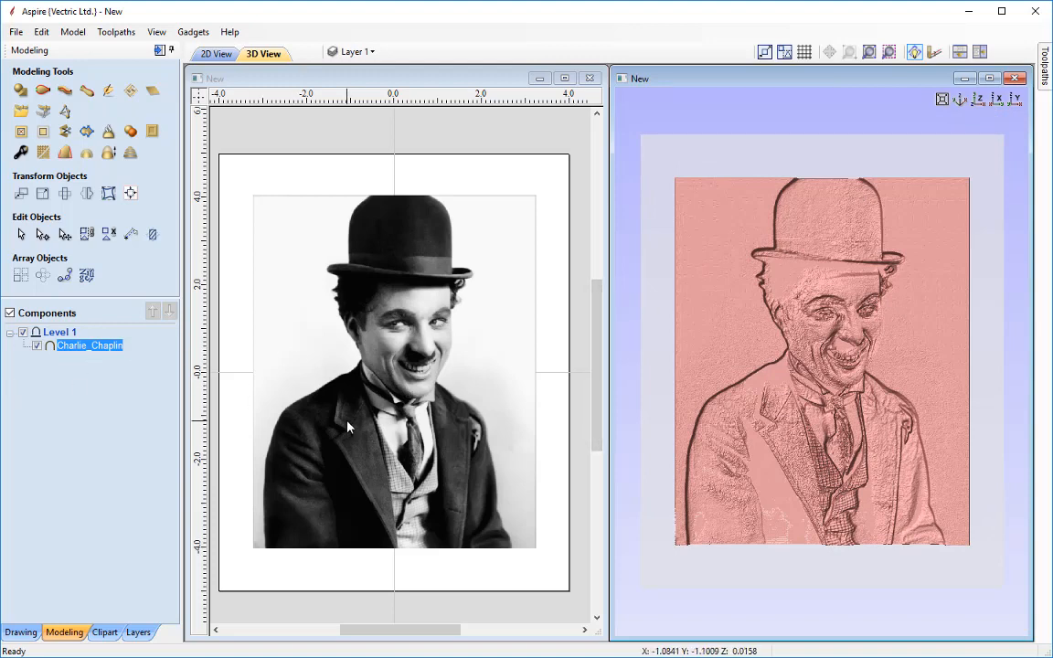
Change the Charlie_Chaplin component's combine mode to Subtract
mouse_move(50, 351)
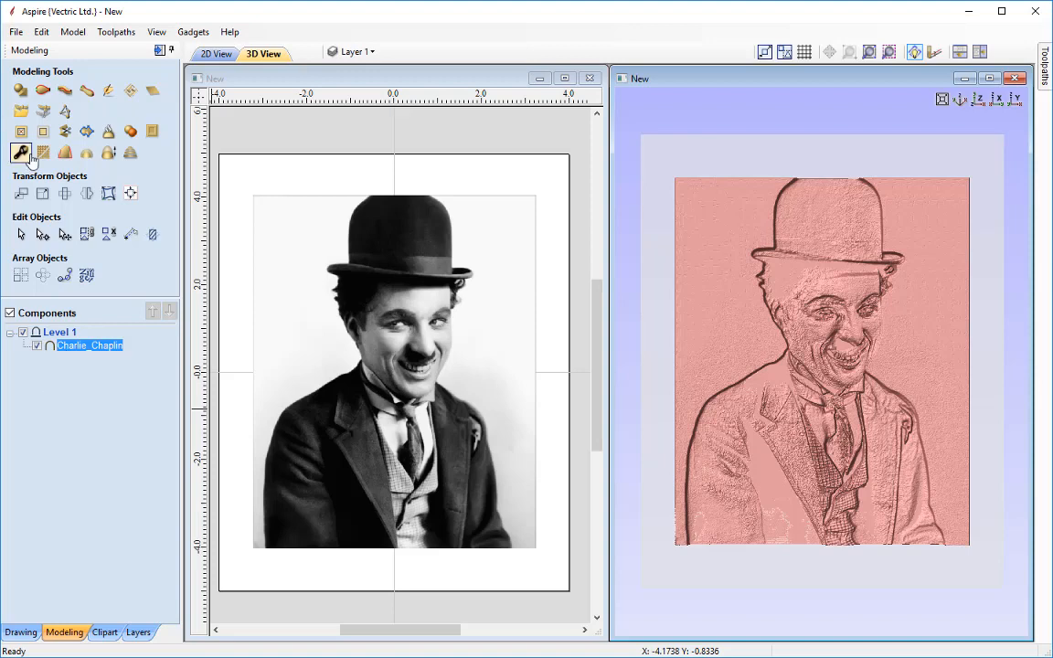
right_click(76, 353)
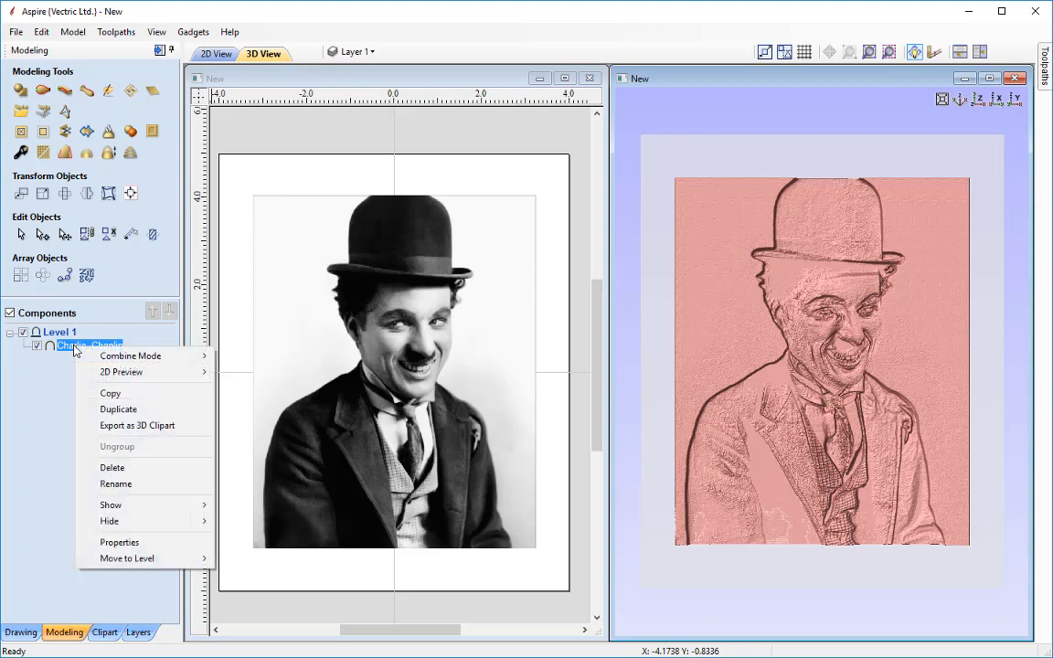
mouse_move(164, 355)
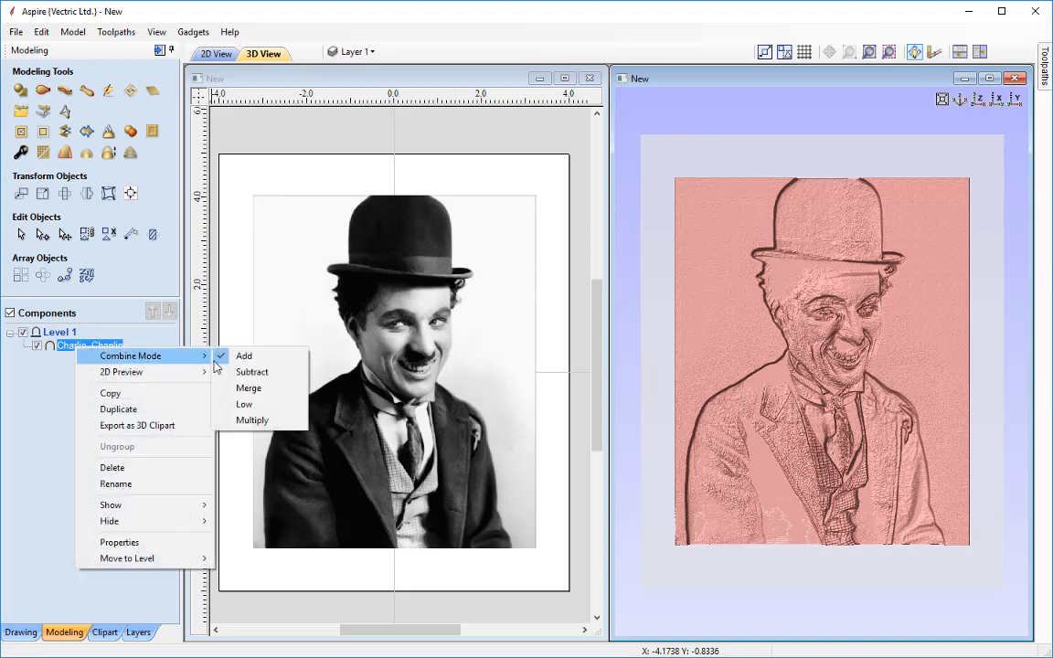
left_click(256, 373)
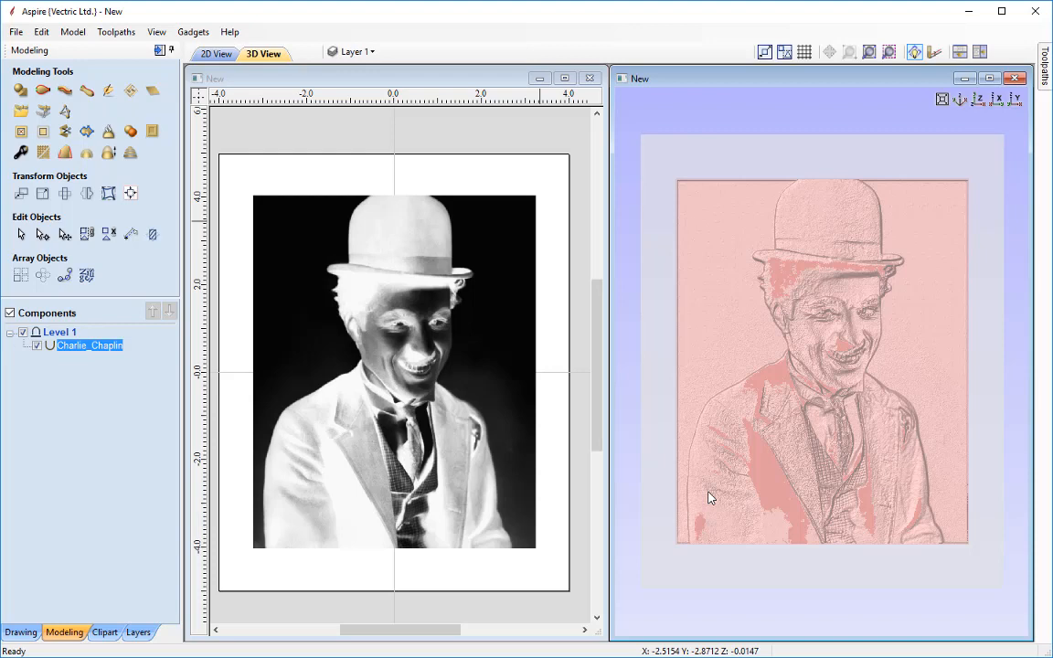
Turn off the modeling plane display and inspect the subtracted relief close up in 3D
left_click(156, 33)
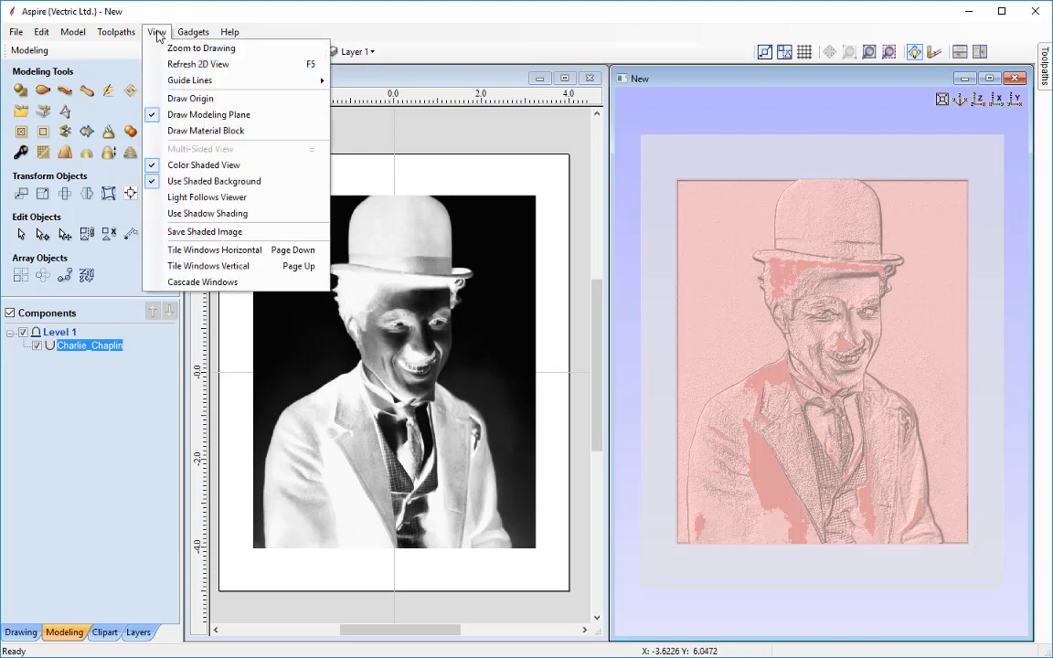
left_click(215, 116)
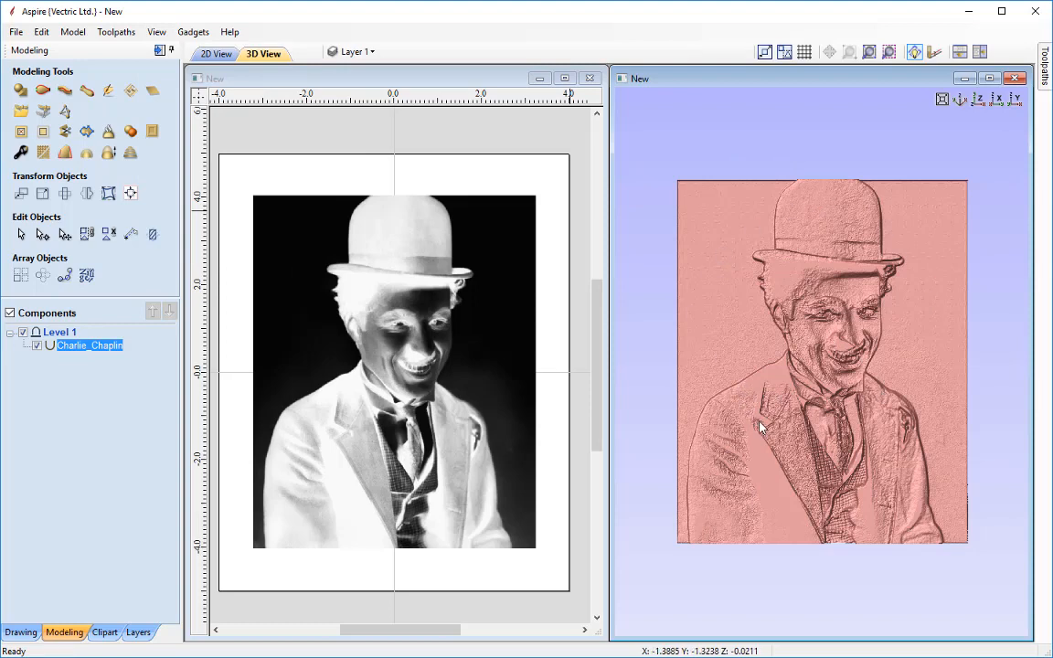
left_click_drag(683, 379, 758, 402)
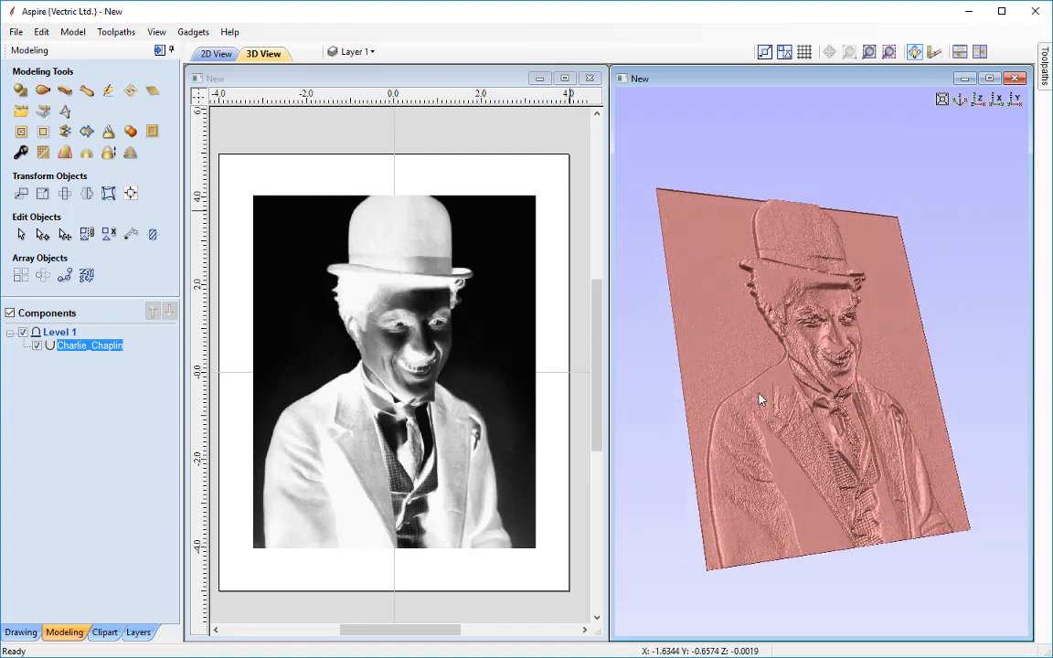
scroll(759, 396, "up", 3)
left_click_drag(758, 393, 908, 333)
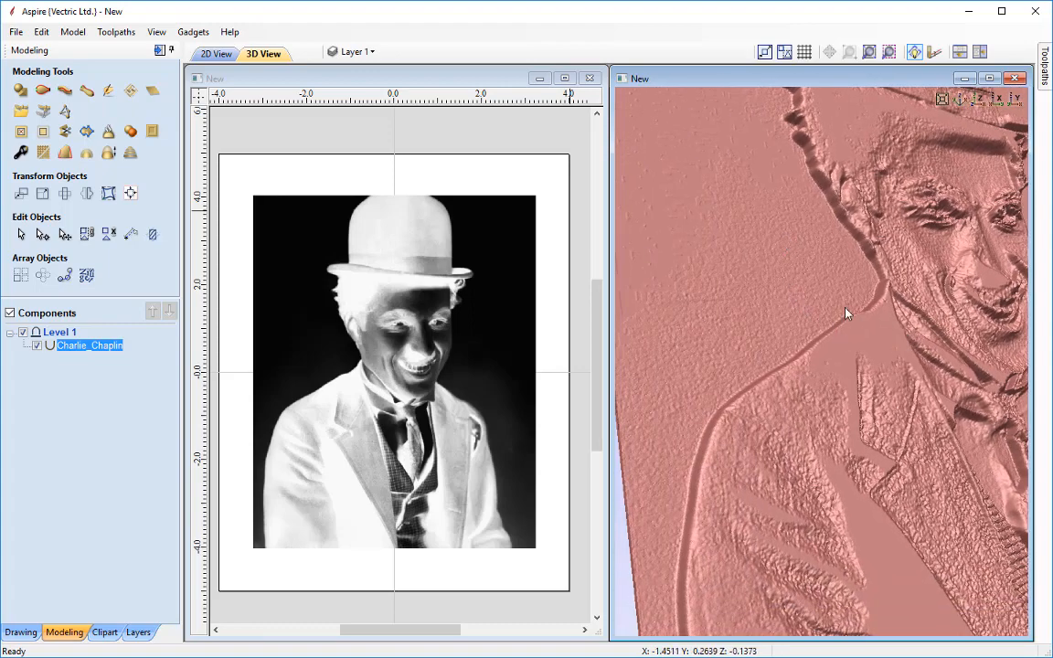
left_click_drag(865, 357, 813, 377)
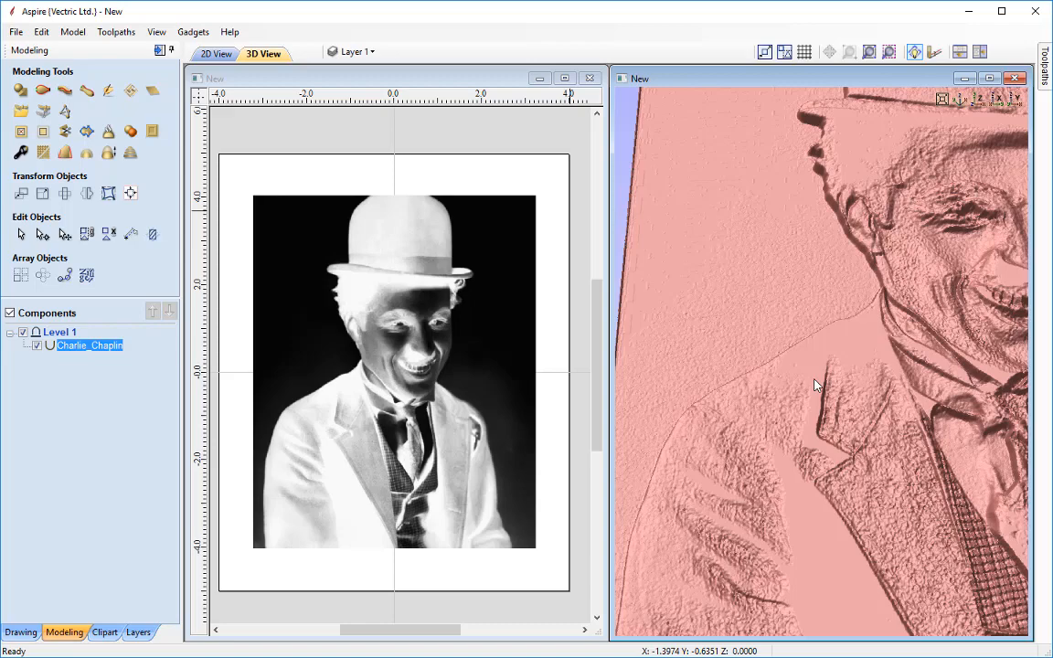
Orbit and zoom around the subtracted relief in the 3D view, then reset the view to look straight down
left_click_drag(729, 285, 802, 258)
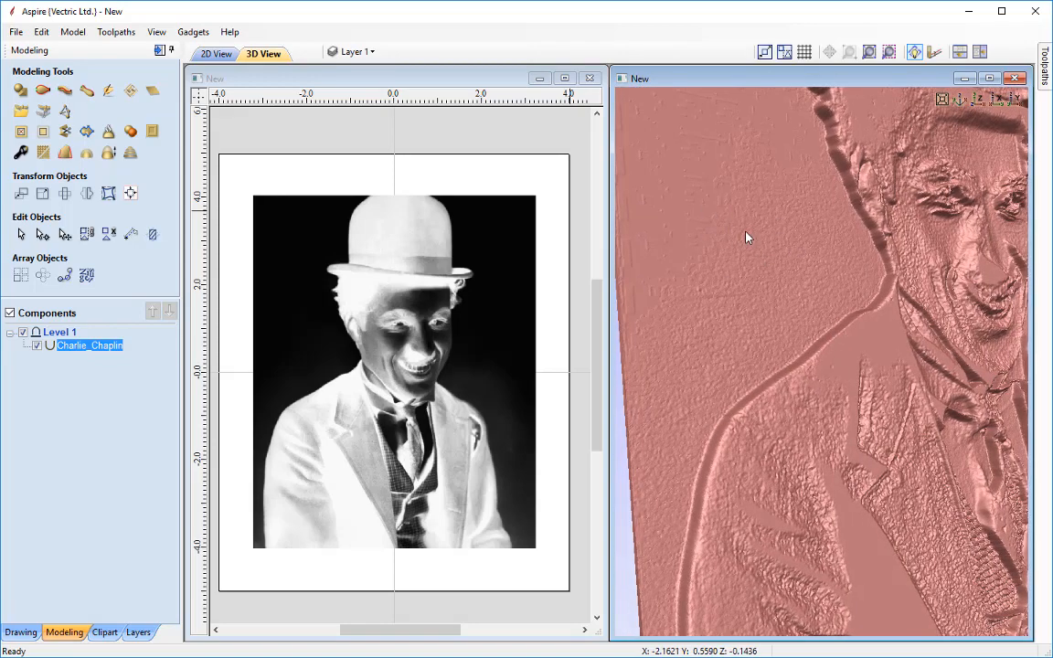
scroll(746, 238, "down", 5)
left_click_drag(757, 316, 772, 309)
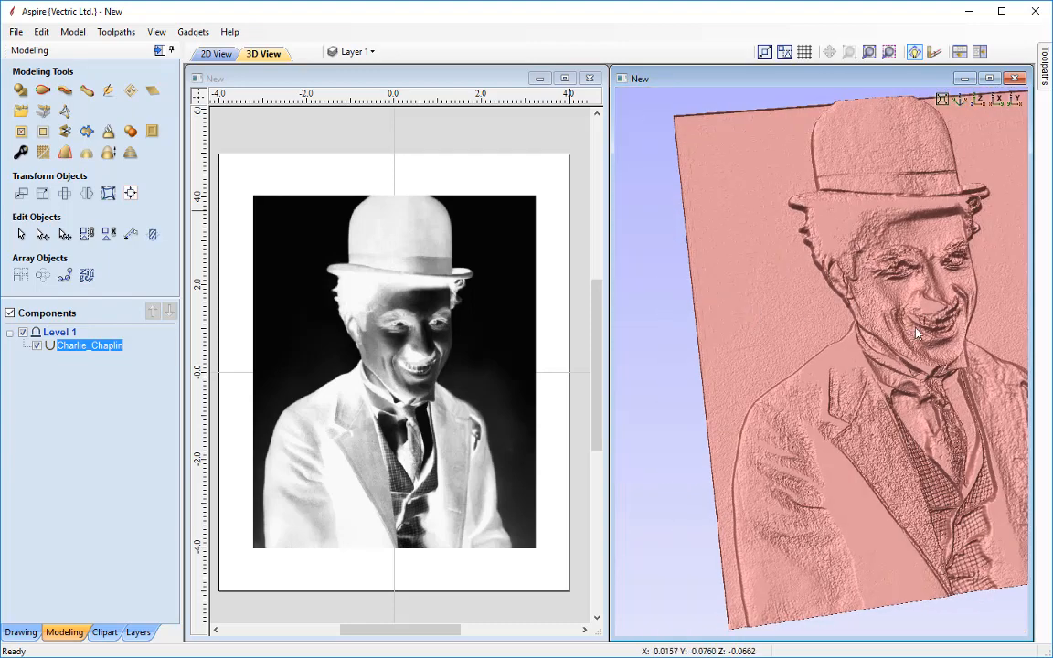
mouse_move(958, 372)
left_mouse_down()
mouse_move(934, 377)
mouse_move(951, 388)
mouse_move(956, 375)
left_mouse_up()
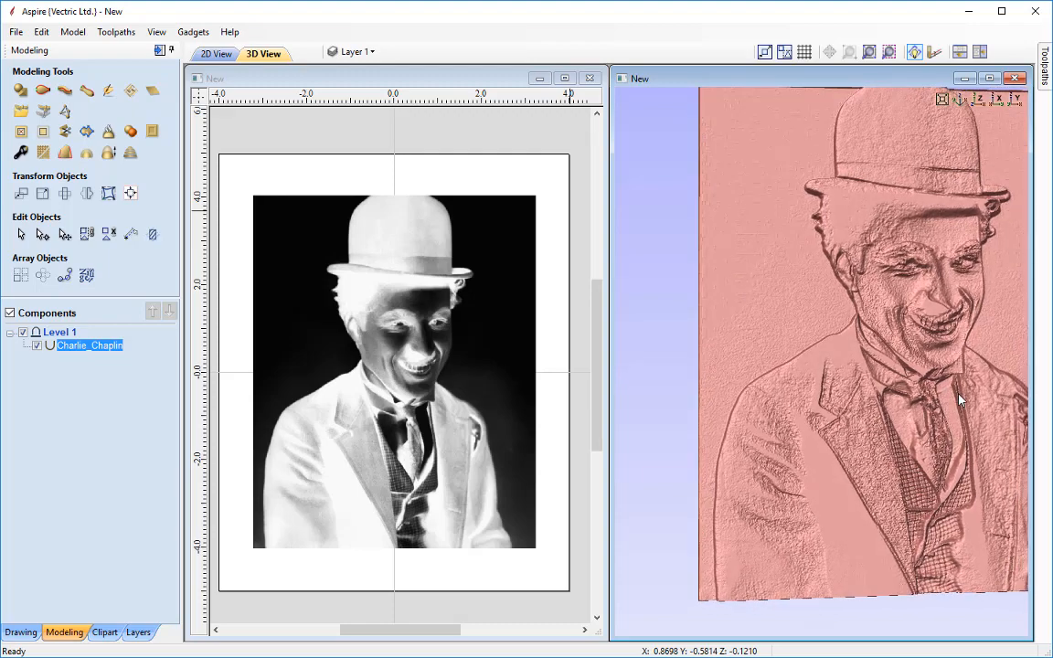
left_click(979, 100)
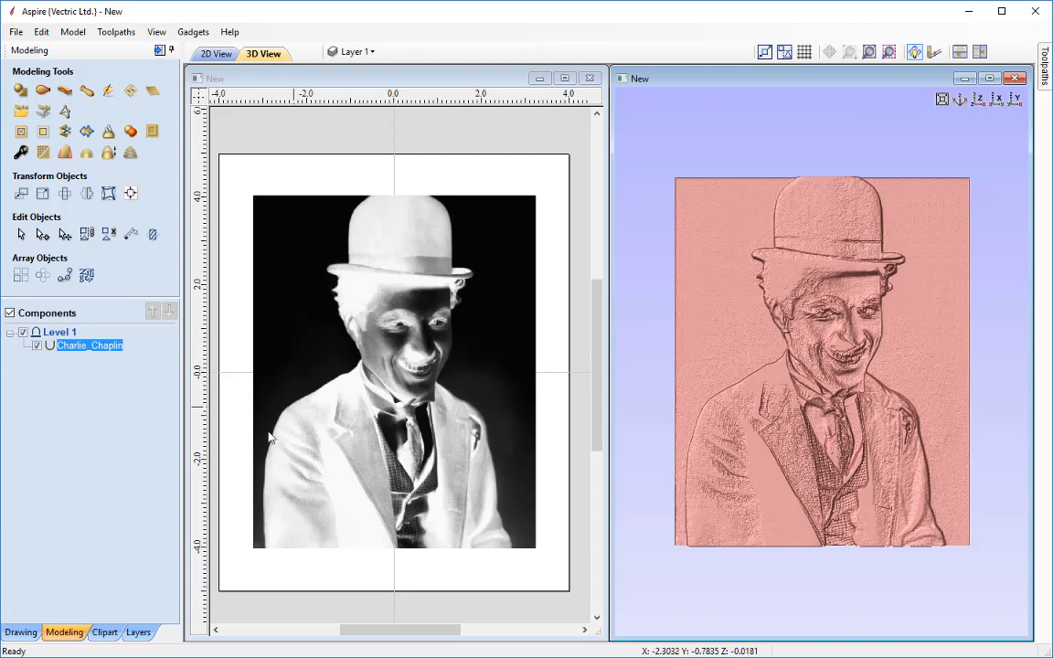
Draw a 6 x 8 inch rectangle anchored at its centre at X 0, Y 0 with the Draw Rectangle tool
left_click(22, 632)
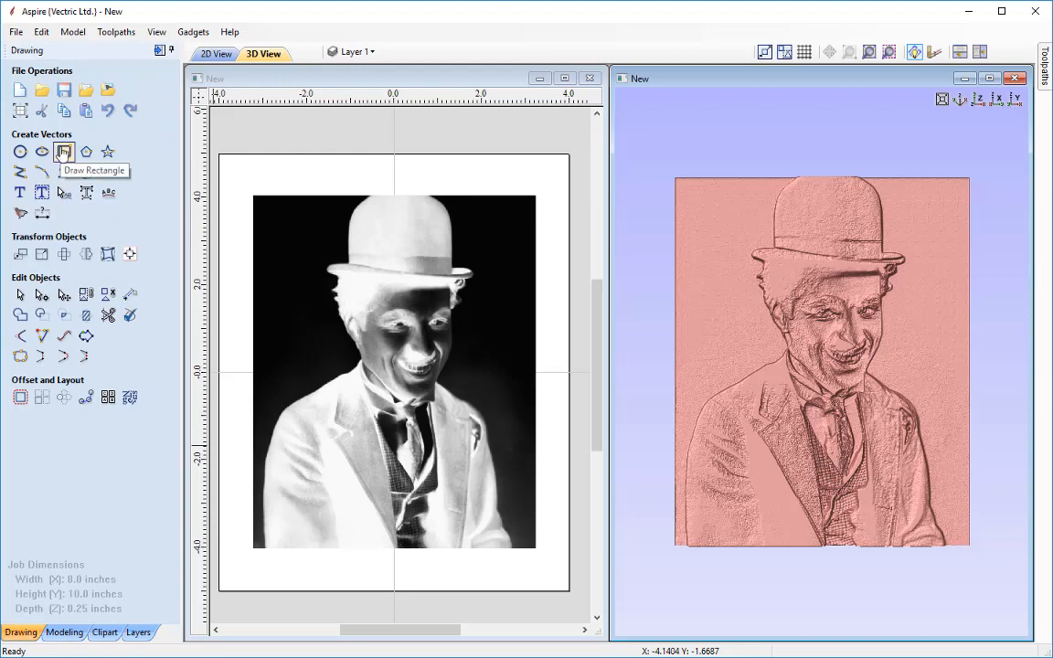
left_click(62, 152)
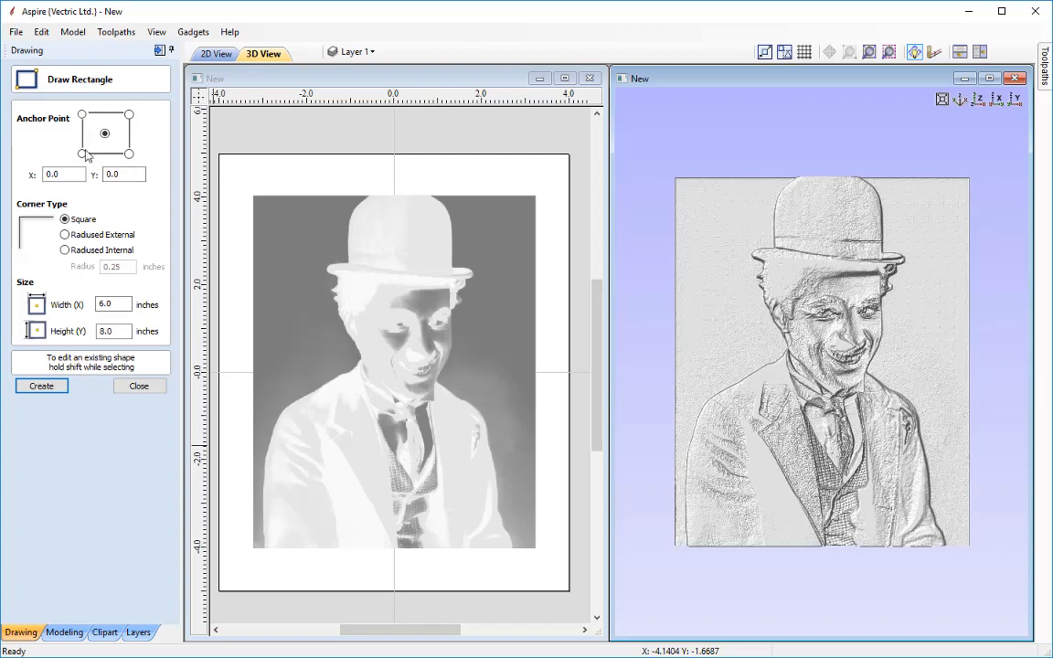
left_click_drag(73, 174, 14, 176)
type("0")
key("Tab")
type("0")
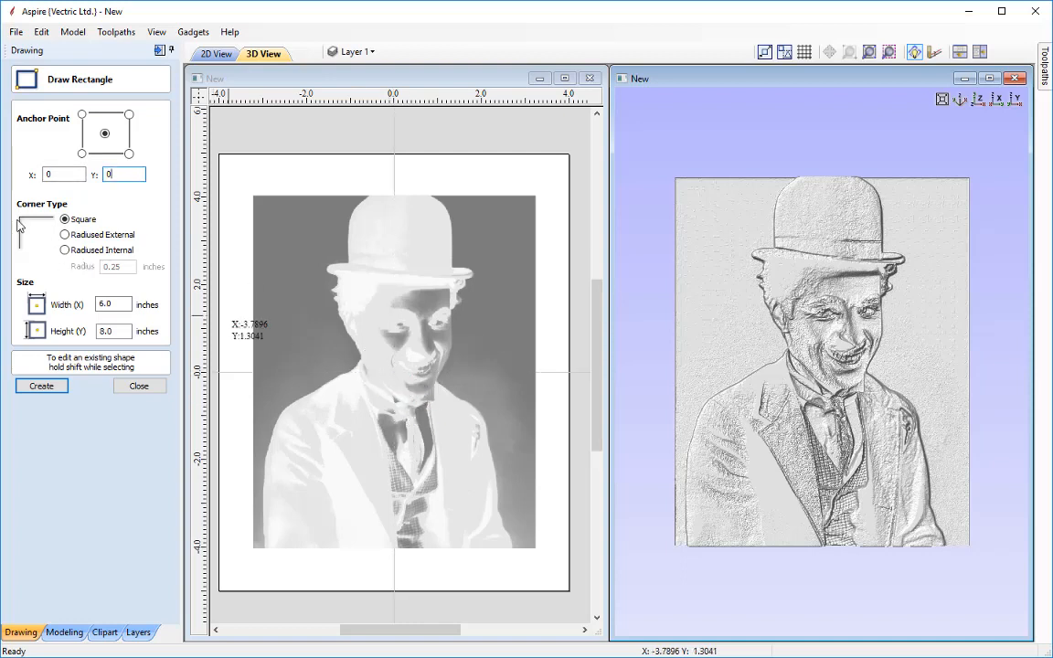
double_click(117, 304)
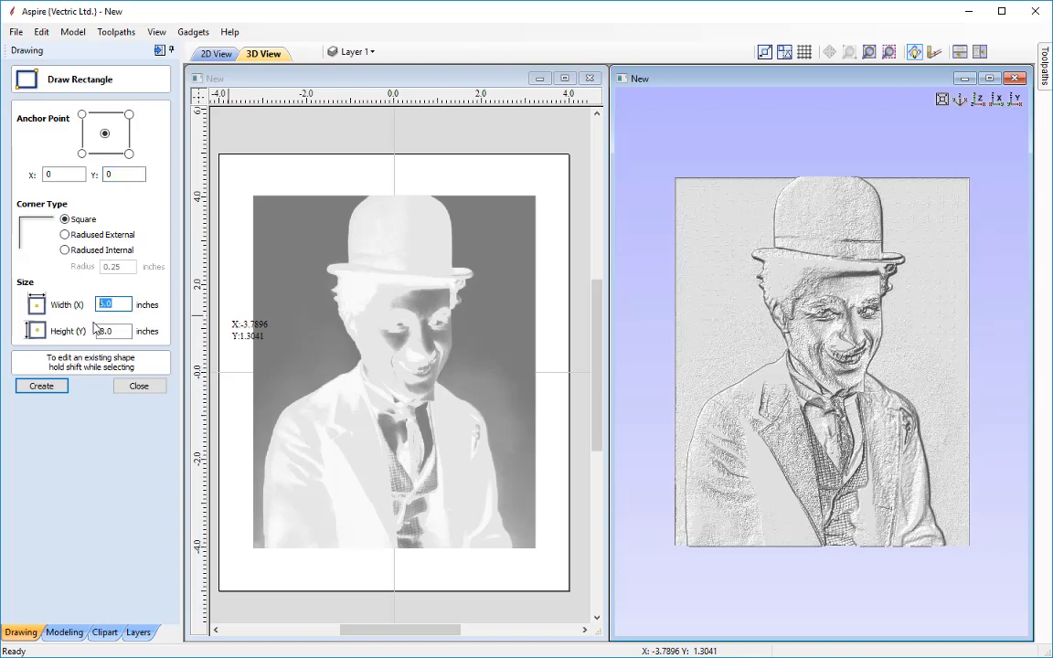
type("6")
key("Tab")
type("8")
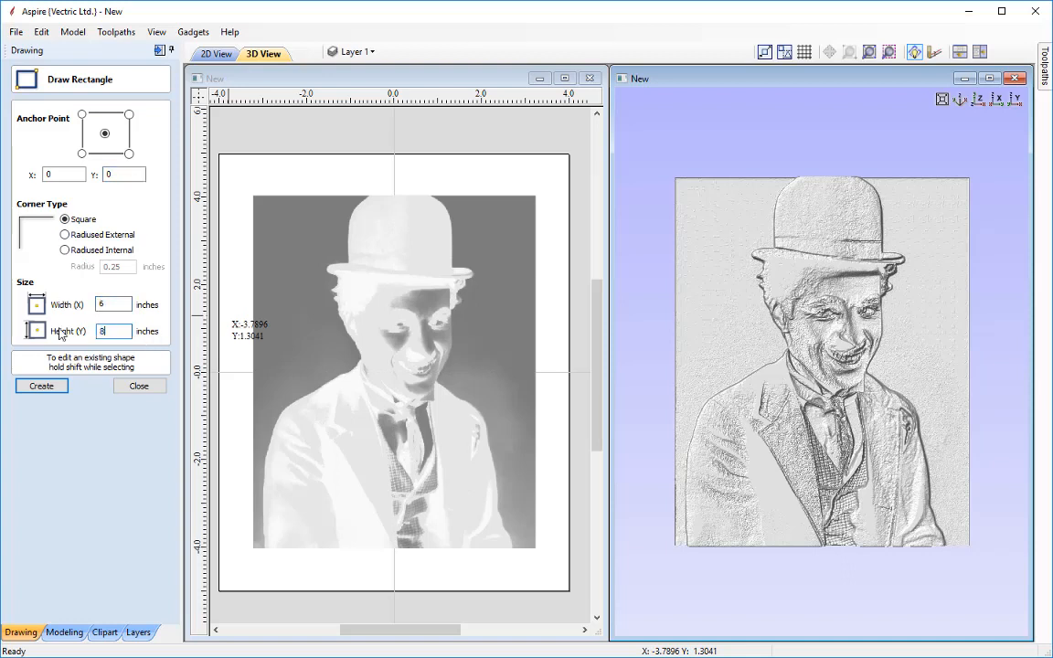
left_click(42, 387)
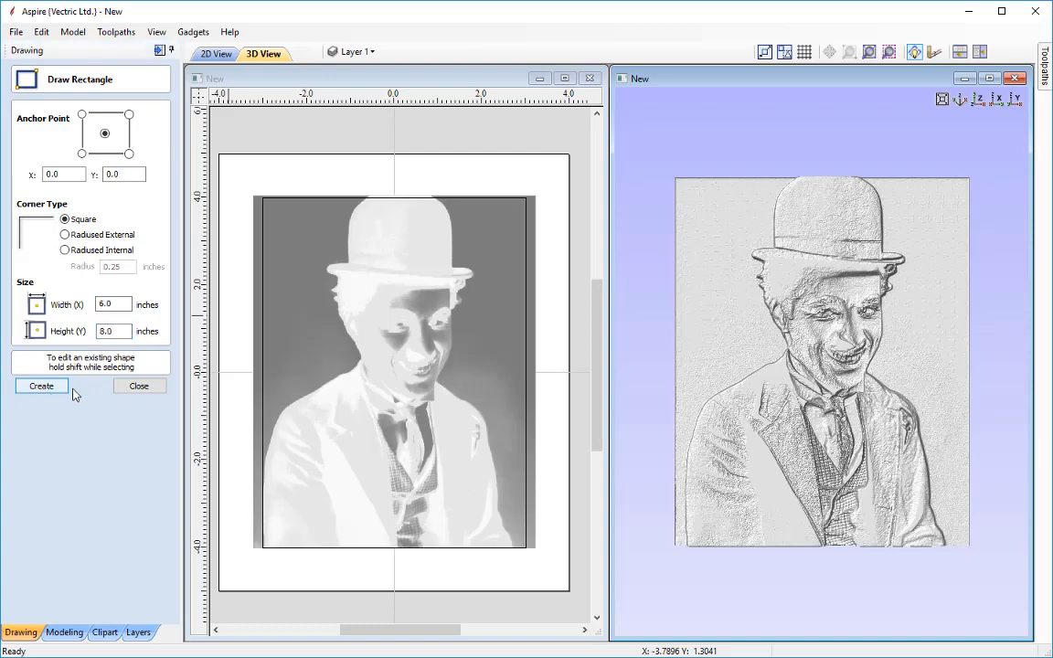
left_click(139, 385)
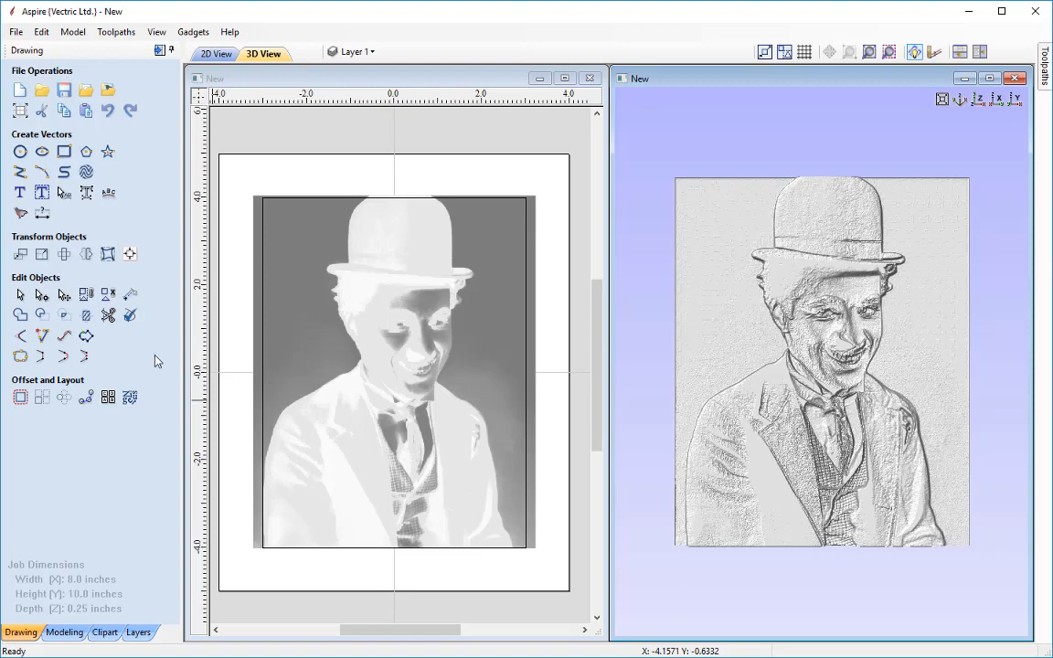
Set up the material with the XY datum at the bottom-left corner, a 0.04 inch gap below the model and 0.2 inch Z gap
left_click(159, 52)
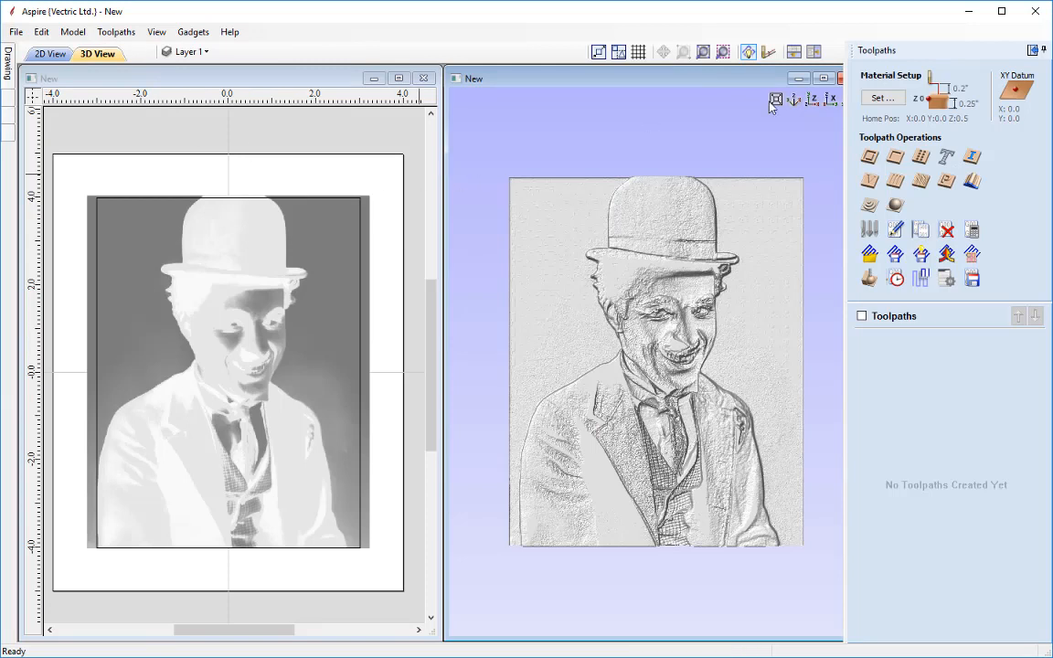
left_click(876, 99)
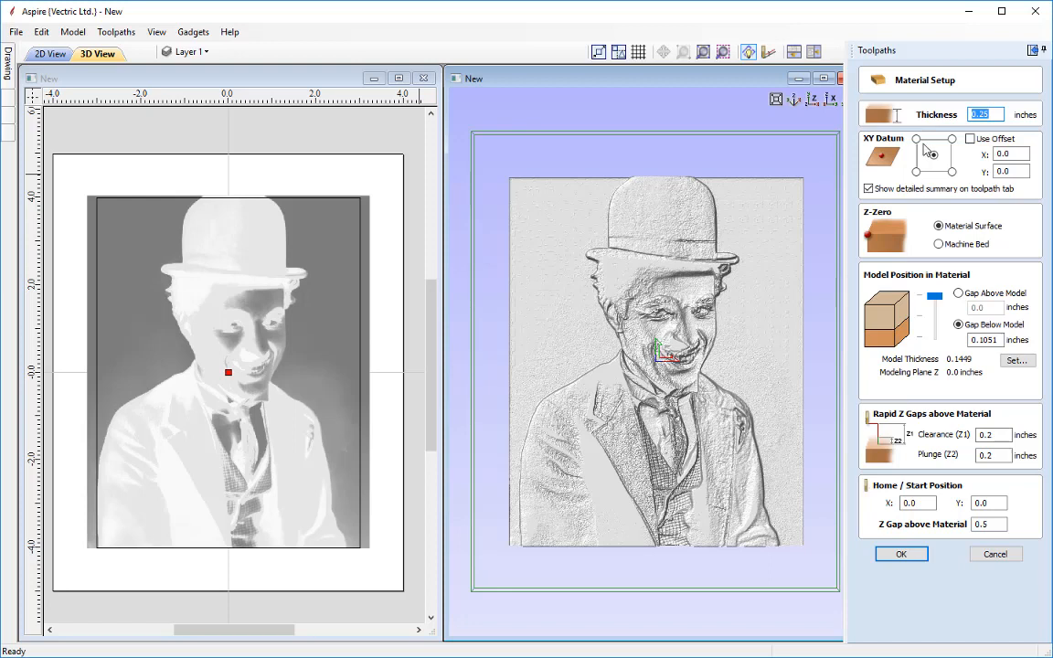
left_click(916, 171)
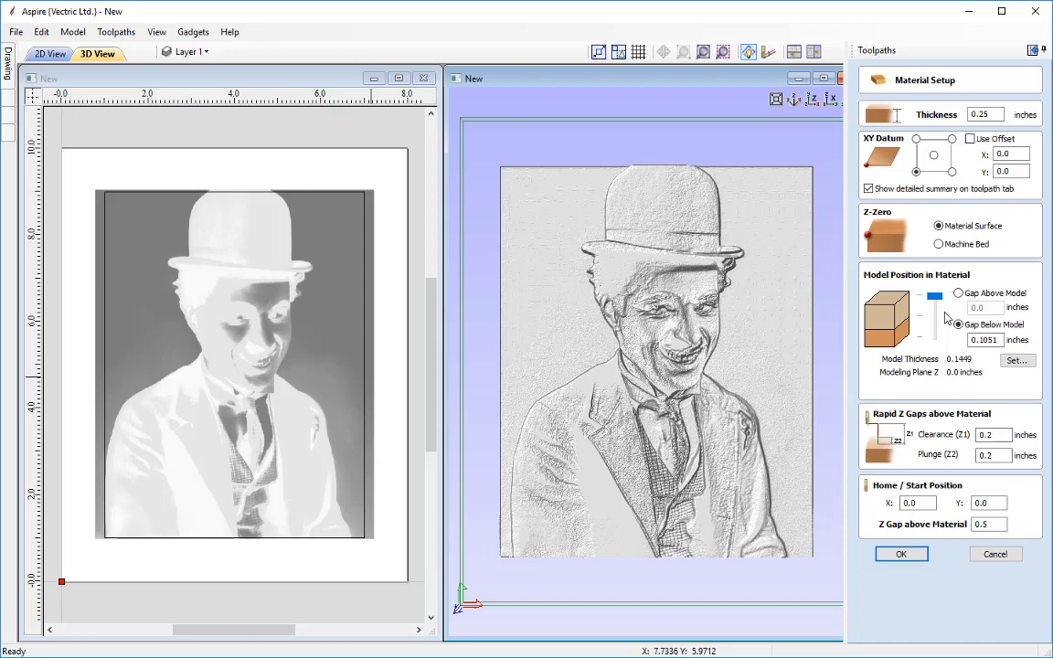
double_click(1000, 340)
type("0.04")
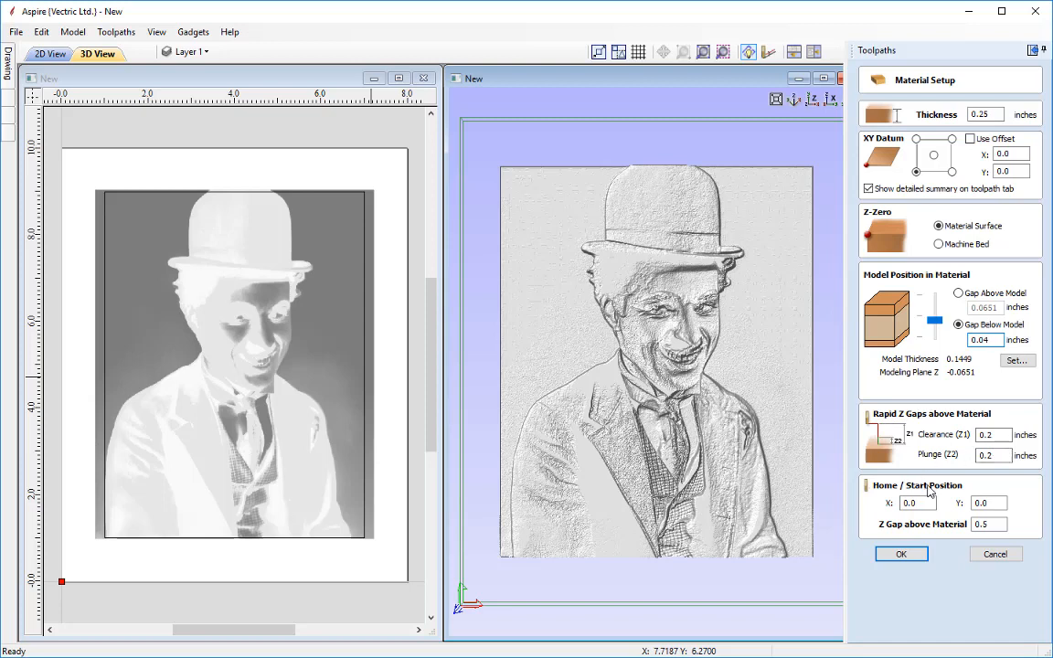
left_click(1002, 523)
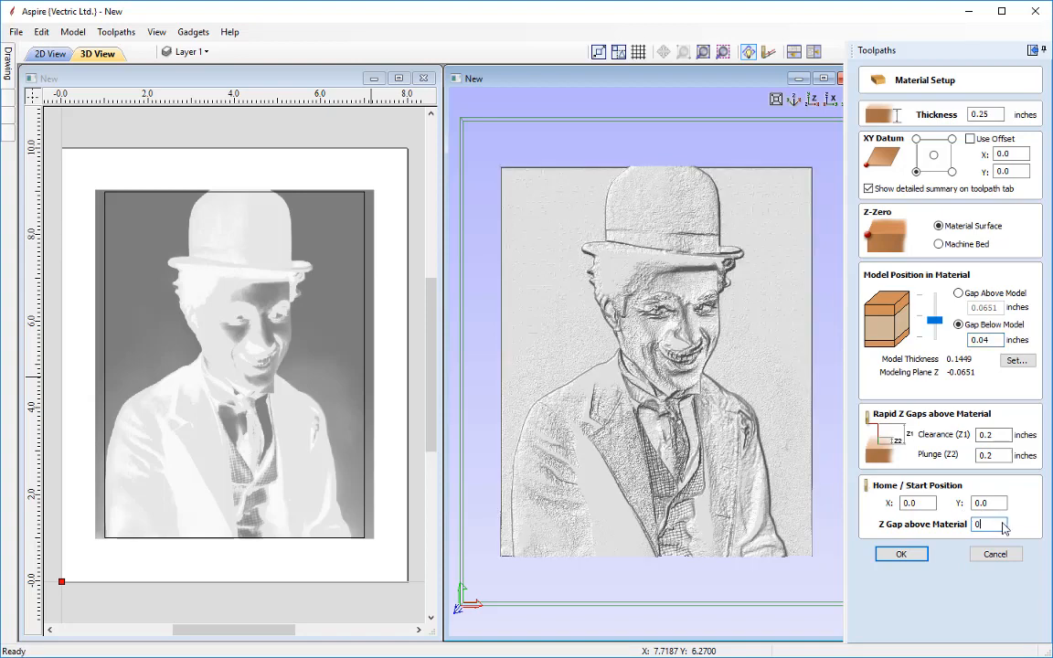
key("BackSpace")
type("2")
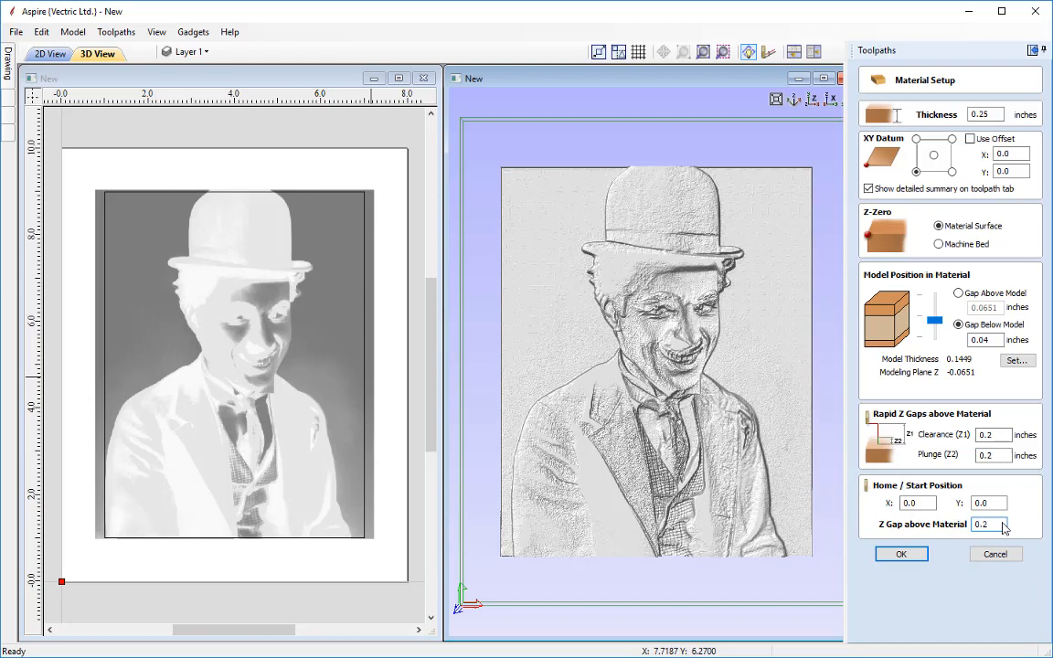
left_click(901, 554)
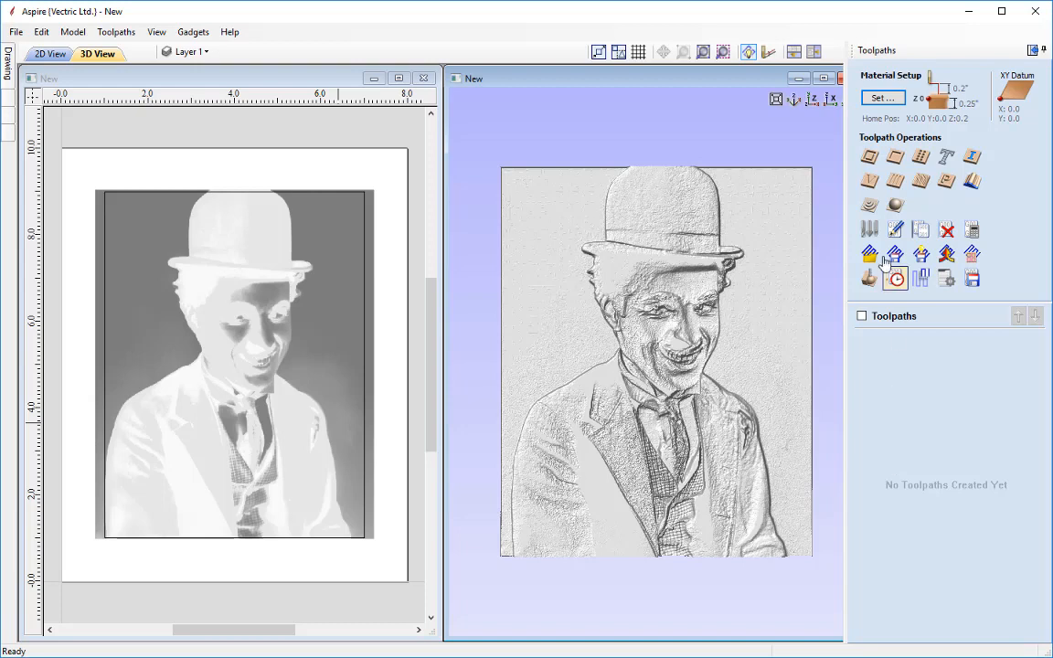
Start a Rough Machining toolpath and select the Ball Nose (0.125 inch) tool from the tool database
left_click(871, 207)
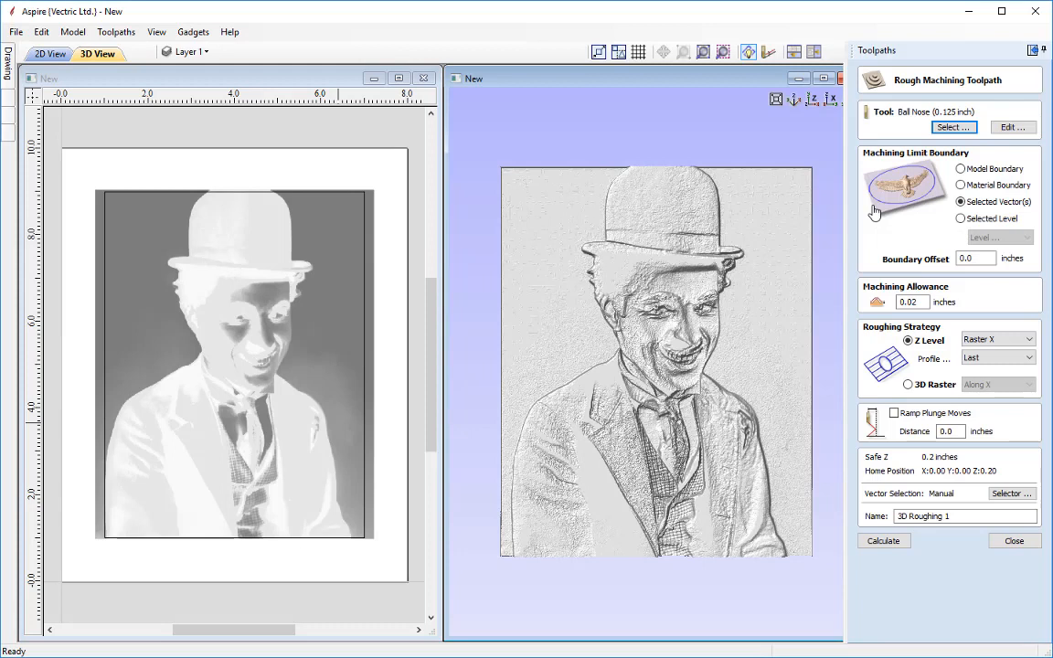
left_click(951, 128)
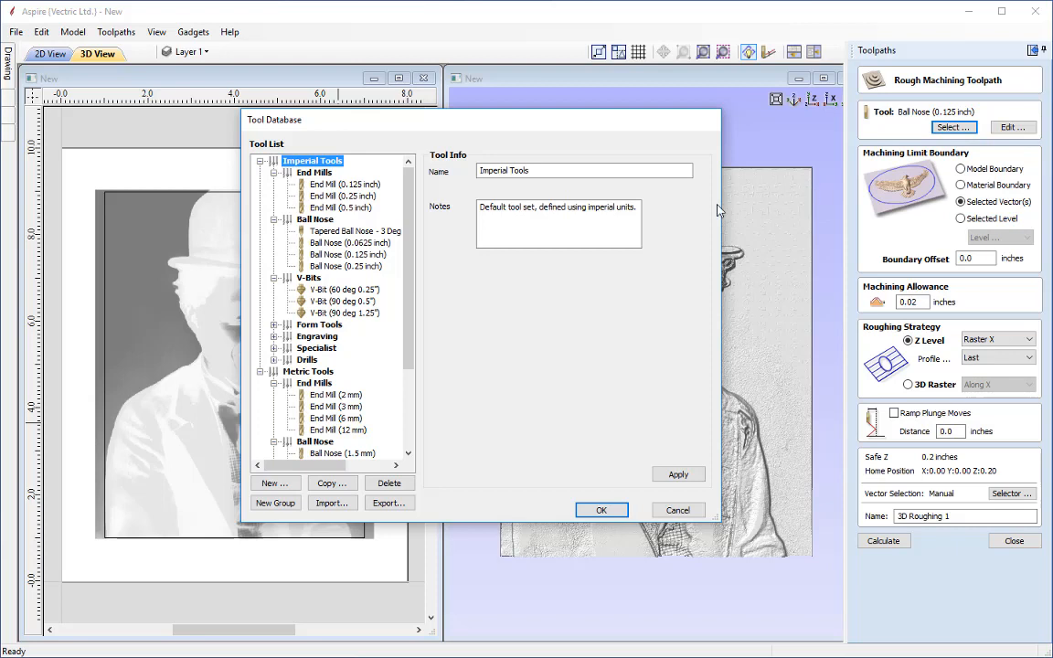
left_click(334, 255)
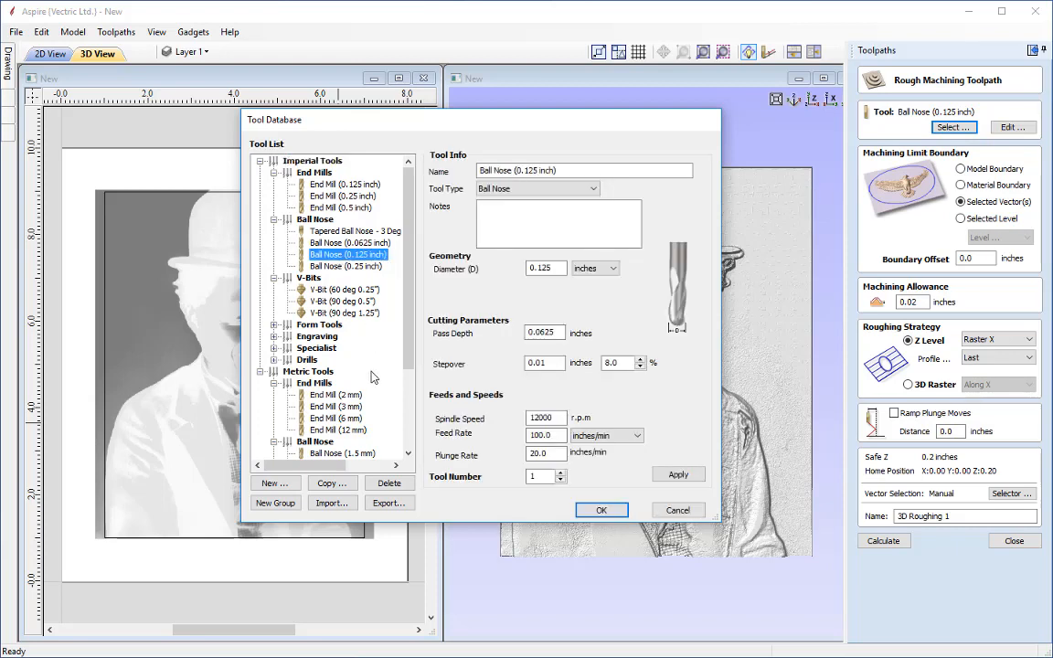
left_click(600, 511)
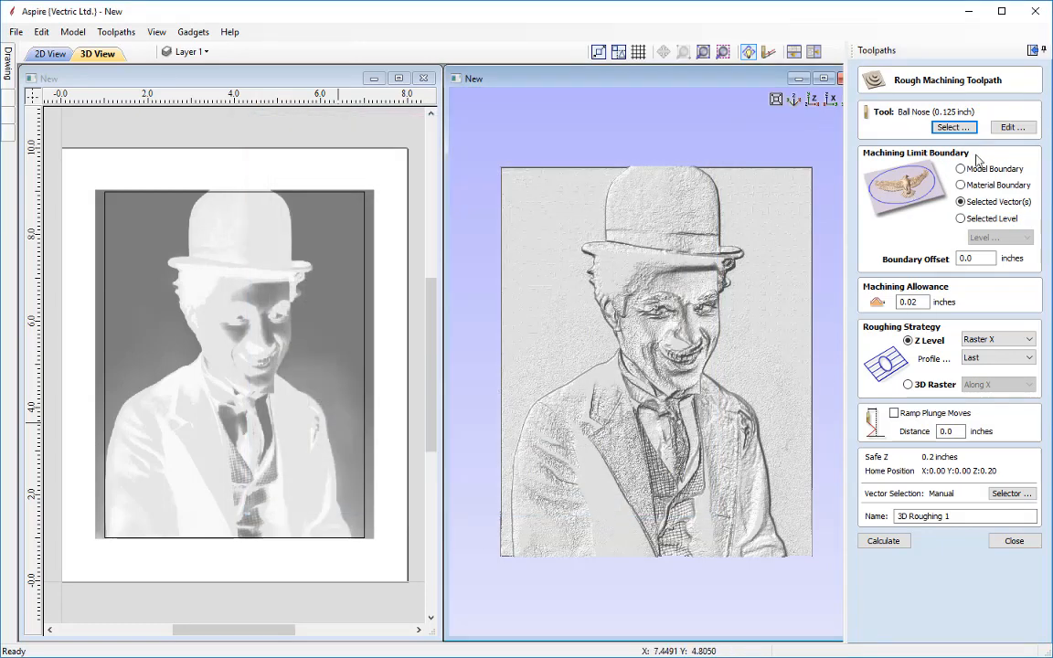
Edit the ball nose tool to set its stepover to 40 percent
left_click(1019, 131)
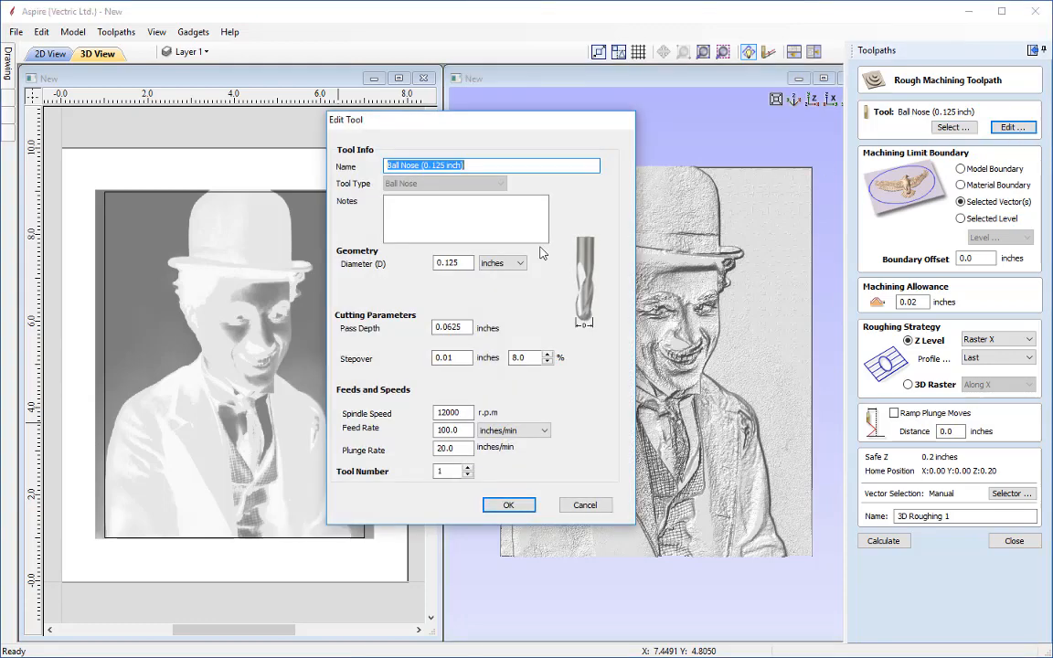
left_click(525, 359)
double_click(525, 358)
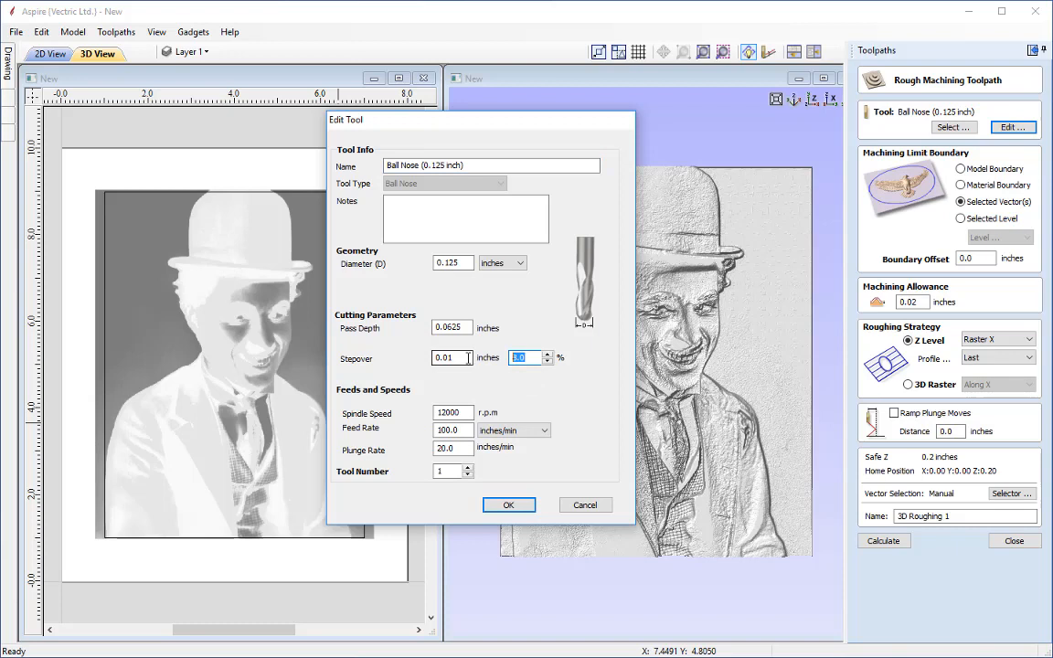
type("40")
left_click(510, 506)
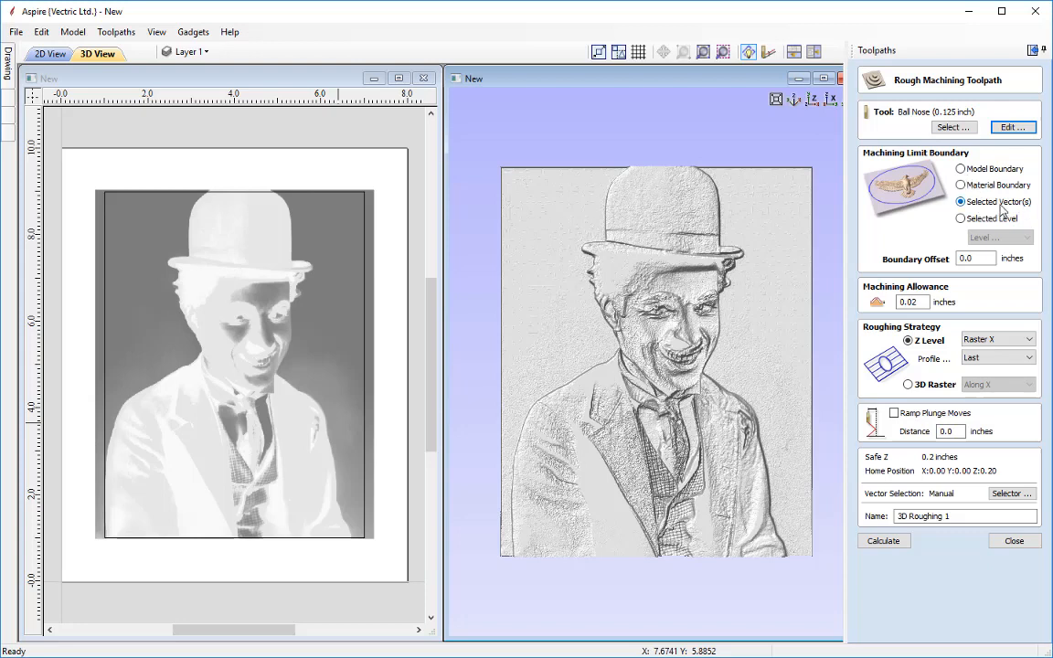
Select the rectangle as the machining boundary, name the toolpath 3D Roughing Lithophane and calculate it
left_click(365, 265)
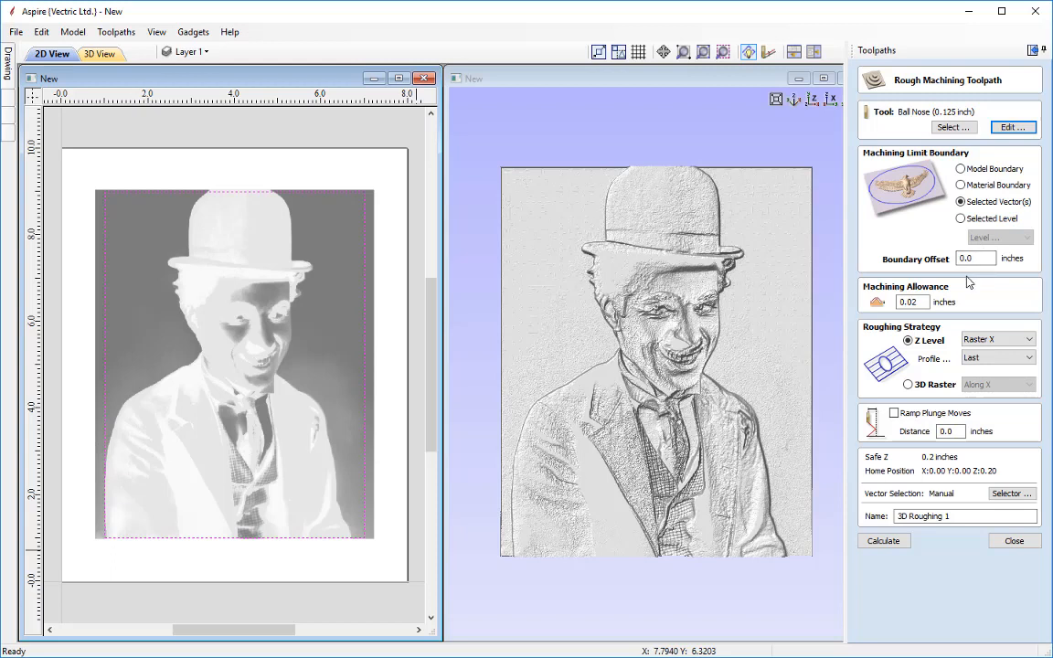
double_click(926, 302)
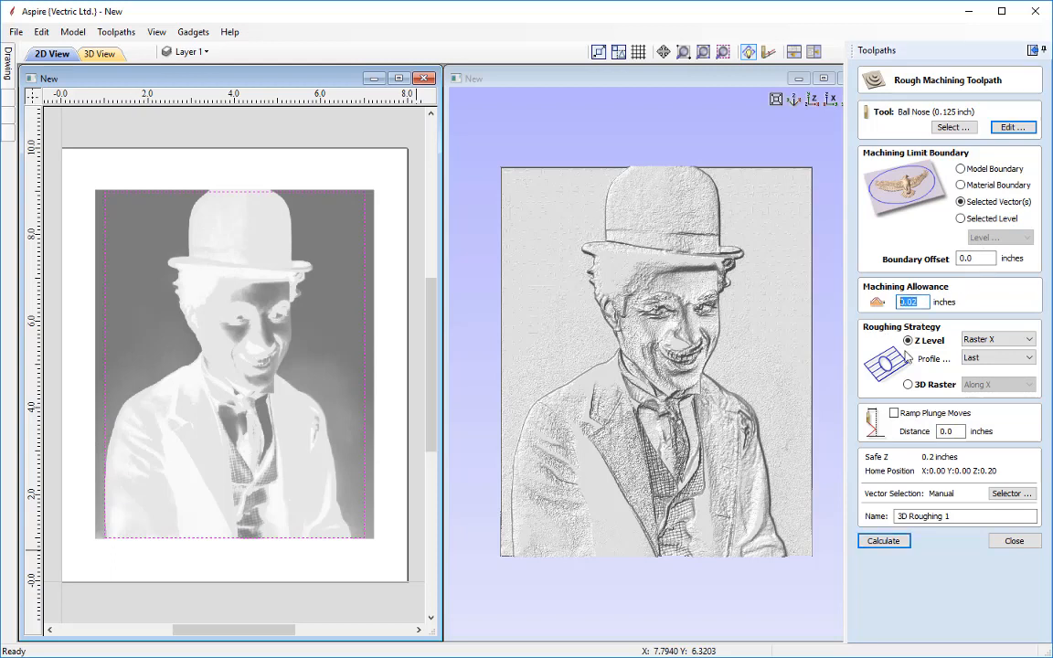
type("0")
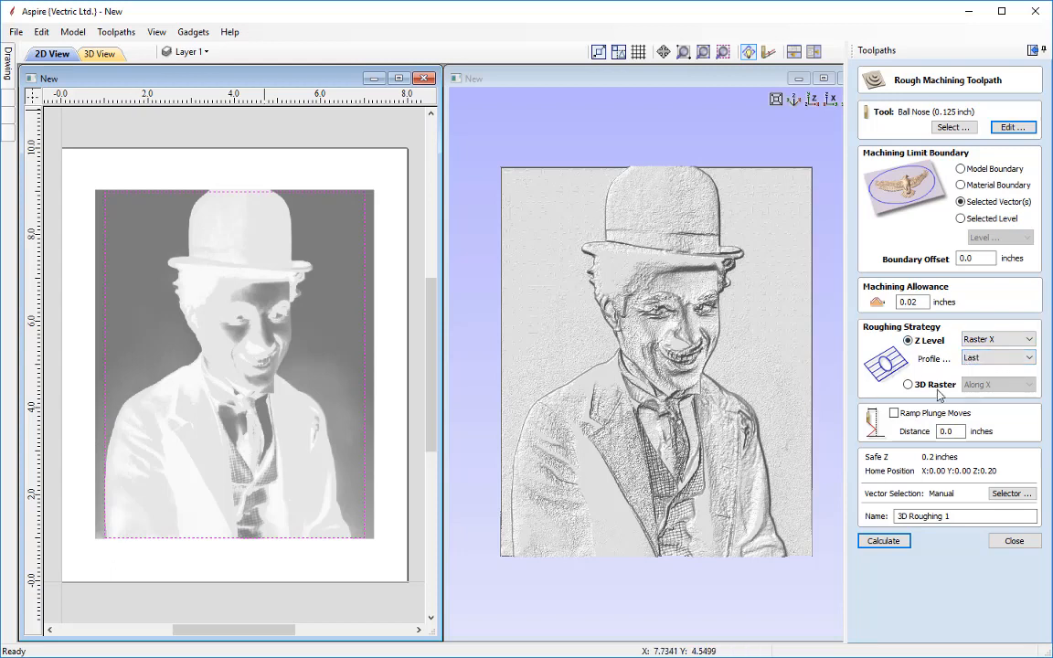
left_click(962, 515)
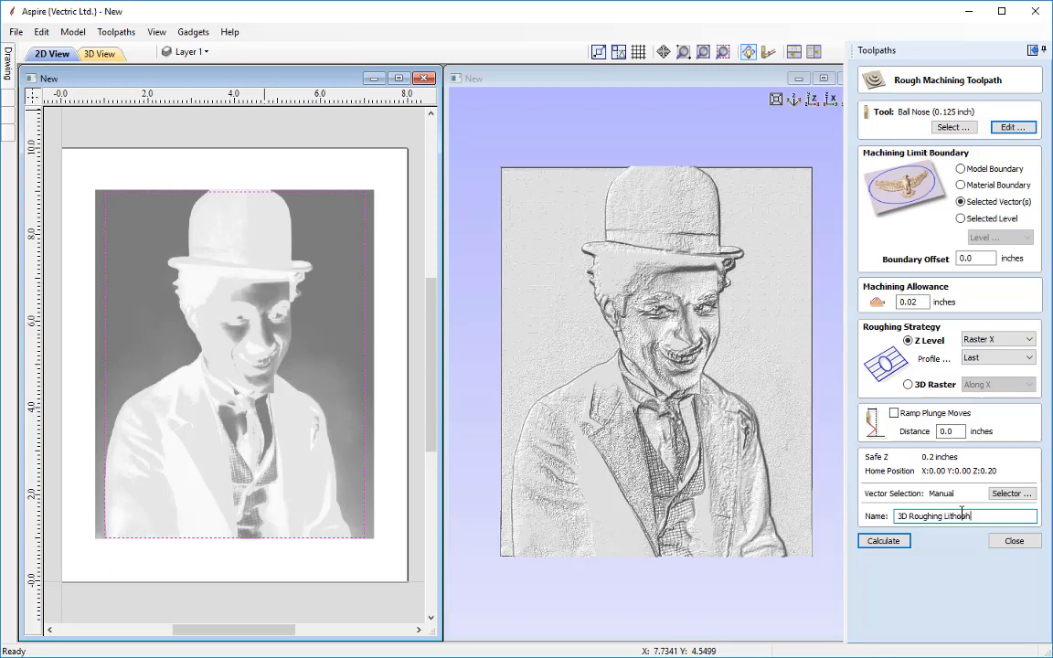
left_click(884, 541)
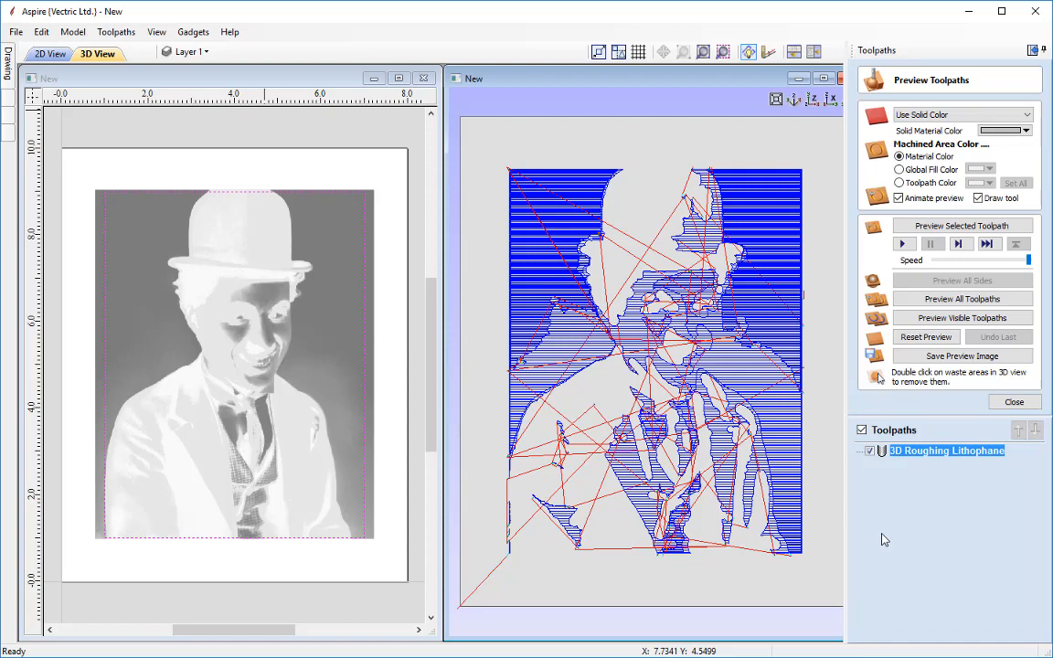
Set the preview to a solid material colour, choose a colour, and preview the selected toolpath
left_click(937, 116)
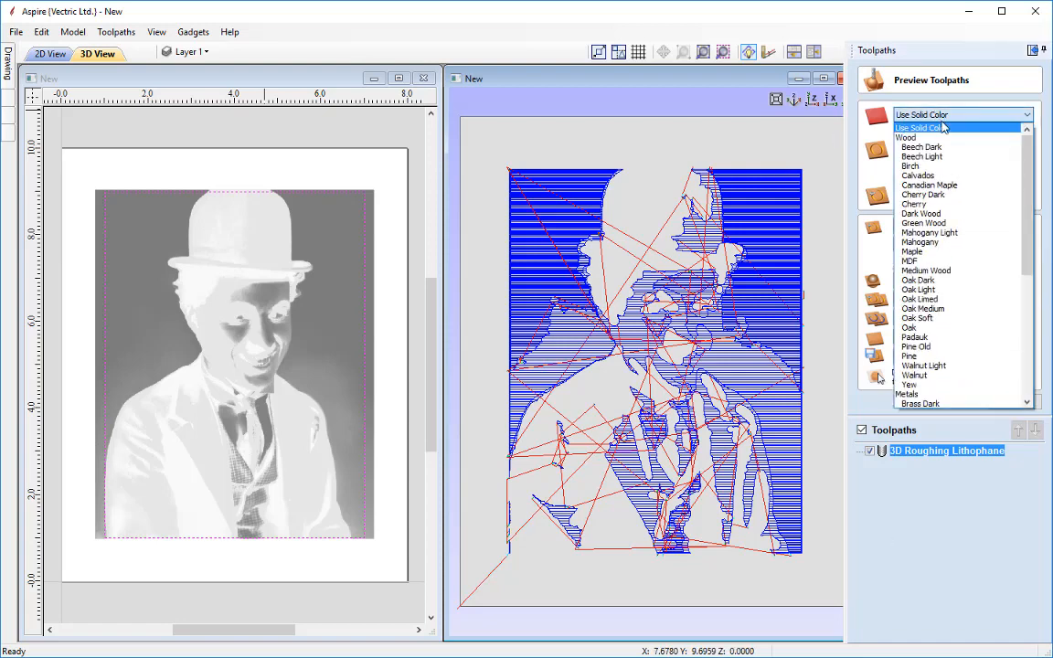
left_click(949, 129)
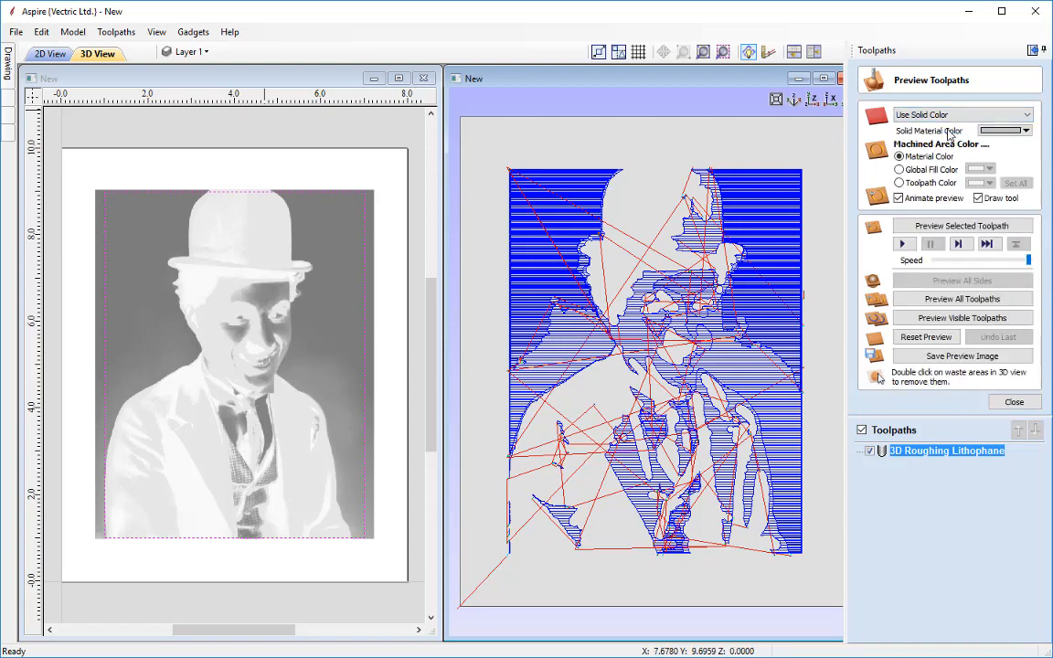
left_click(994, 131)
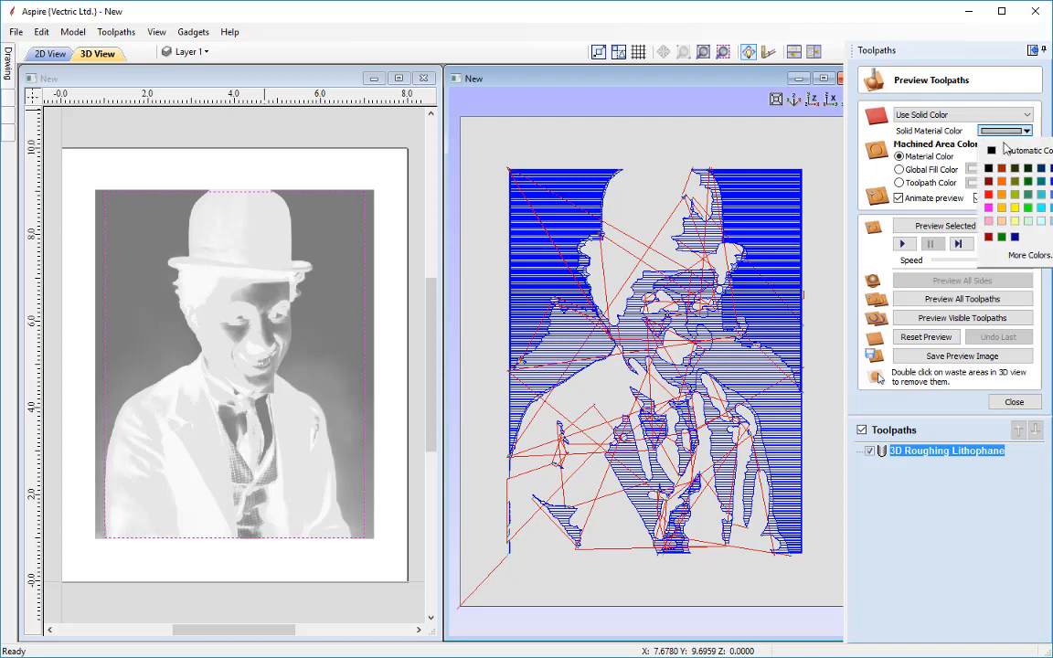
left_click(1052, 183)
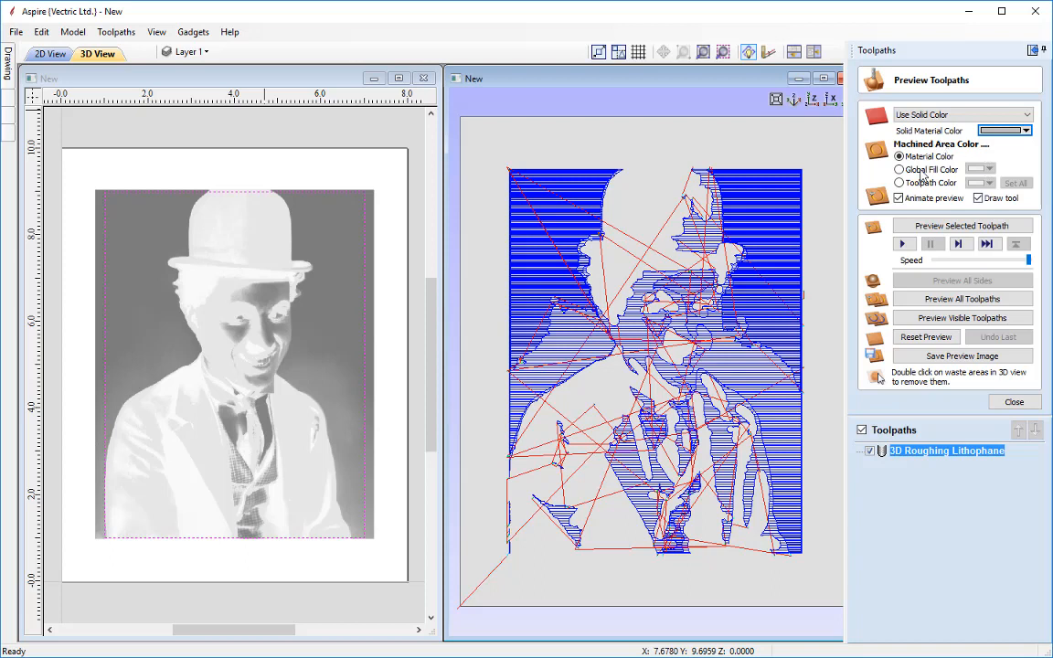
left_click(947, 228)
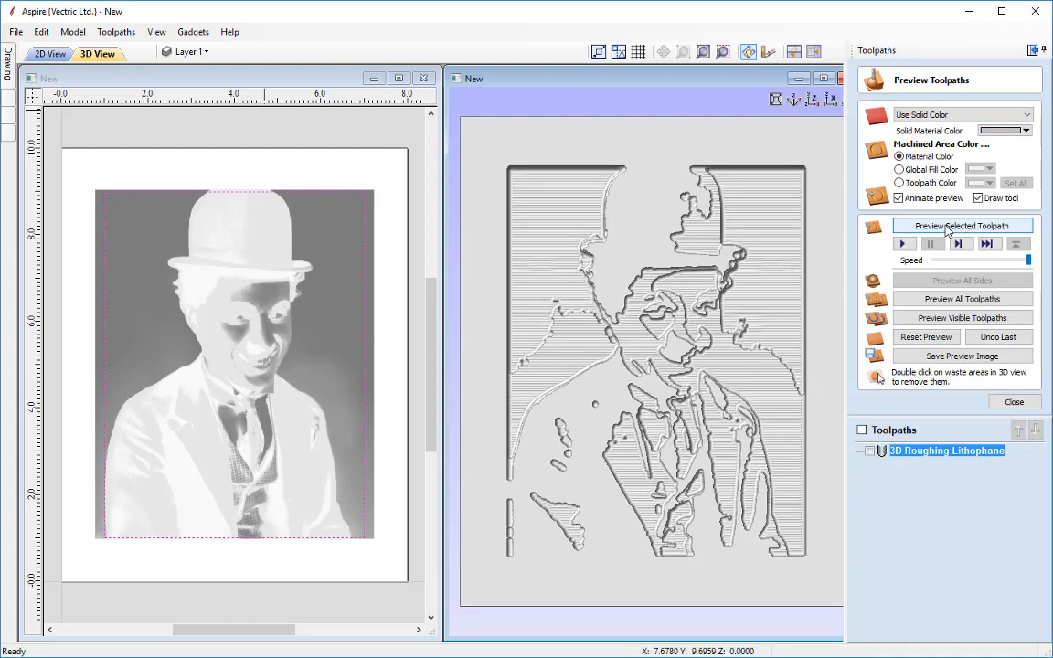
Examine the roughing toolpath preview closely from several angles and zoom levels, then close the preview
left_click_drag(594, 338, 750, 370)
scroll(750, 370, "up", 3)
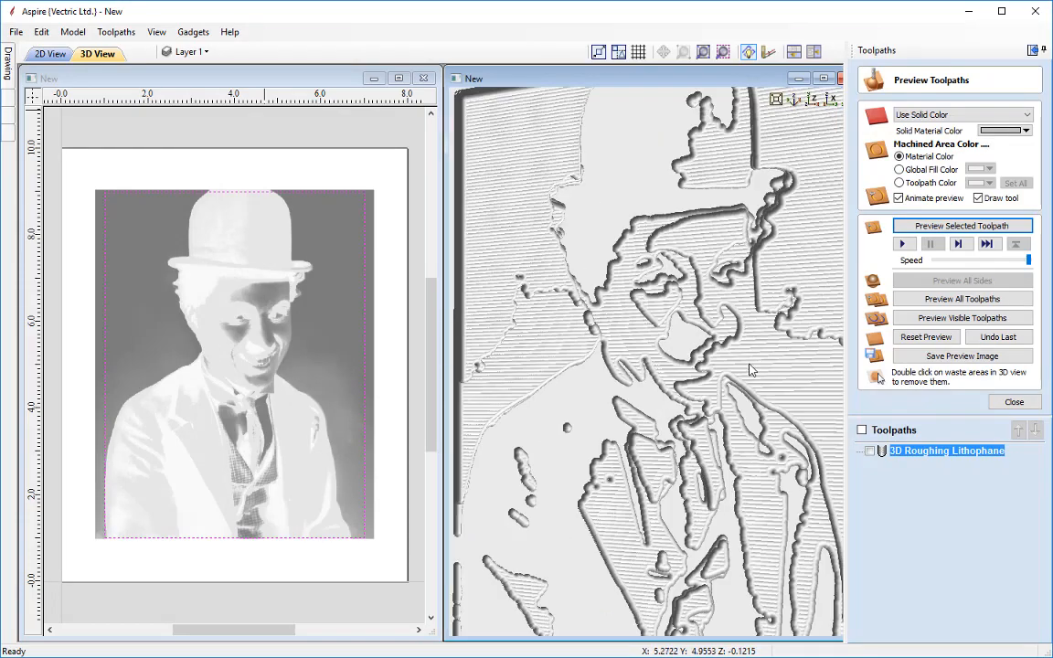
scroll(750, 369, "up", 1)
left_click_drag(646, 367, 625, 352)
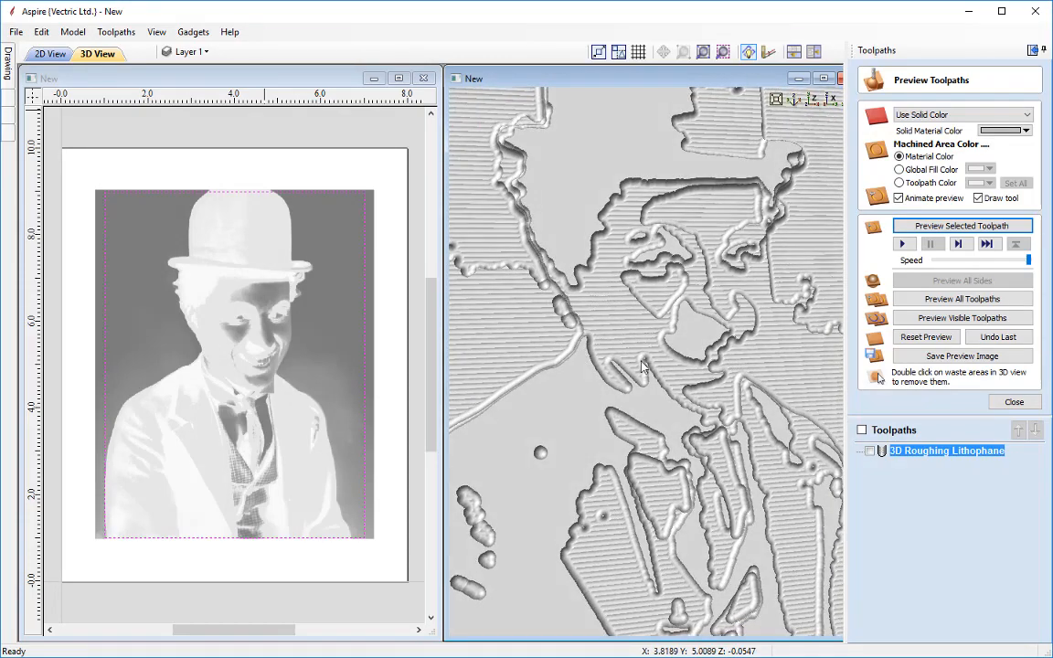
left_click_drag(550, 370, 674, 369)
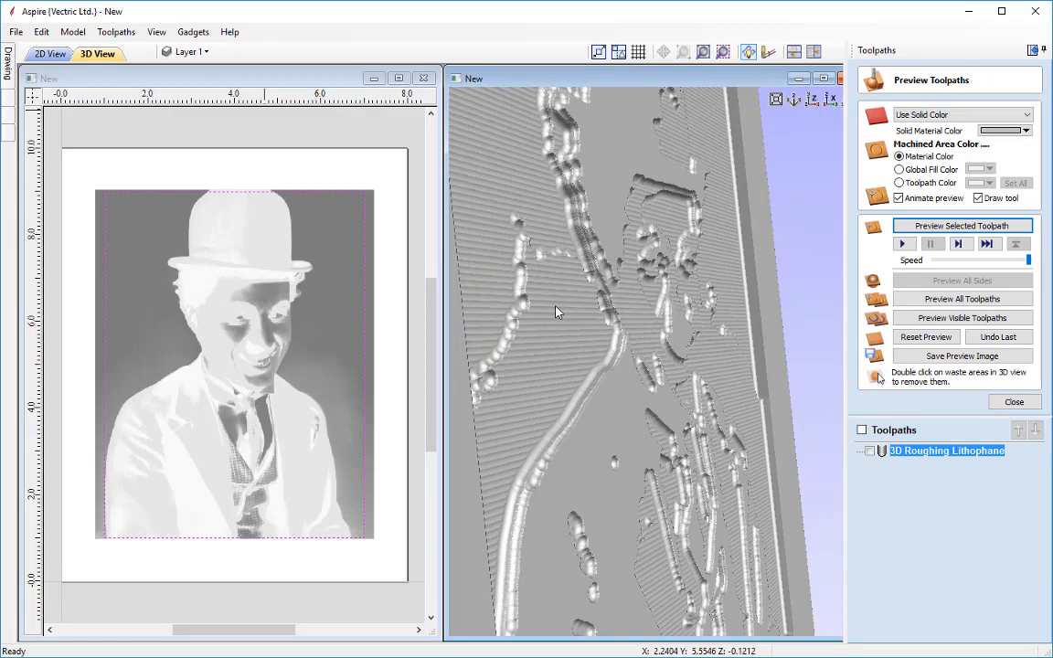
left_click_drag(627, 312, 494, 288)
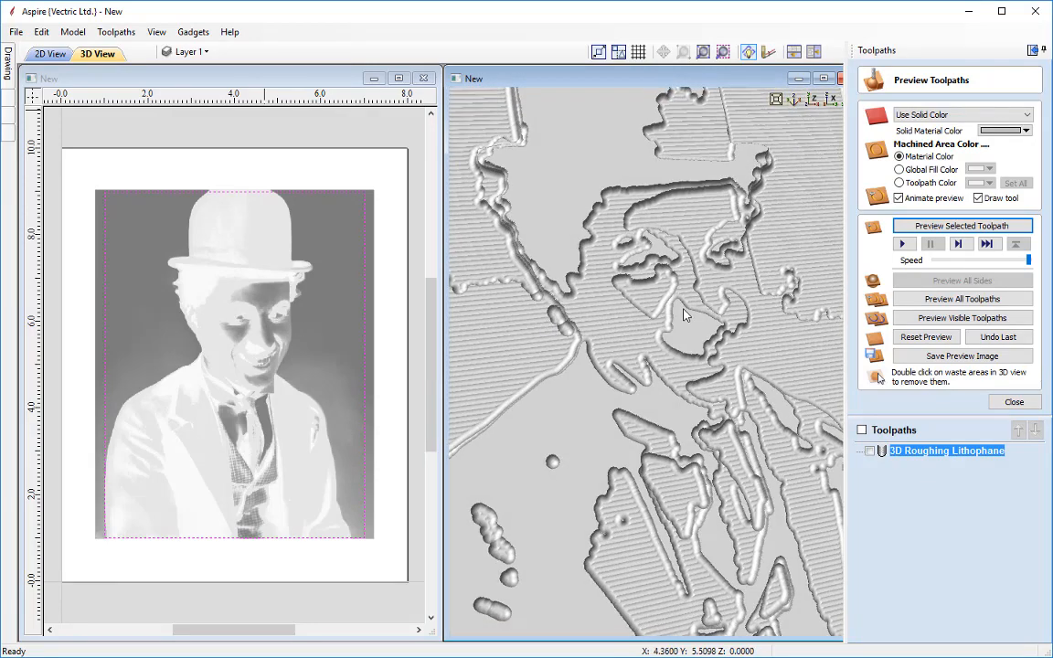
left_click_drag(665, 211, 544, 322)
scroll(589, 329, "up", 5)
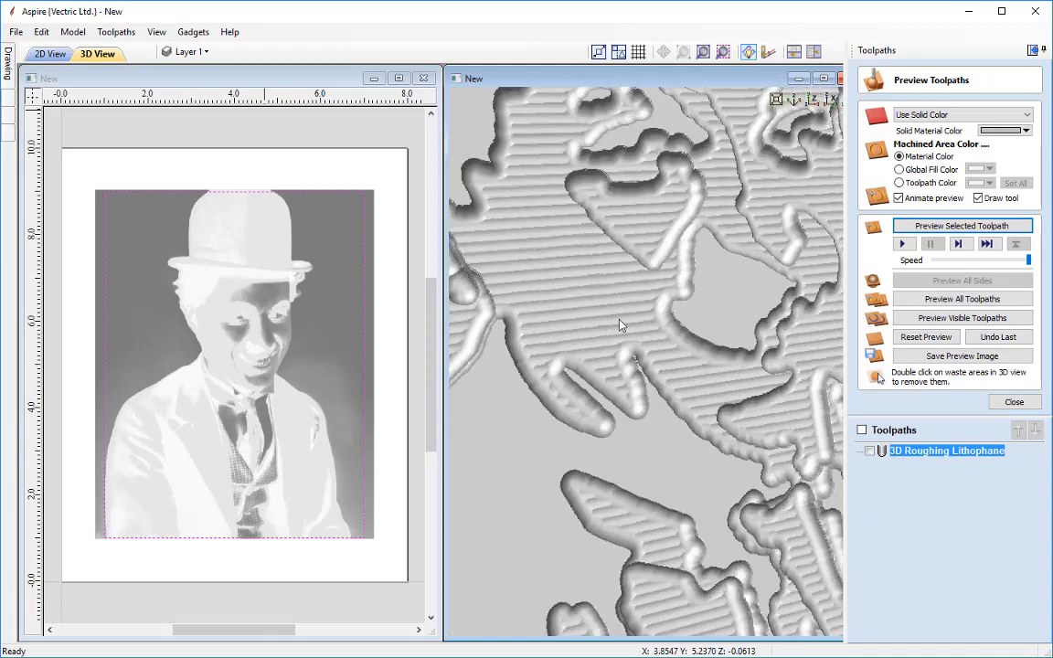
scroll(622, 324, "down", 5)
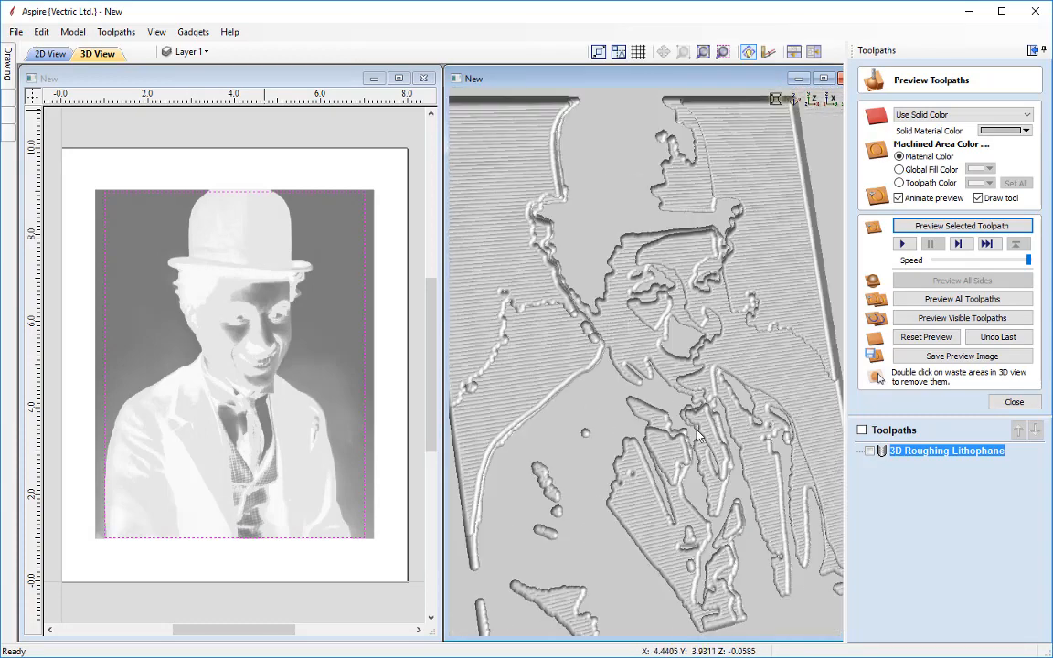
left_click_drag(697, 430, 644, 433)
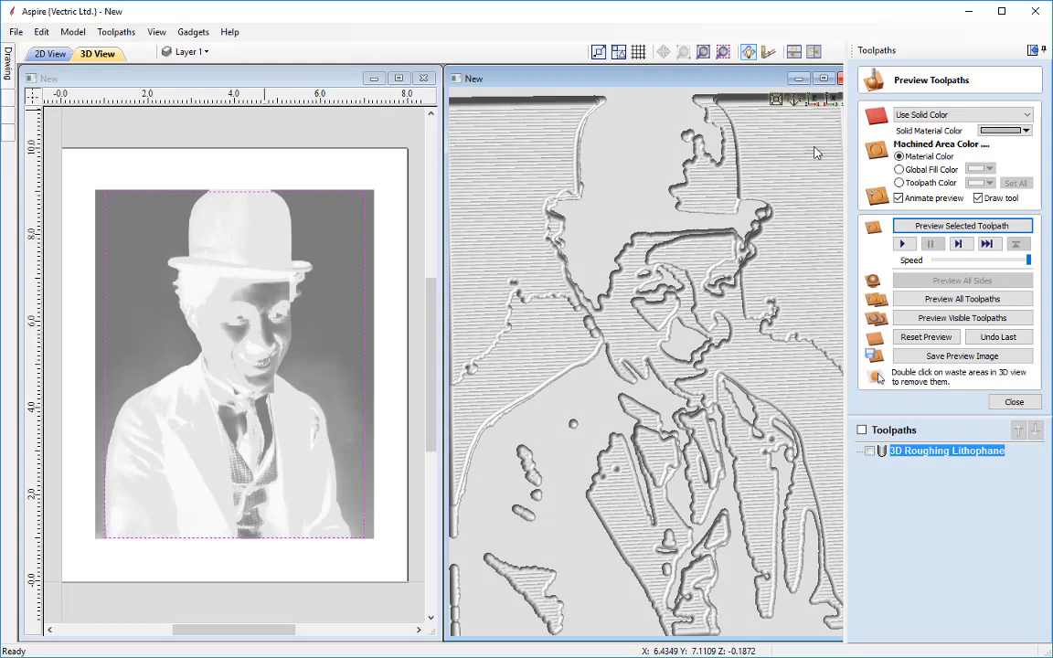
left_click(810, 102)
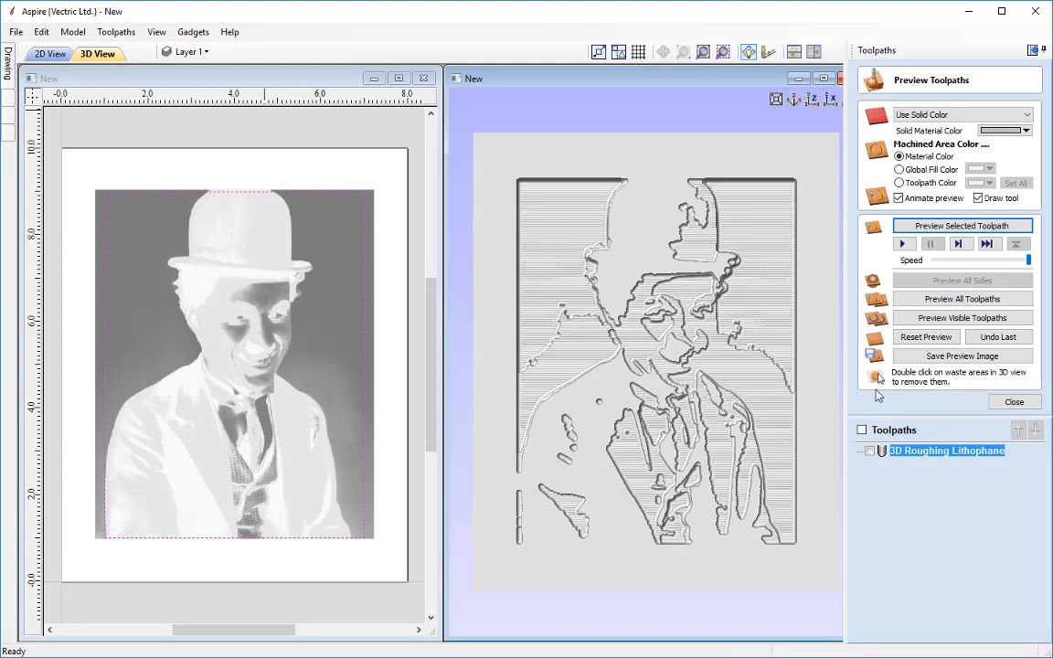
left_click(1015, 405)
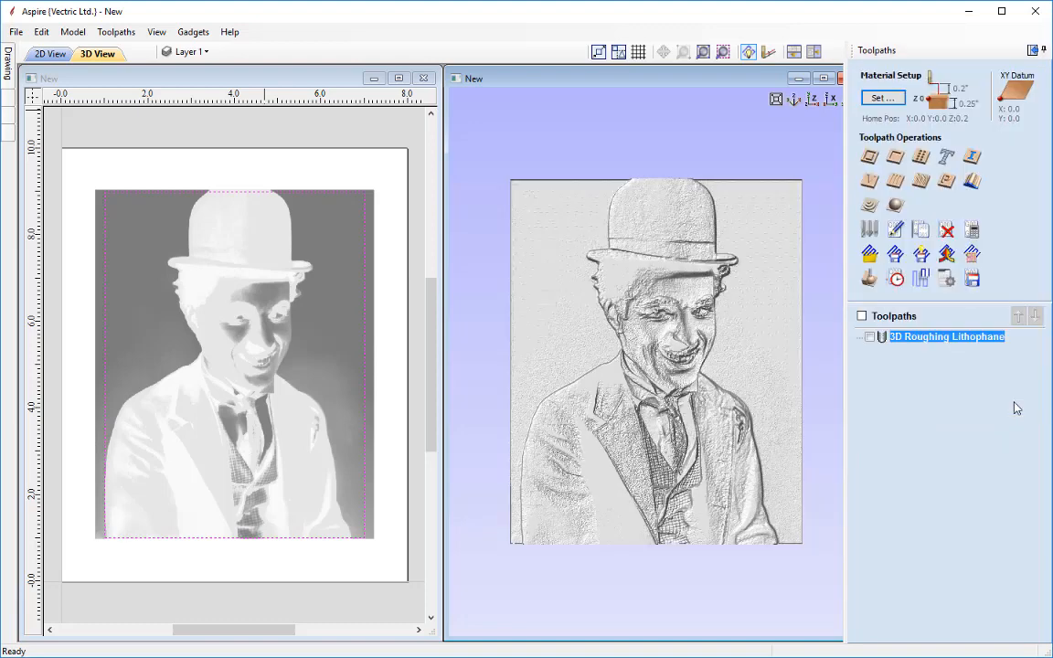
Start a Finish Machining toolpath and select the Ball Nose (0.125 inch) tool from the tool database
left_click(896, 208)
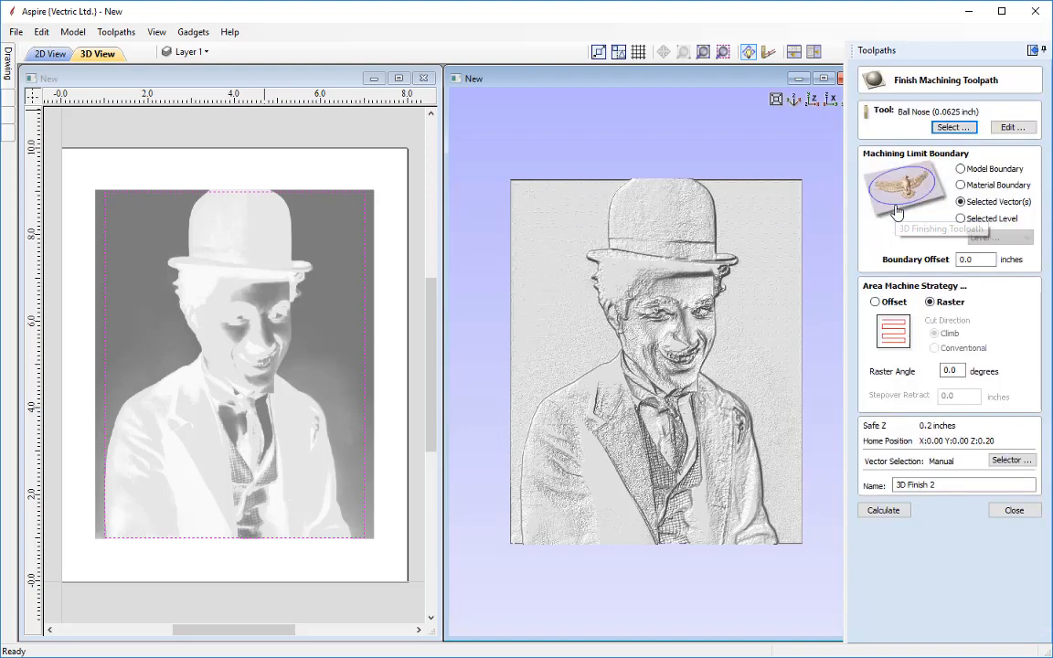
left_click(948, 127)
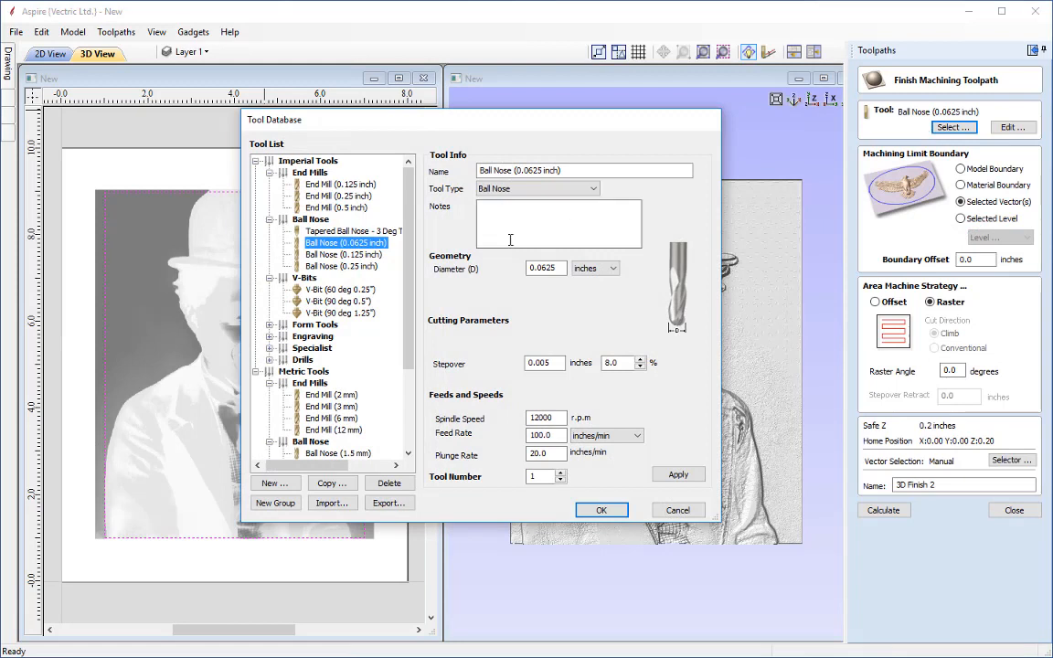
left_click(362, 257)
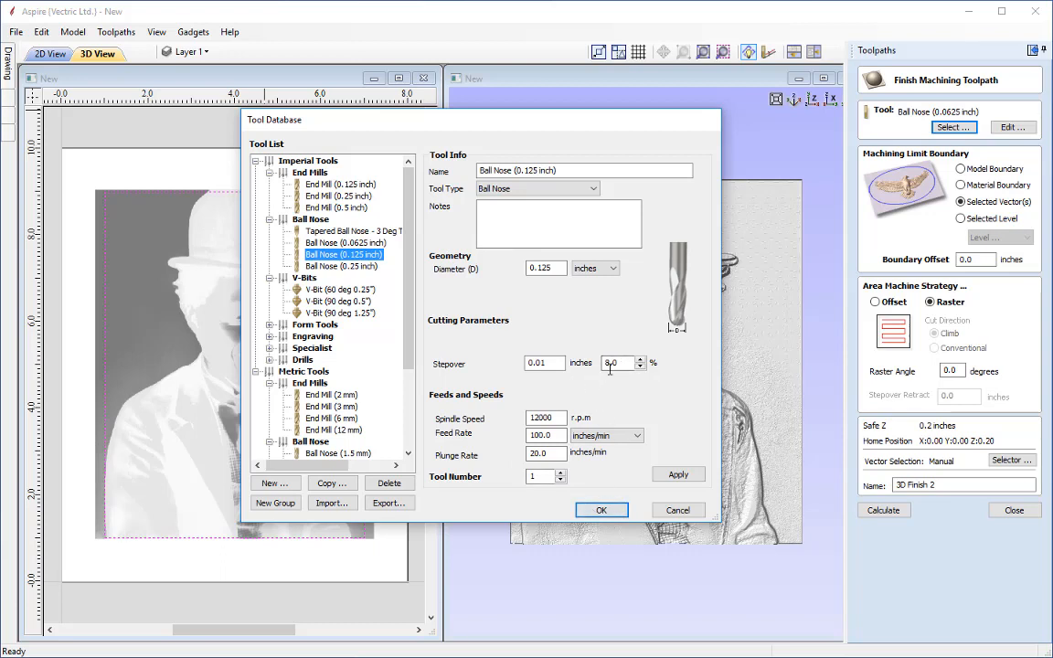
left_click(600, 511)
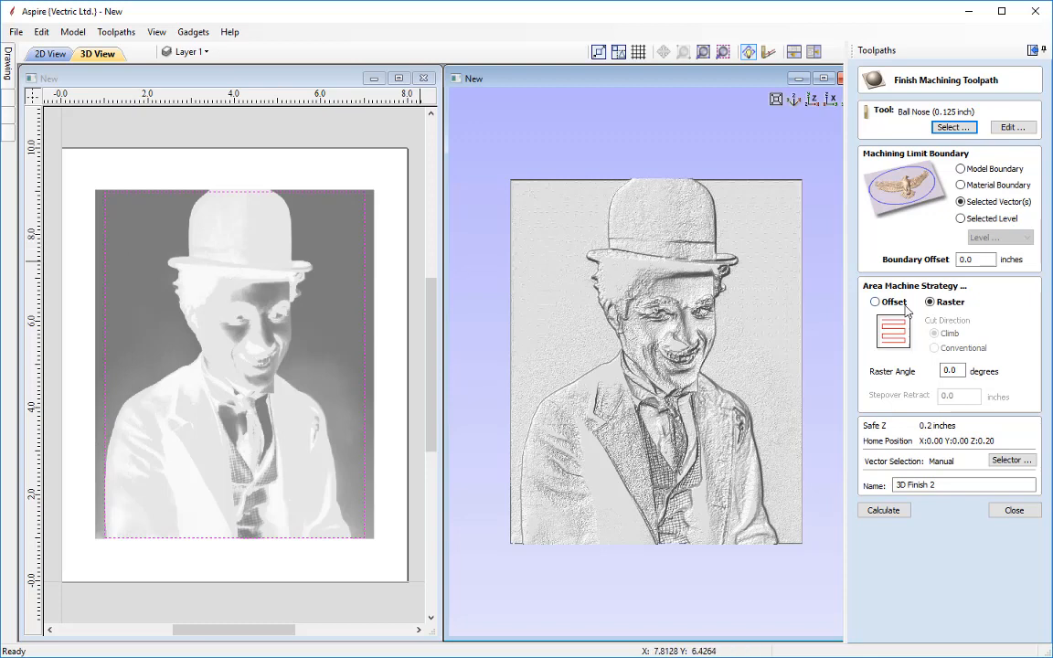
Keep the raster strategy at a 45 degree angle, name the toolpath 3D Finish Lithophane 0.125BN and calculate it
left_click(875, 303)
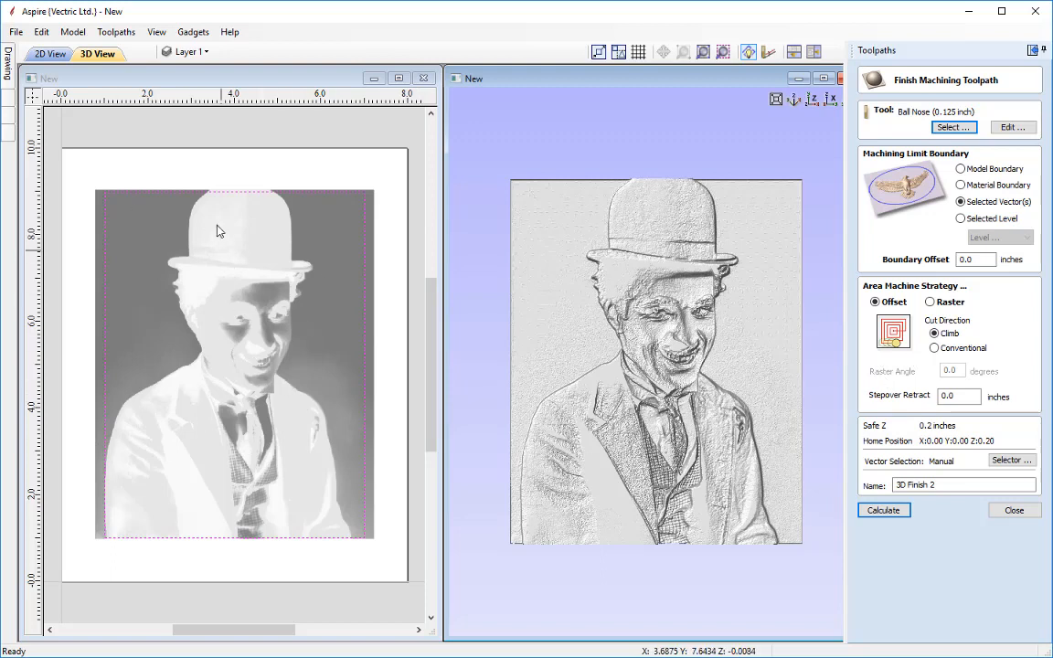
left_click(930, 302)
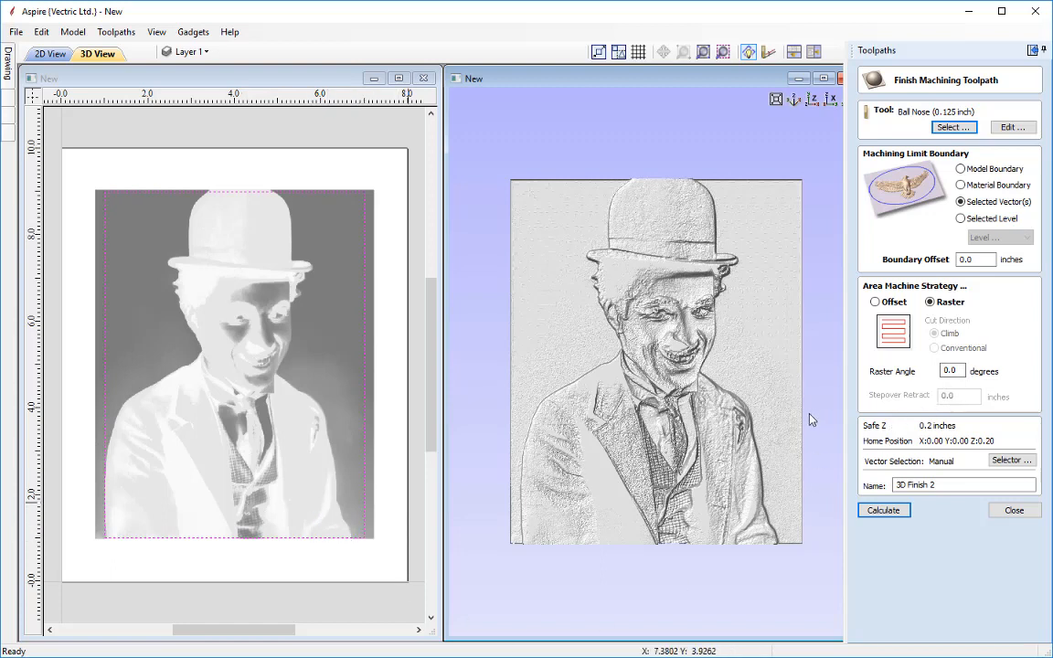
left_click_drag(960, 371, 891, 375)
type("45")
left_click(964, 487)
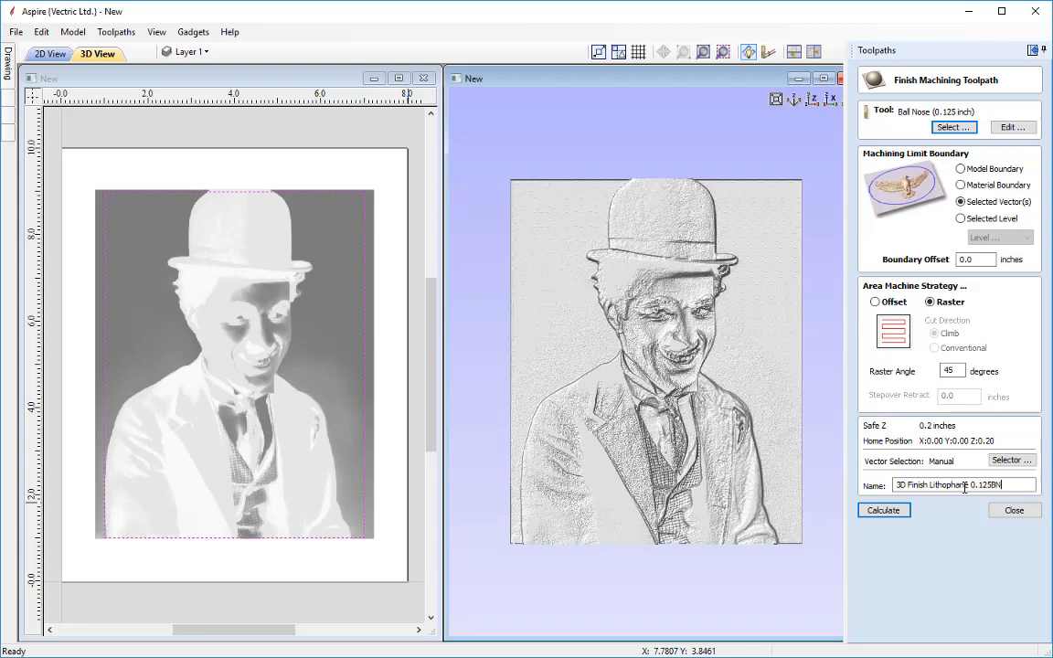
left_click(894, 513)
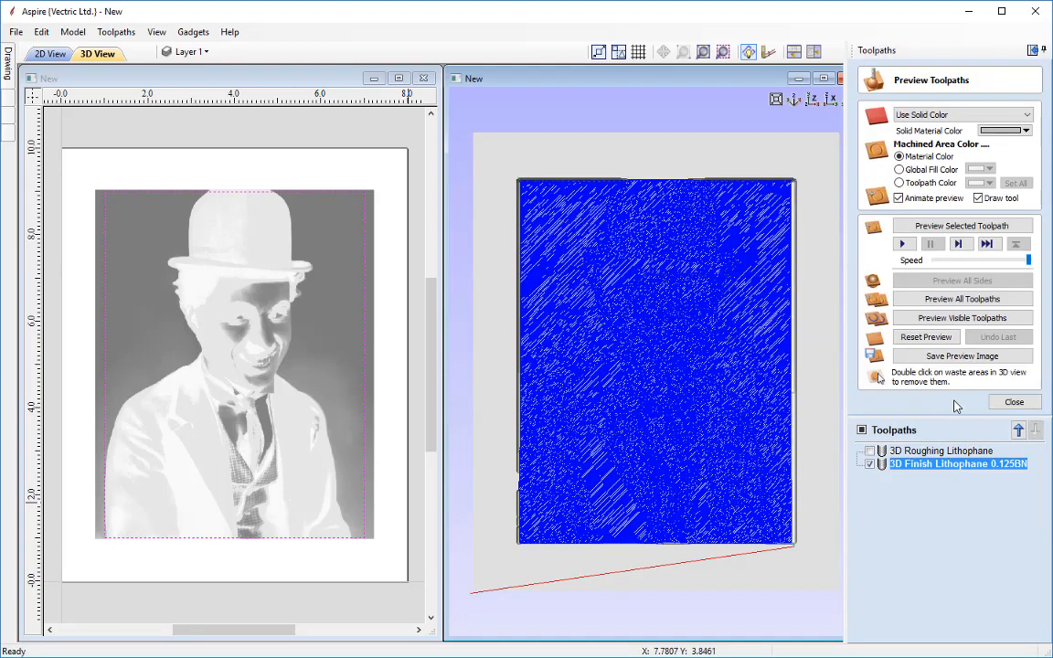
Preview the finishing toolpath and examine the machined surface up close in the 3D view
left_click(940, 232)
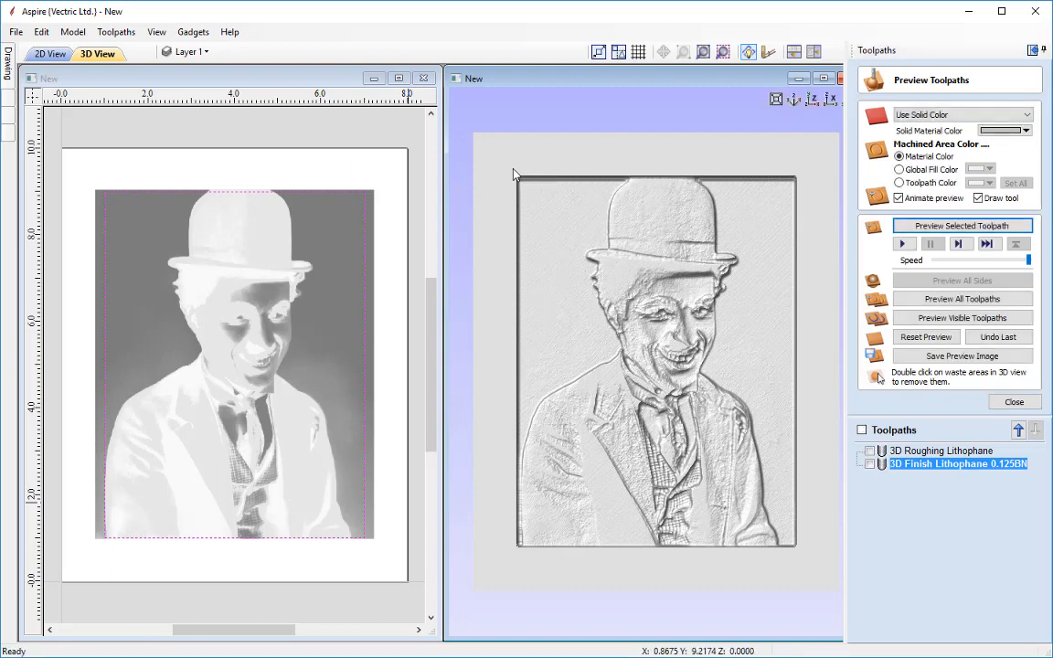
scroll(514, 175, "up", 5)
scroll(583, 378, "up", 2)
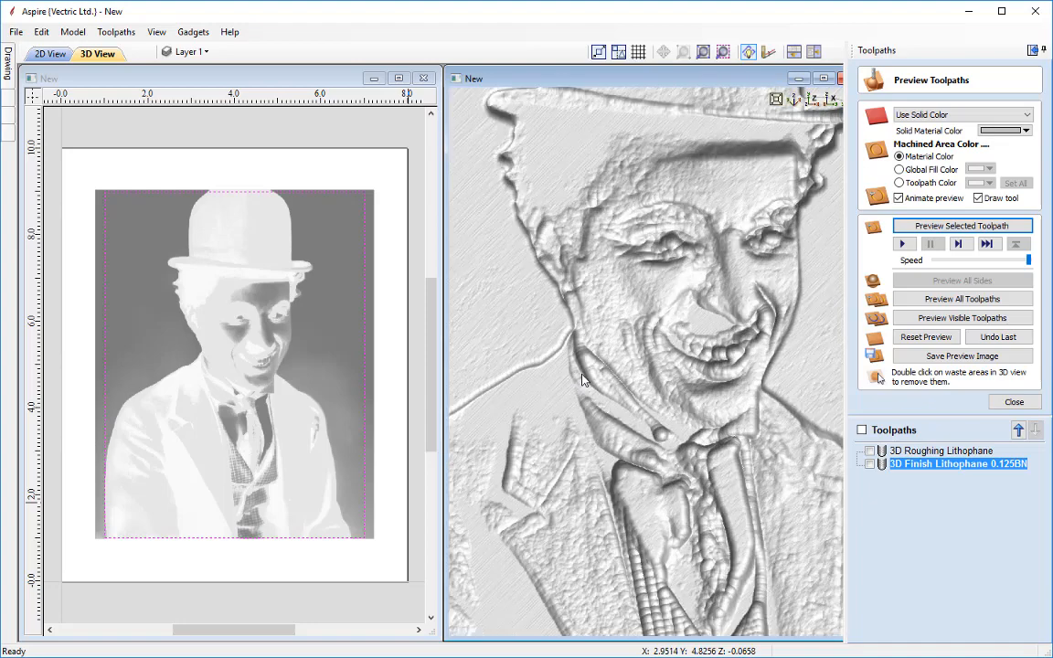
middle_click_drag(560, 349, 678, 468)
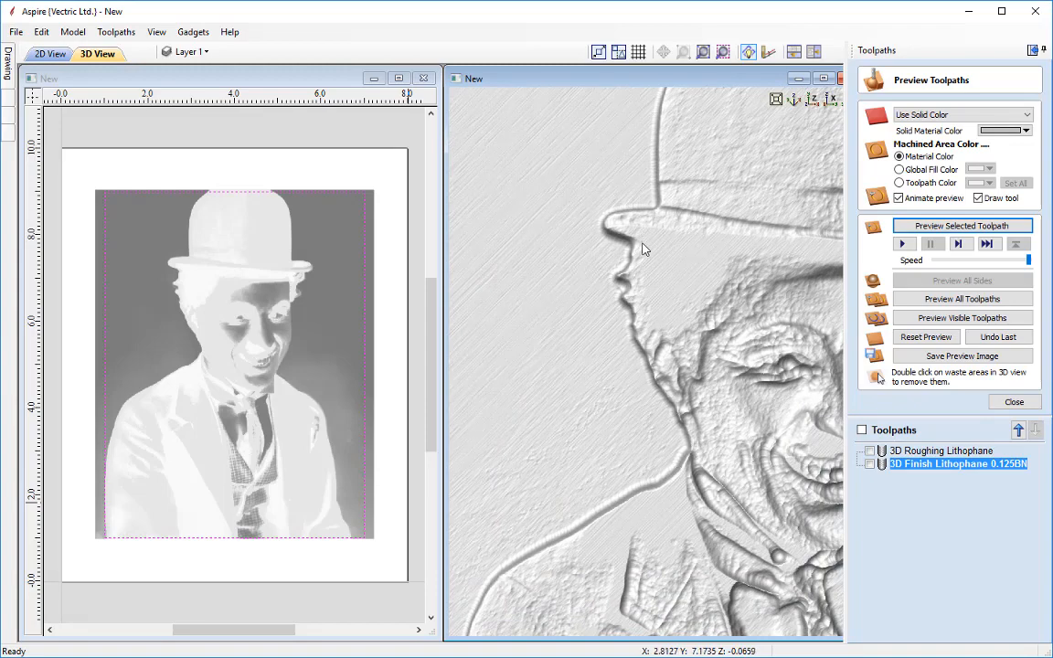
scroll(650, 262, "down", 3)
middle_click_drag(529, 554, 568, 376)
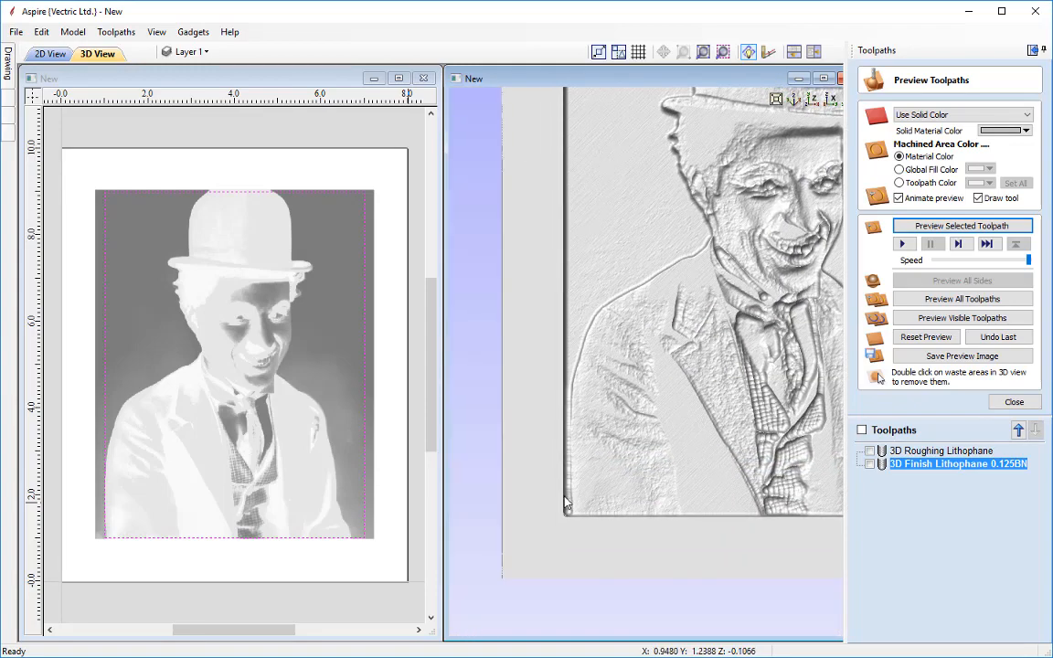
scroll(560, 499, "up", 4)
middle_click_drag(539, 536, 618, 362)
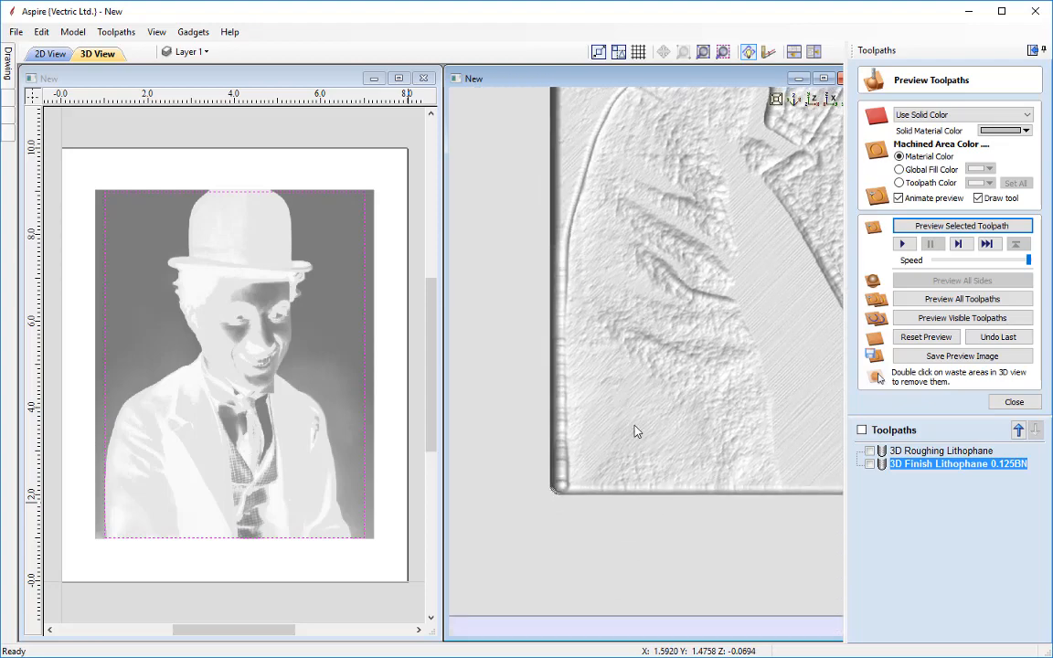
scroll(646, 425, "down", 7)
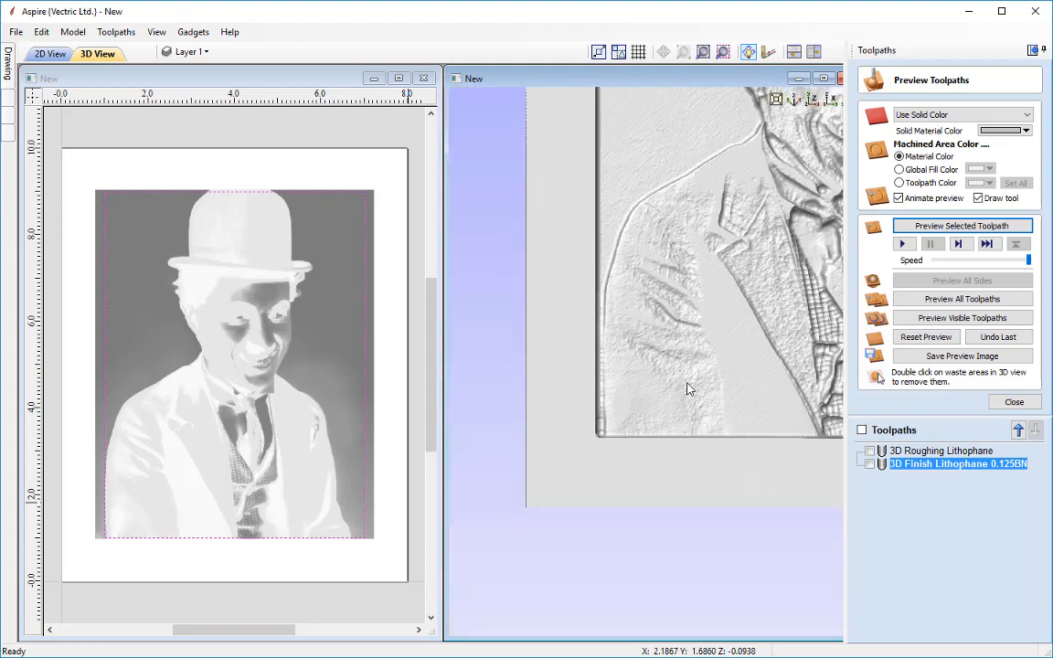
middle_click_drag(724, 342, 626, 475)
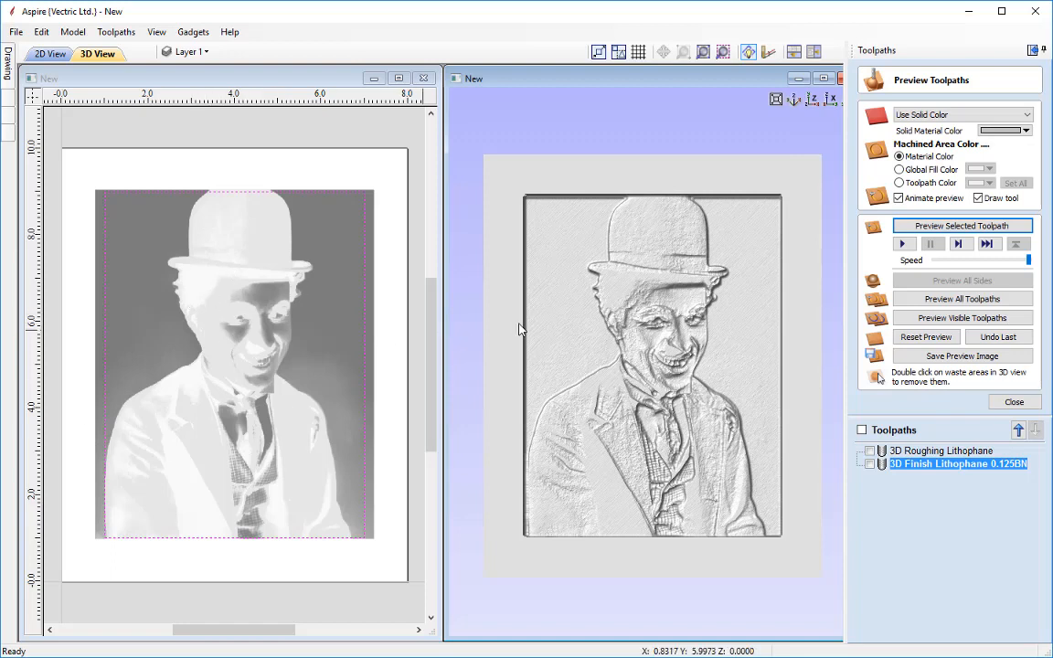
Create a component from the toolpath preview
left_click(122, 35)
mouse_move(83, 37)
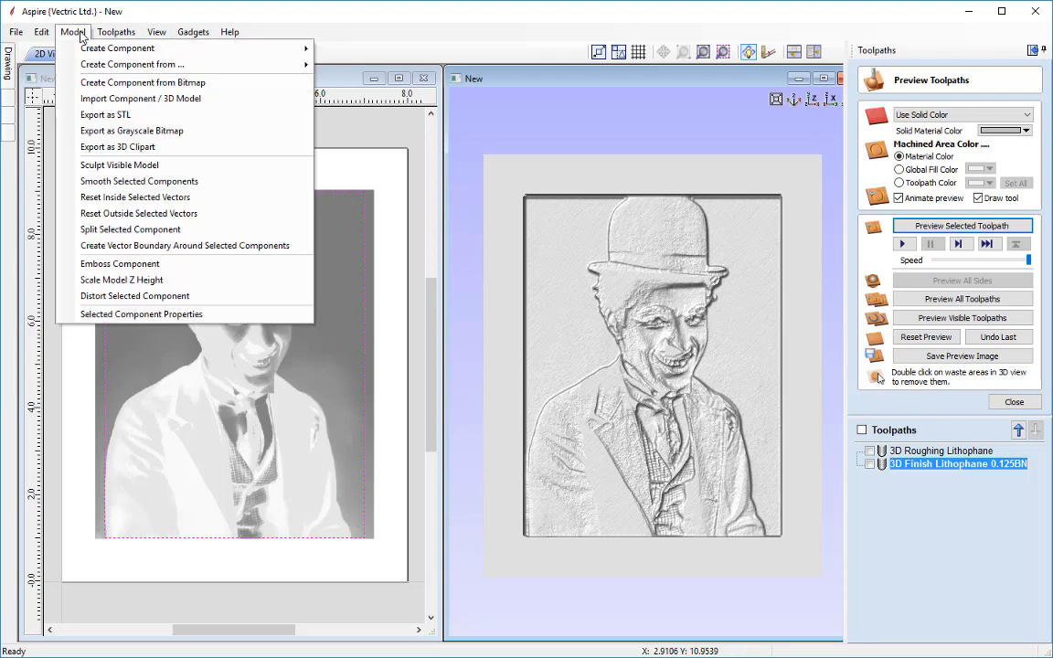
mouse_move(97, 69)
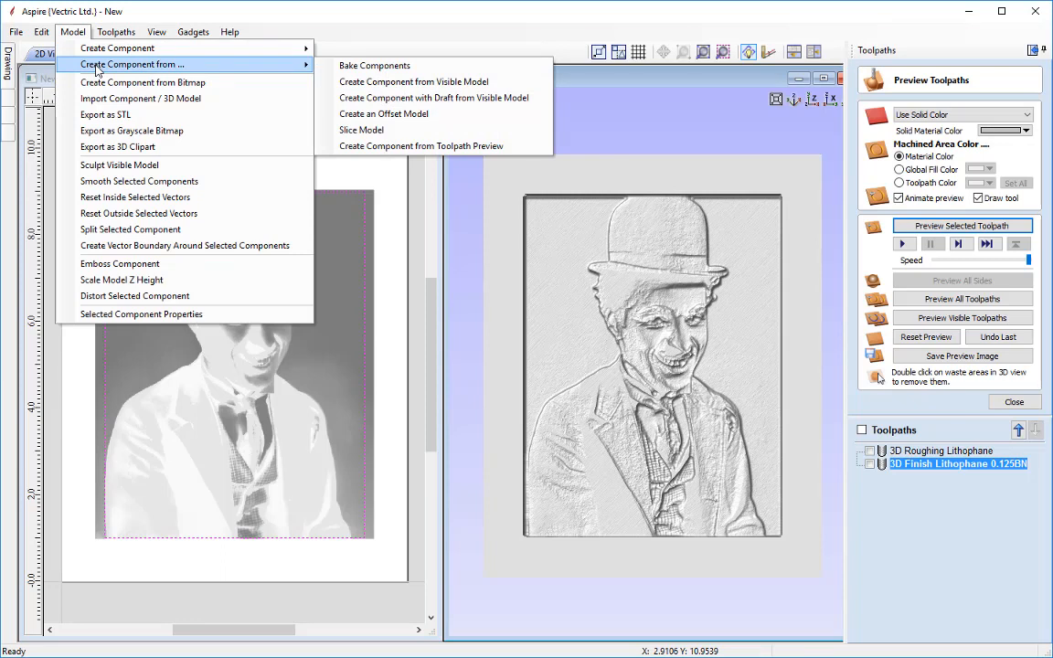
left_click(387, 148)
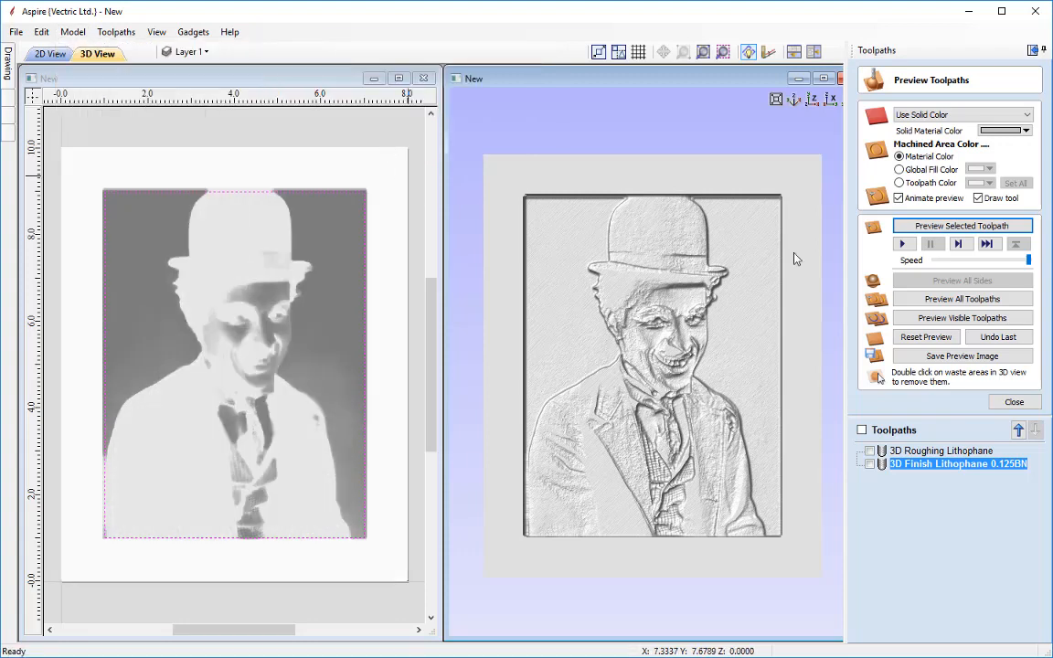
Close the preview and hide the Charlie_Chaplin component in the modeling components list
left_click(1010, 402)
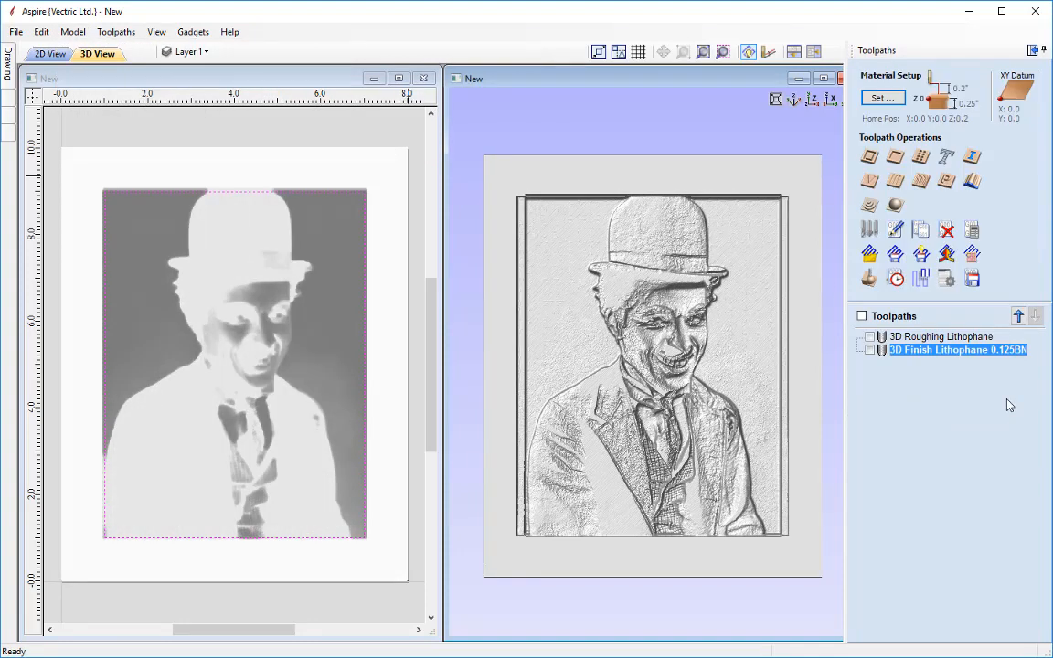
left_click(1032, 51)
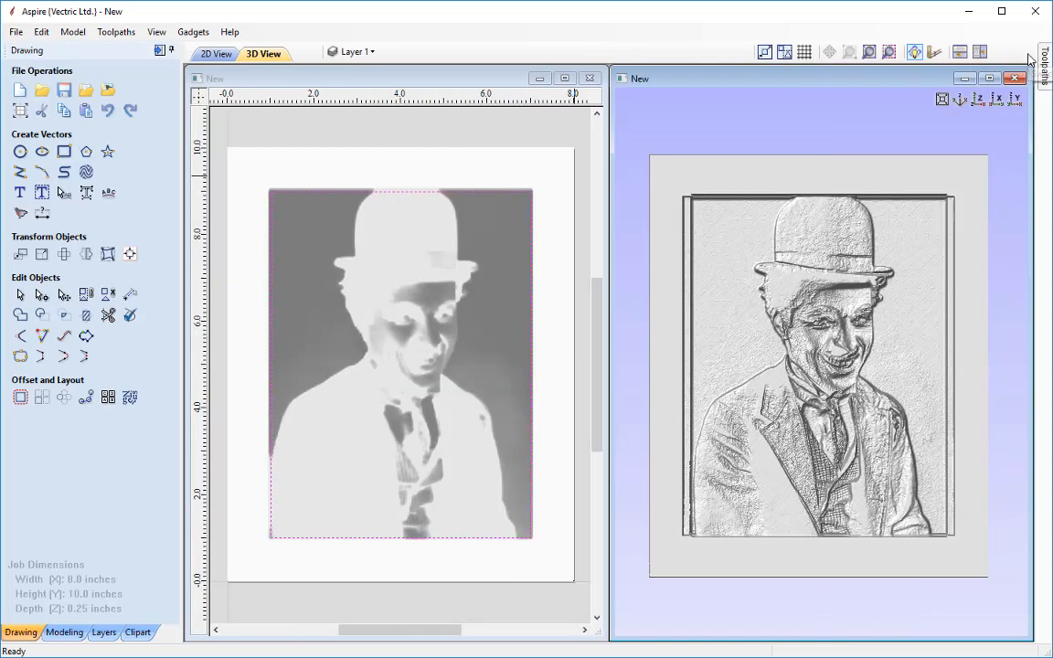
left_click(65, 633)
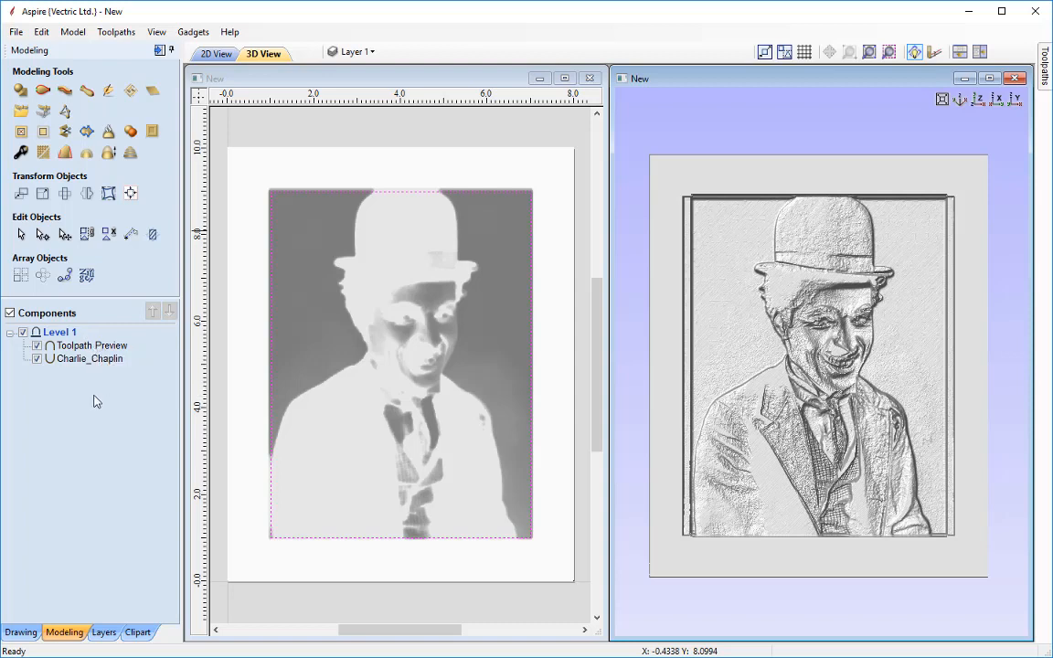
left_click(36, 359)
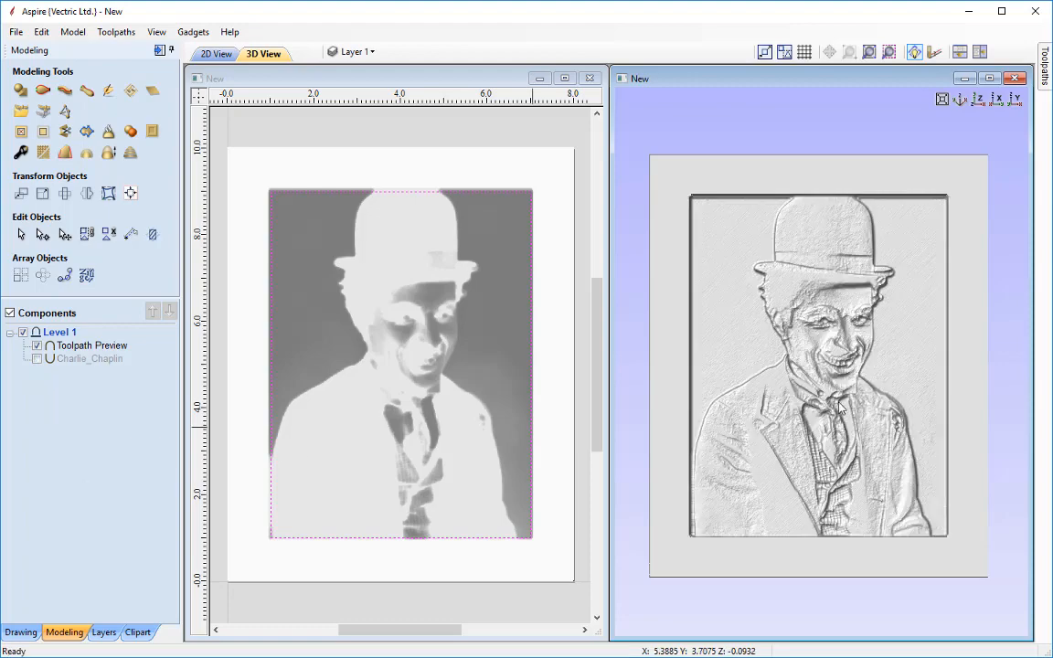
Examine the Toolpath Preview component from different angles in the 3D view
left_click_drag(841, 346, 798, 342)
scroll(798, 342, "up", 6)
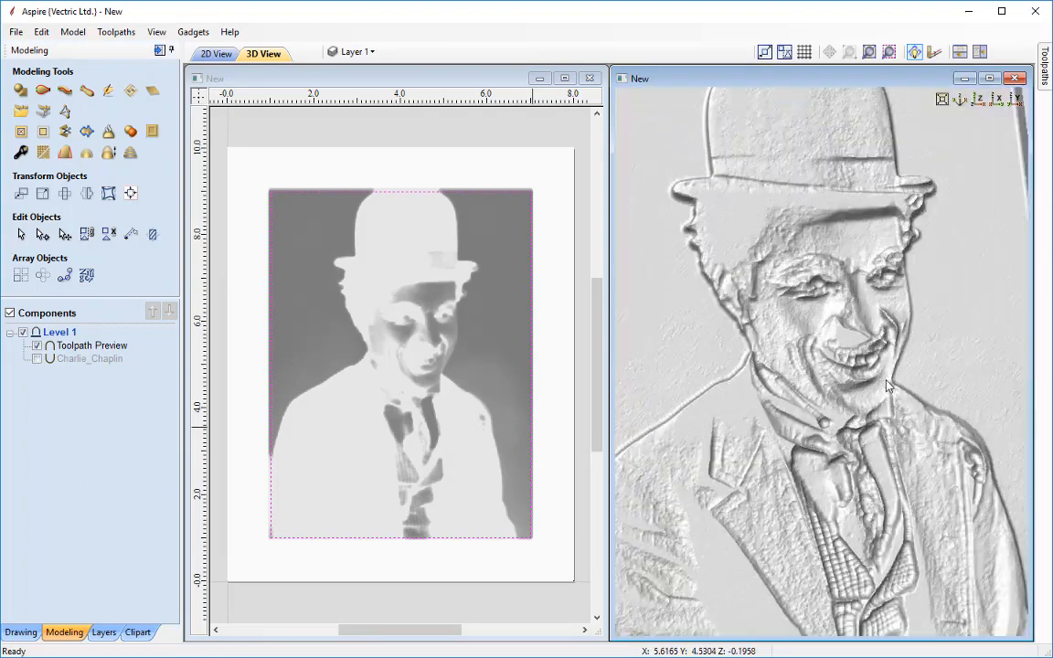
left_click_drag(737, 424, 877, 380)
key("1")
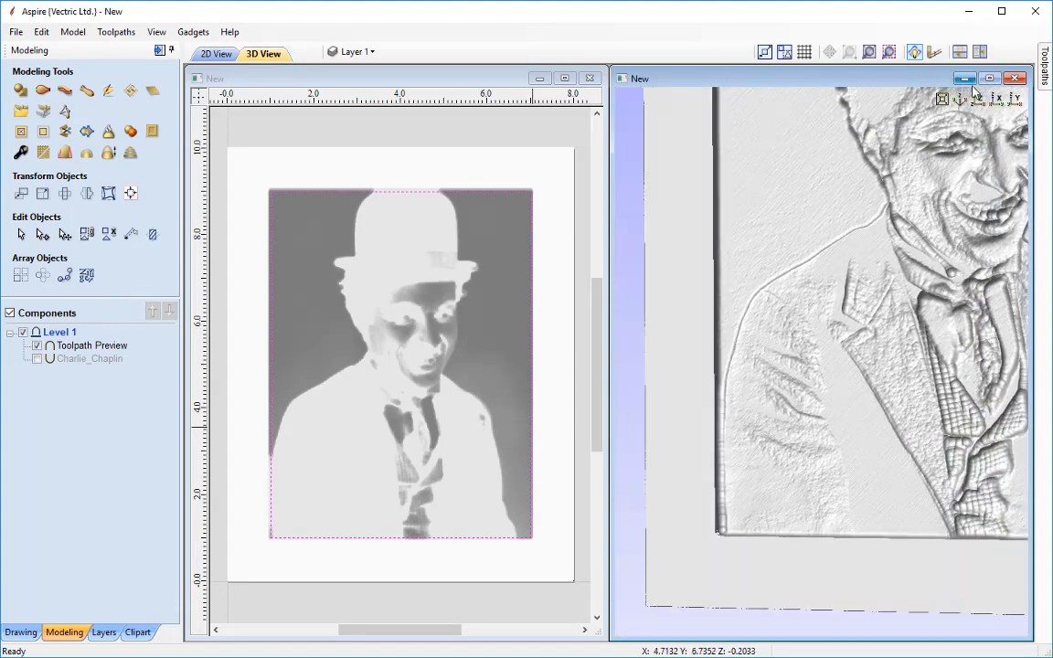
key("f")
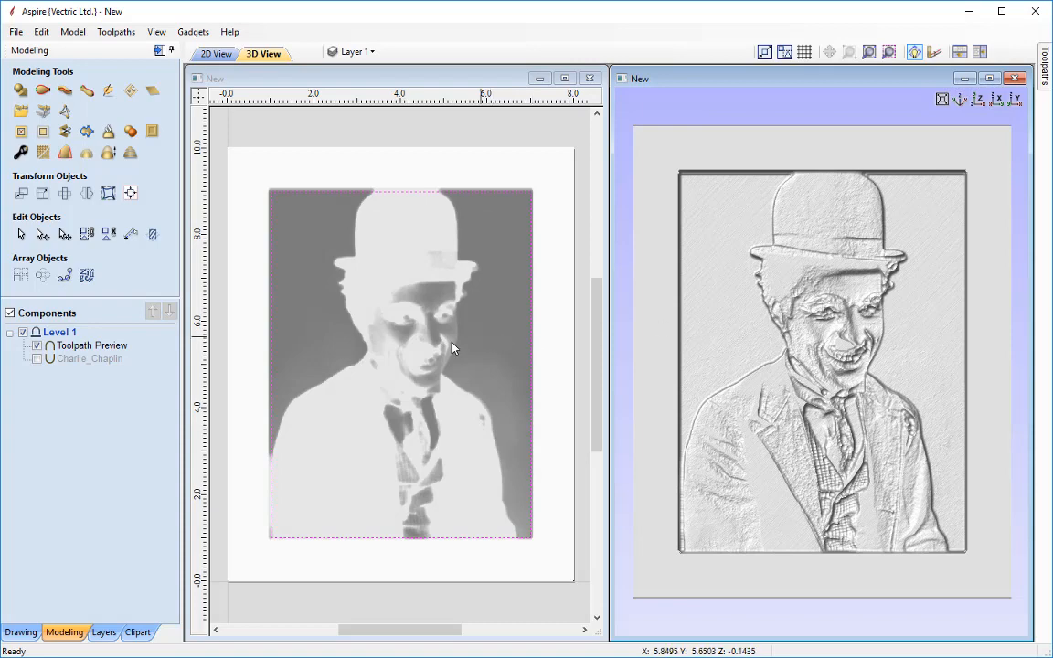
left_click(452, 348)
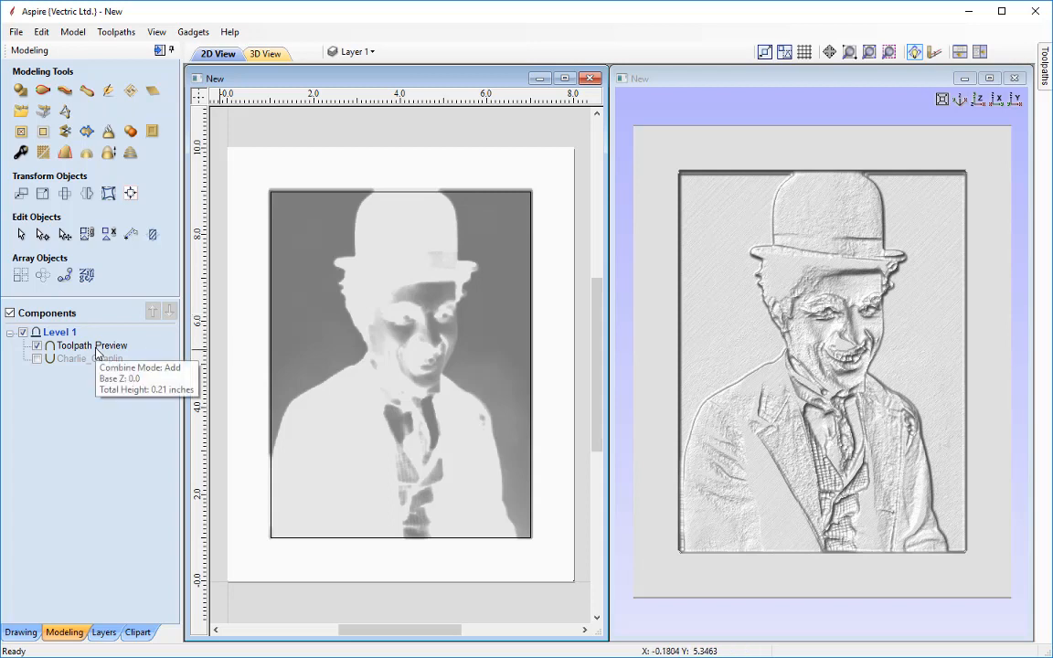
Set the Toolpath Preview component's combine mode to Subtract
right_click(96, 351)
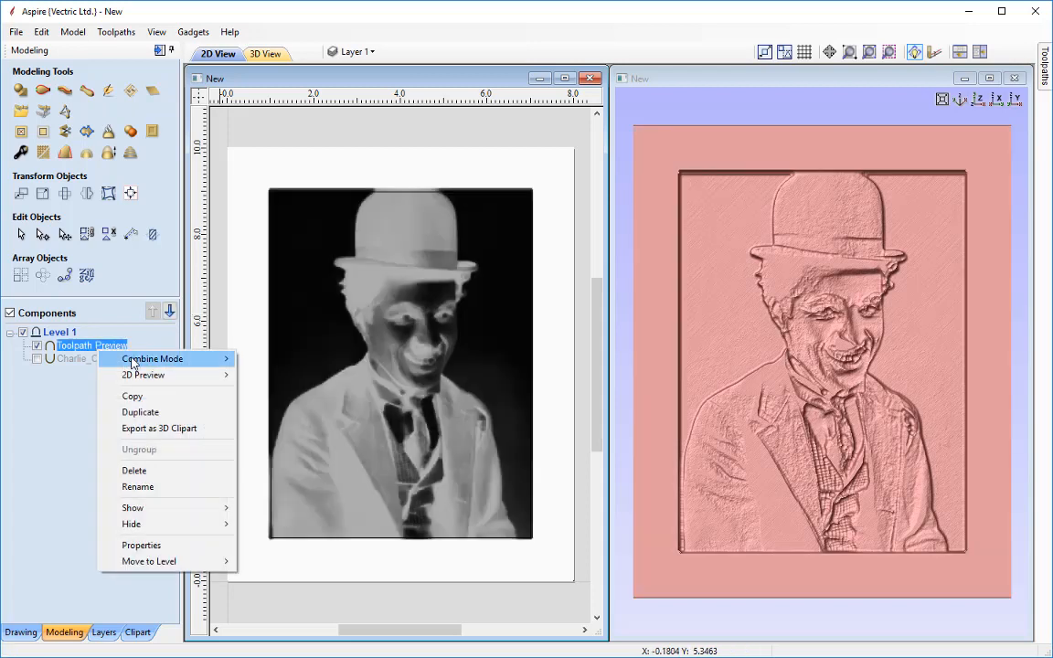
mouse_move(156, 359)
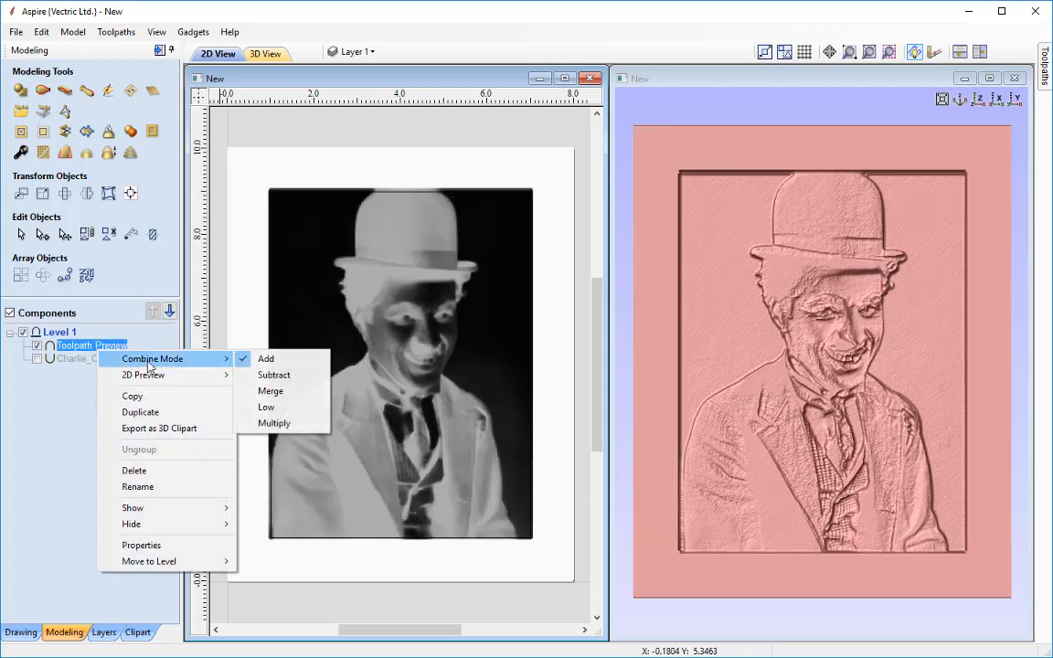
left_click(281, 377)
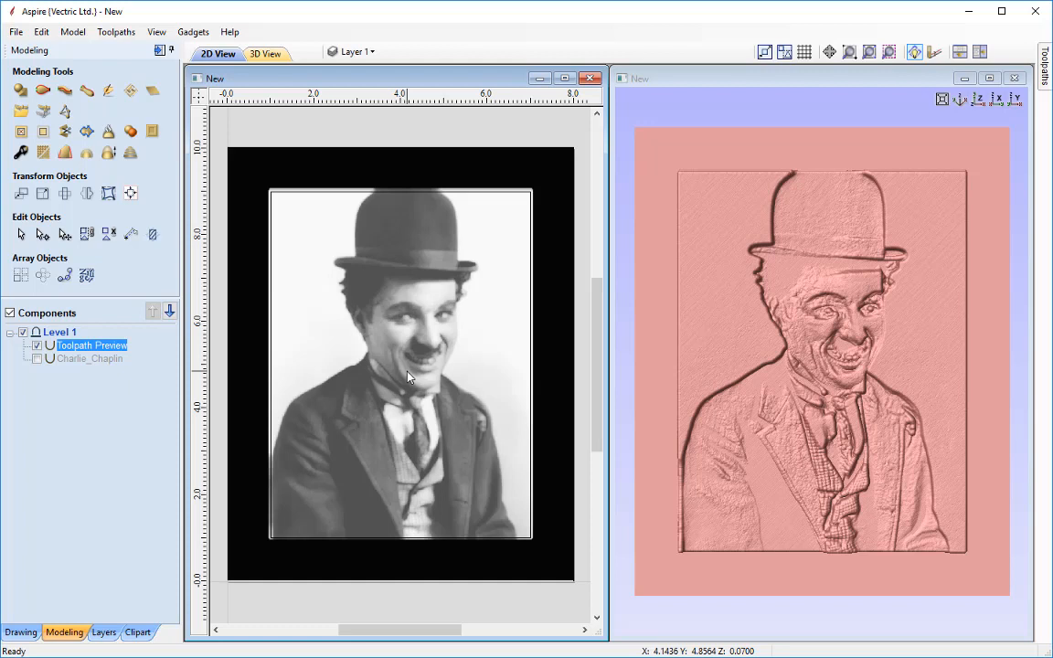
Zoom and pan around the 2D view to examine the subtracted preview's grayscale shading of the face and jacket
scroll(408, 377, "up", 3)
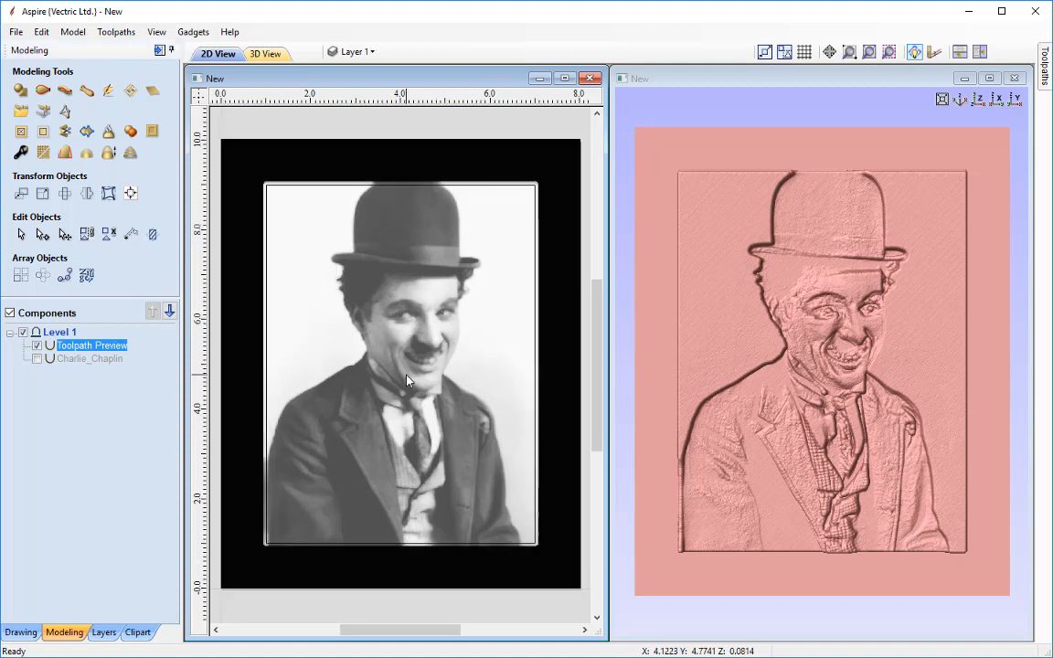
scroll(409, 382, "up", 1)
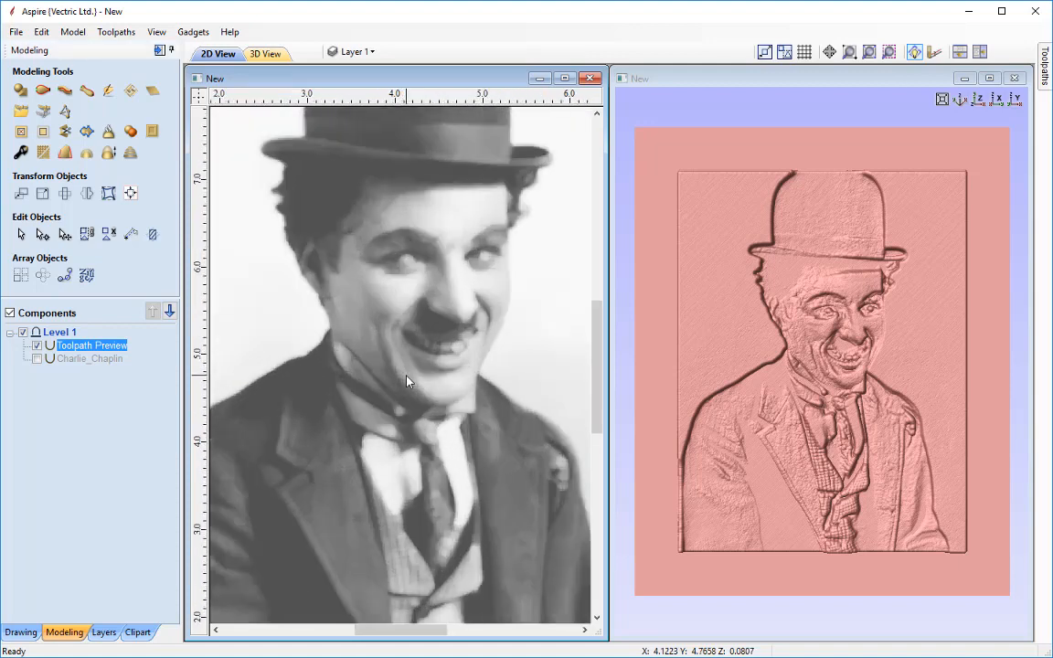
mouse_move(416, 349)
middle_mouse_down()
mouse_move(430, 427)
mouse_move(424, 520)
mouse_move(393, 465)
mouse_move(423, 381)
mouse_move(414, 364)
middle_mouse_up()
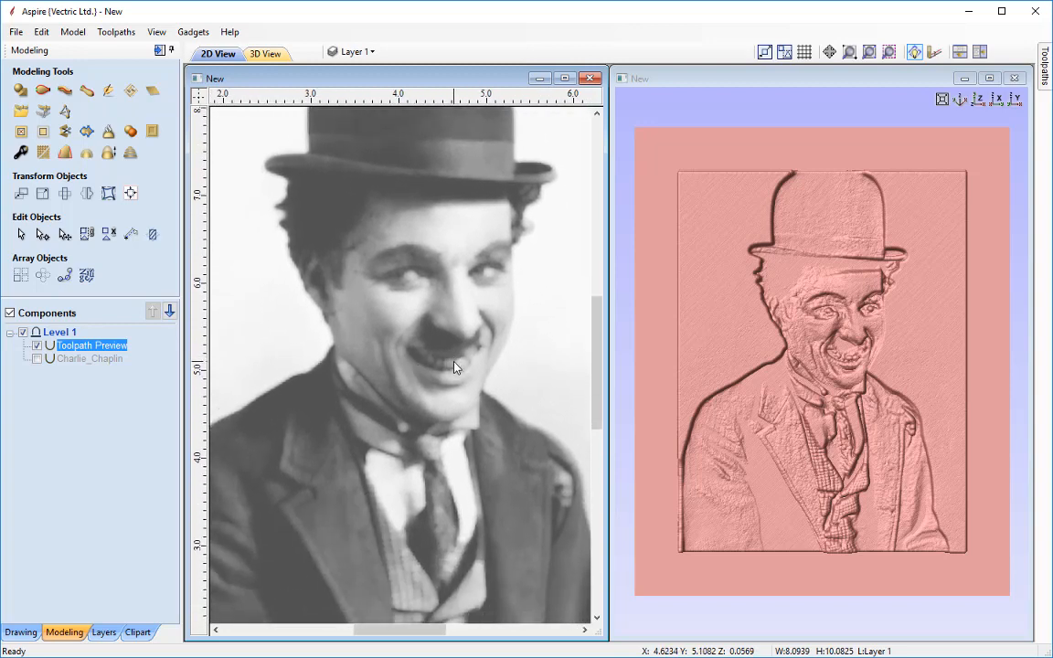
scroll(455, 367, "up", 1)
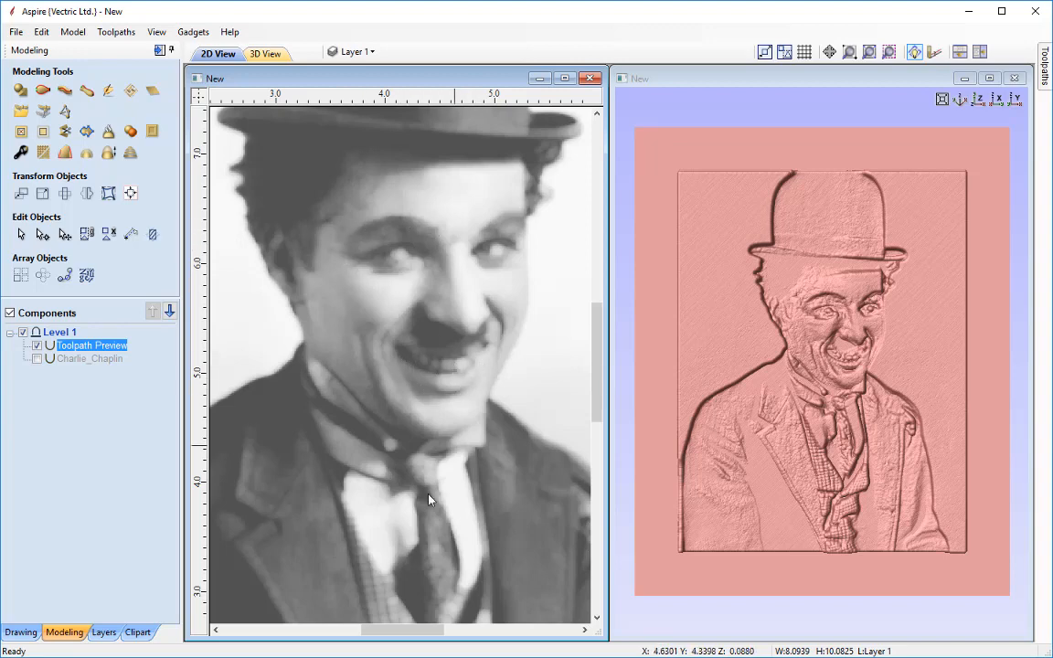
middle_click_drag(419, 546, 412, 294)
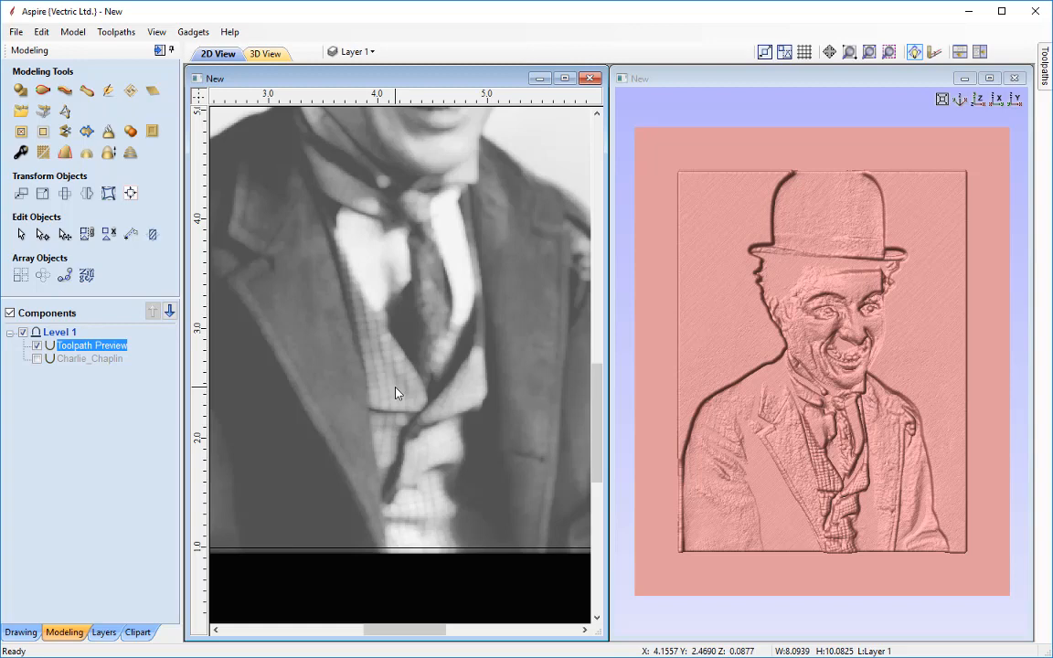
scroll(531, 316, "down", 1)
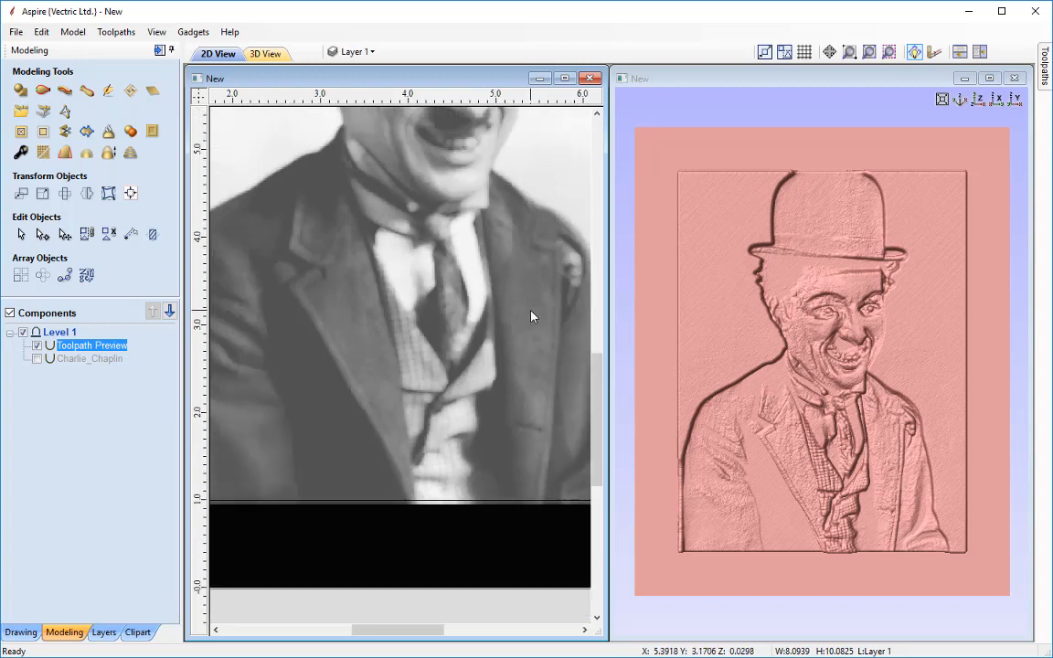
scroll(531, 316, "down", 2)
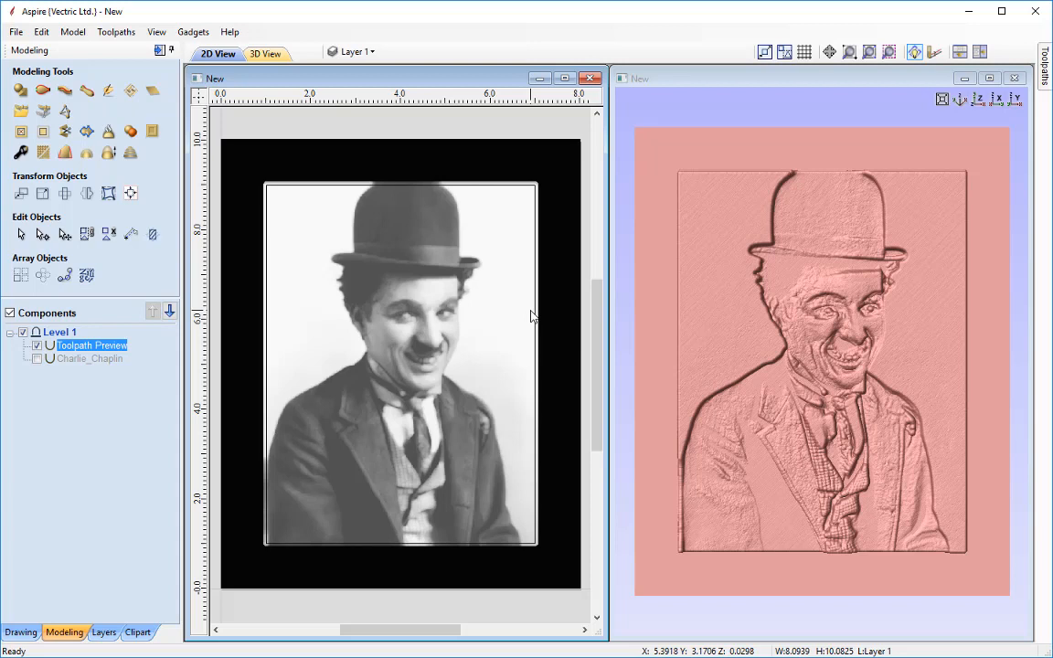
Hide the Toolpath Preview component and show the Charlie_Chaplin component instead
left_click(36, 345)
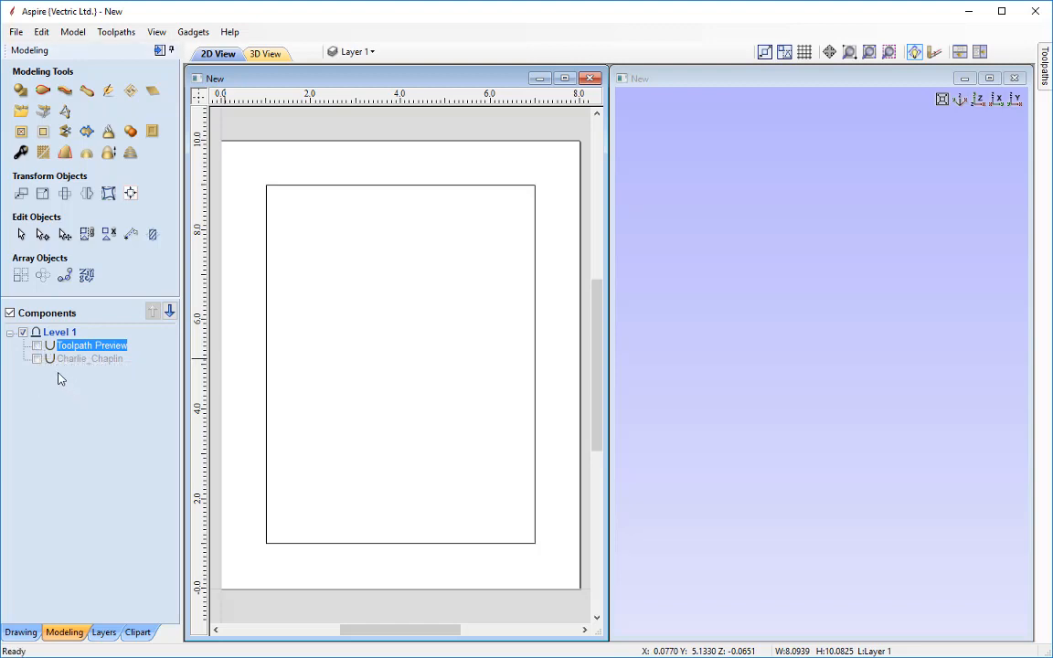
left_click(37, 359)
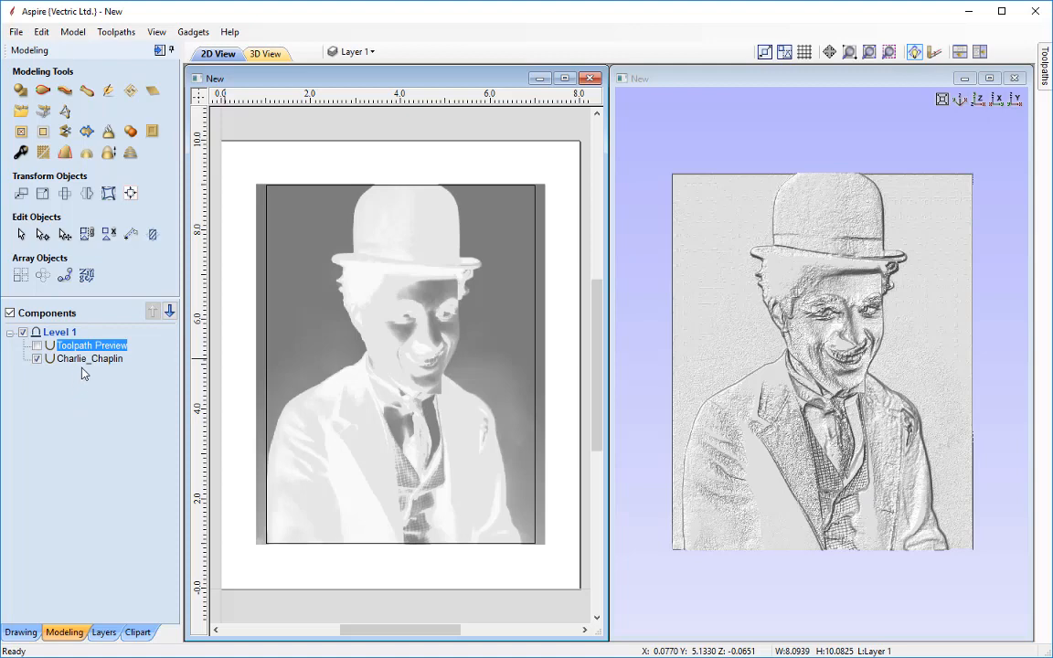
Duplicate the 3D Finish Lithophane 0.125BN toolpath in the toolpaths list
left_click(159, 51)
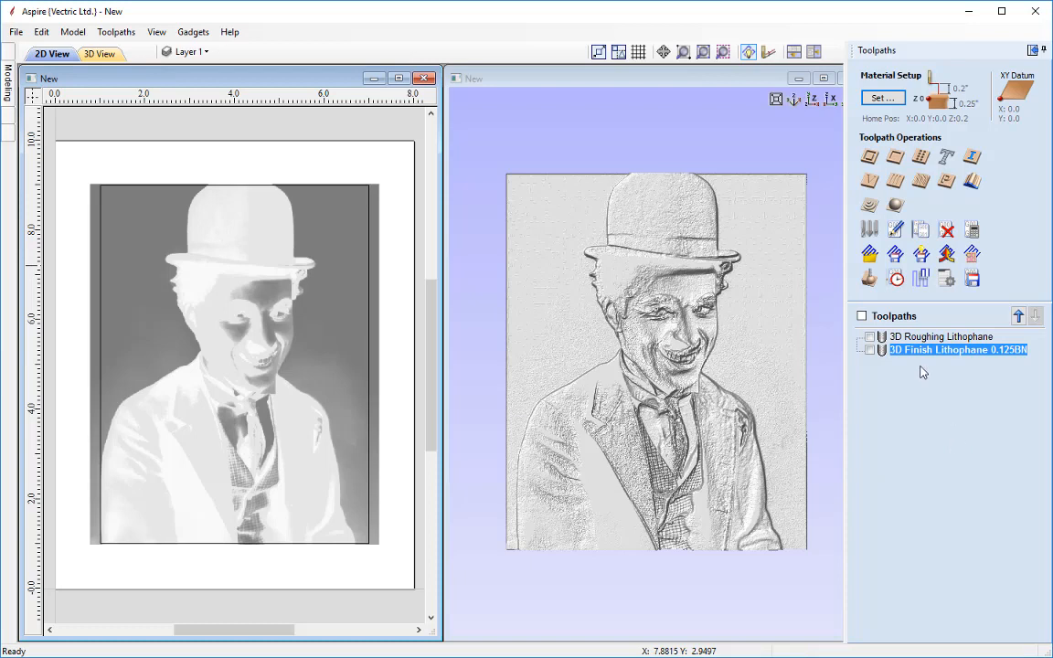
mouse_move(921, 358)
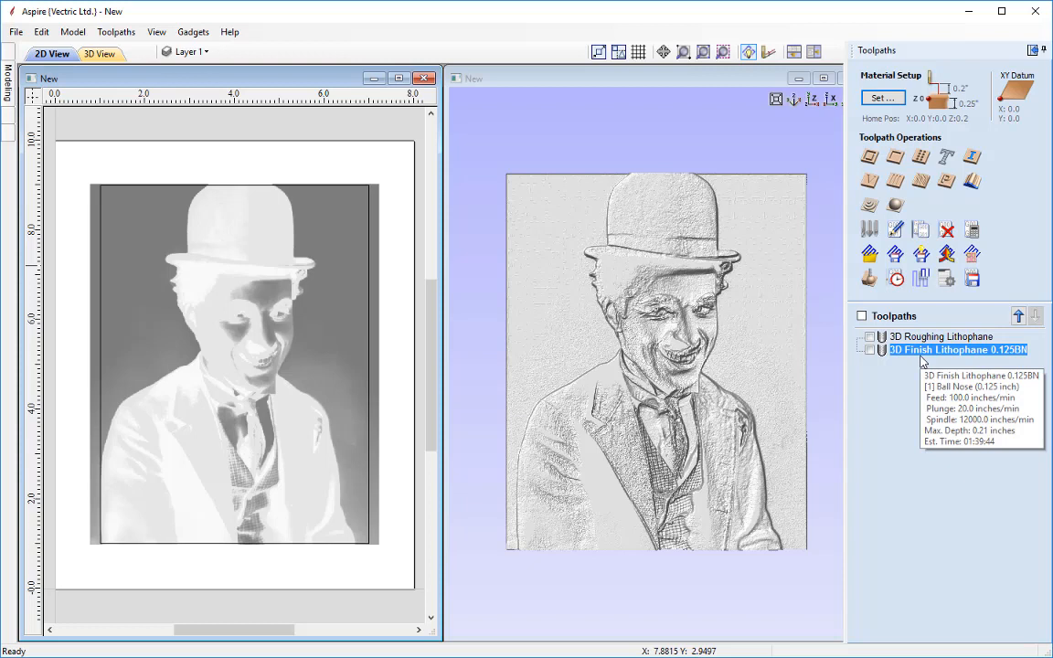
right_click(921, 358)
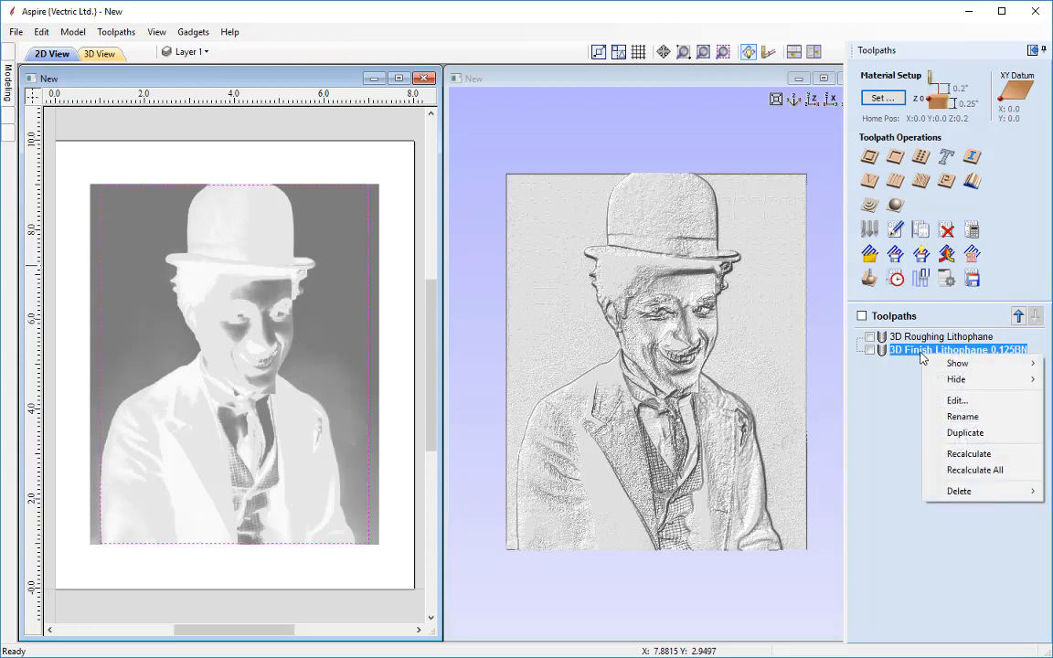
left_click(966, 432)
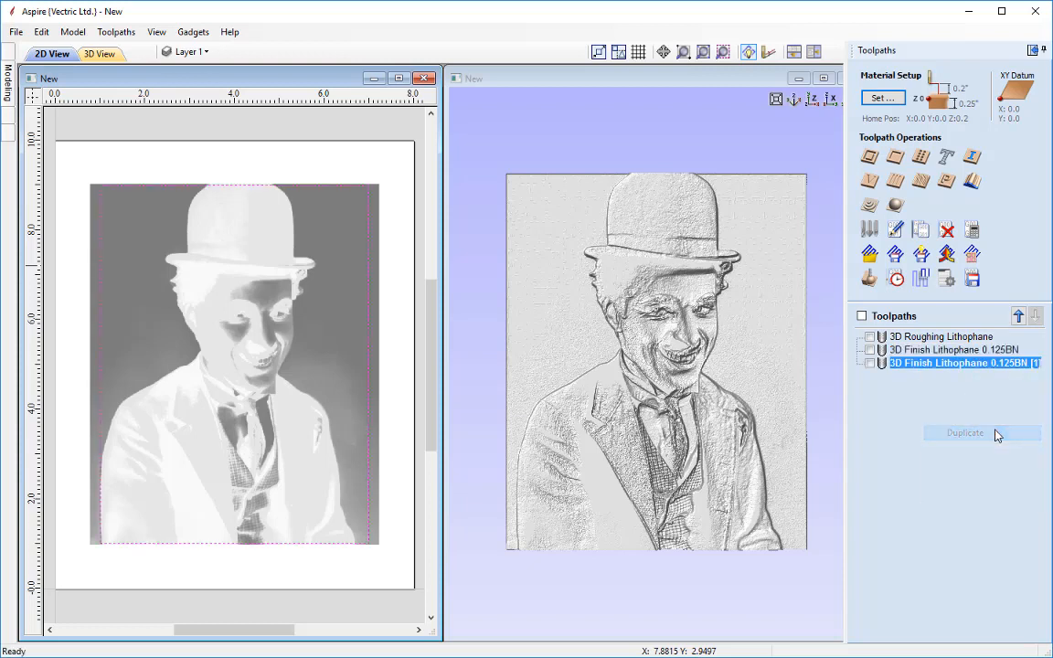
Edit the duplicated finishing toolpath and switch its tool to the Ball Nose (0.0625 inch)
double_click(941, 366)
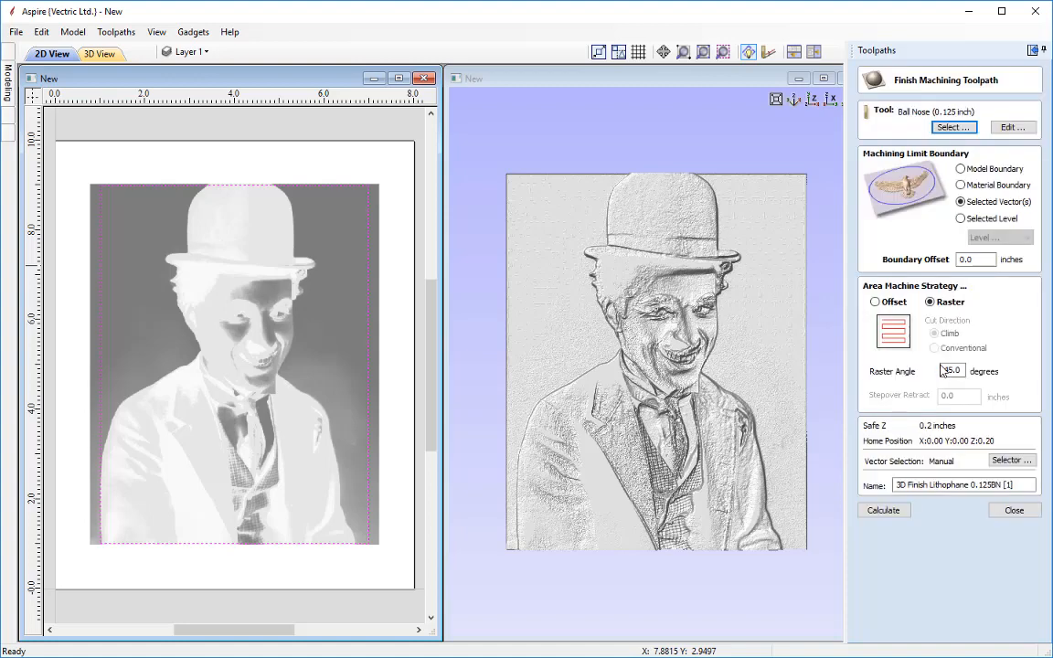
left_click(955, 130)
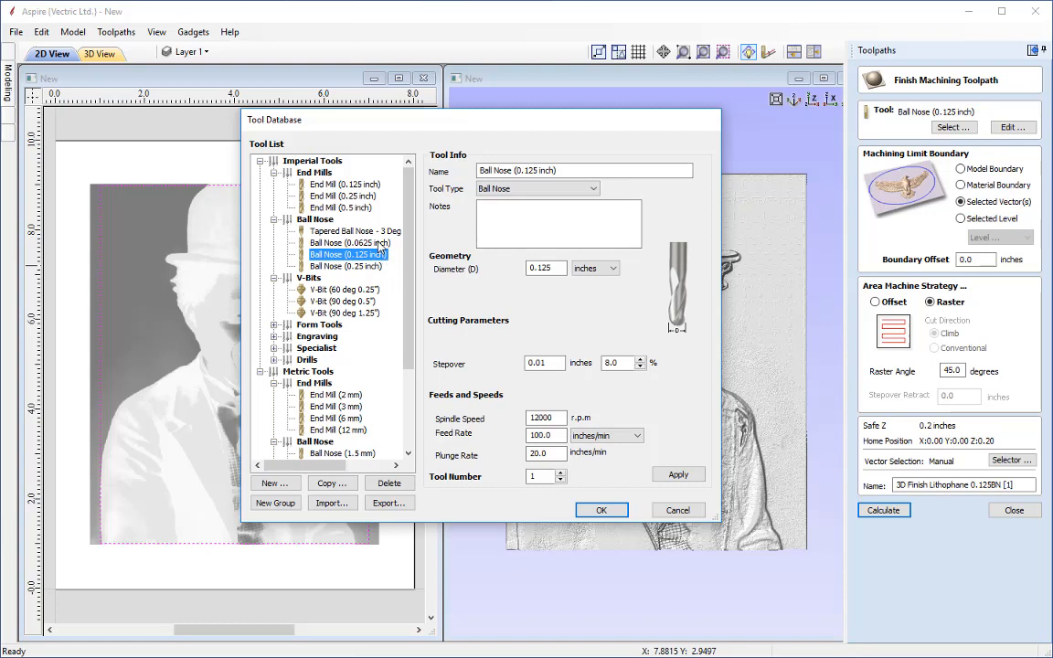
left_click(346, 242)
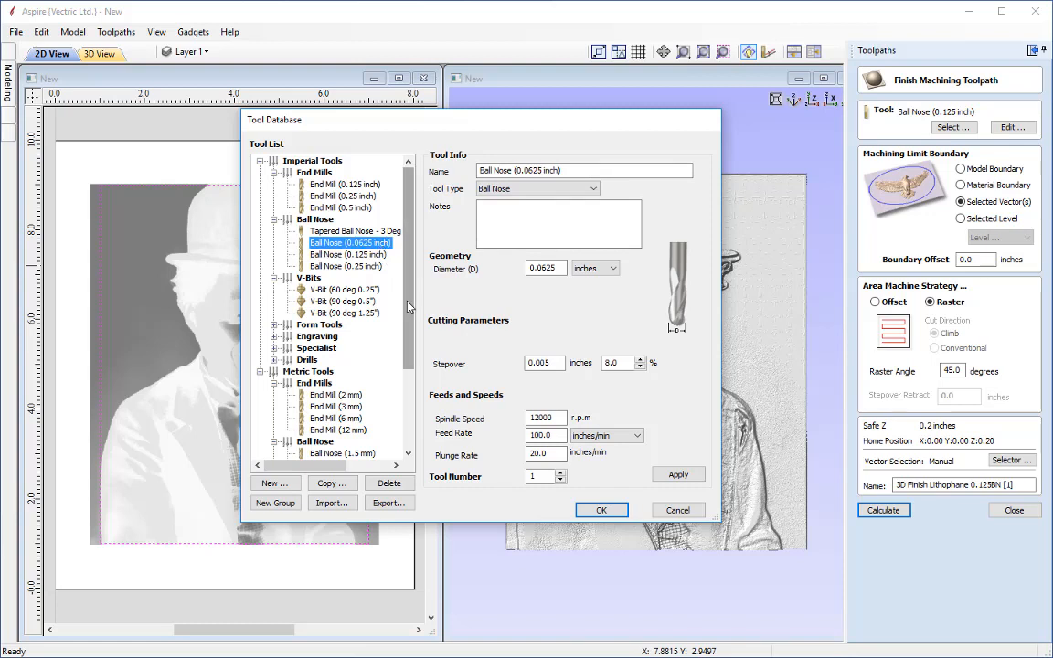
left_click(329, 254)
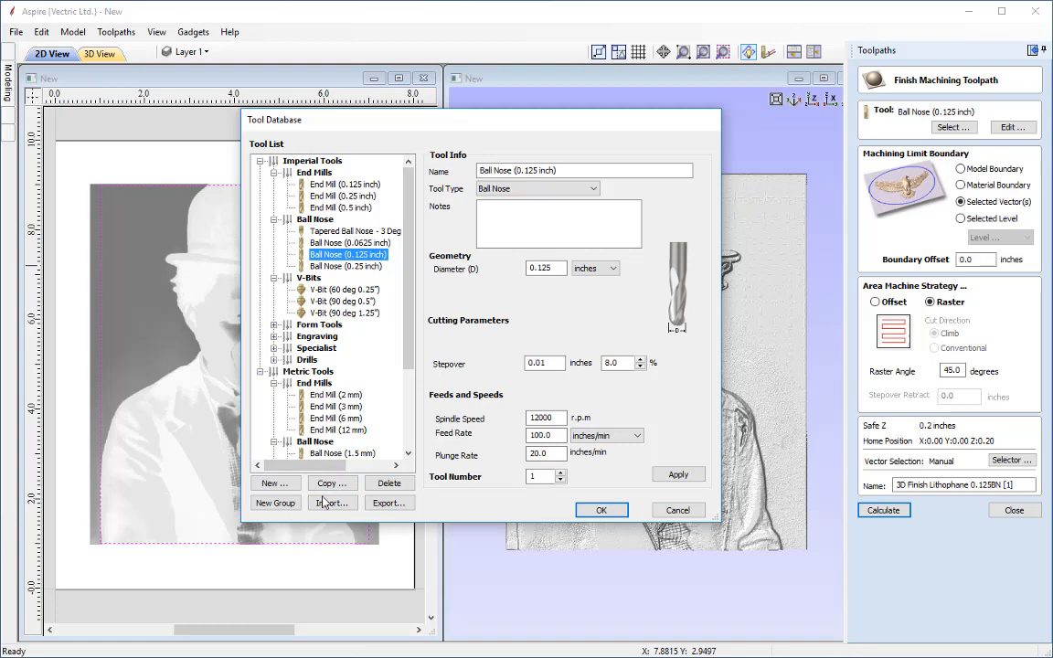
left_click(348, 242)
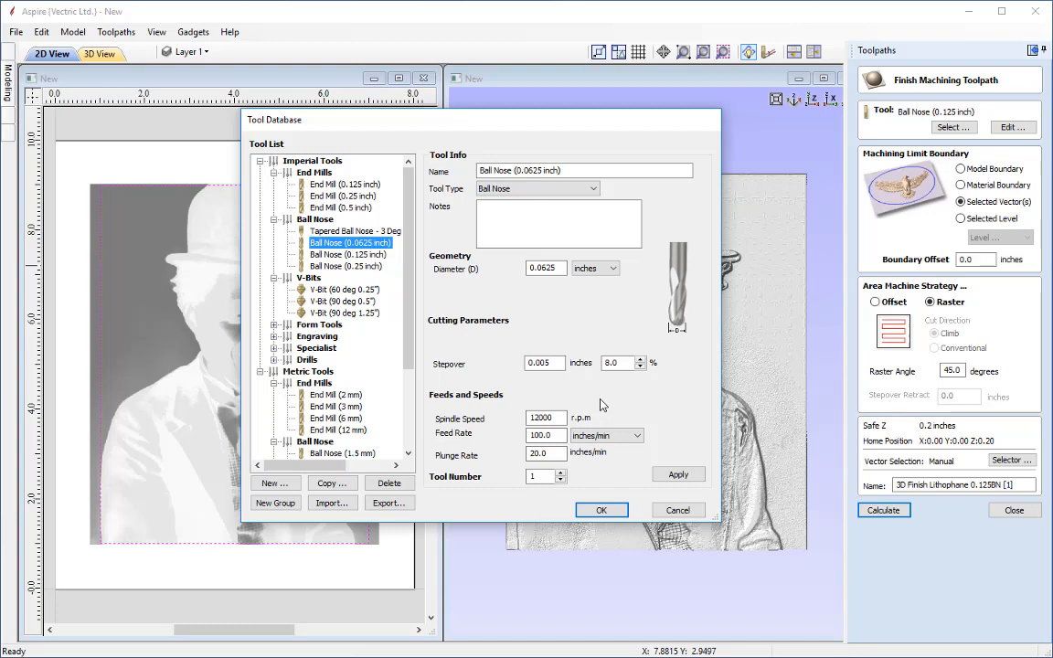
left_click(602, 512)
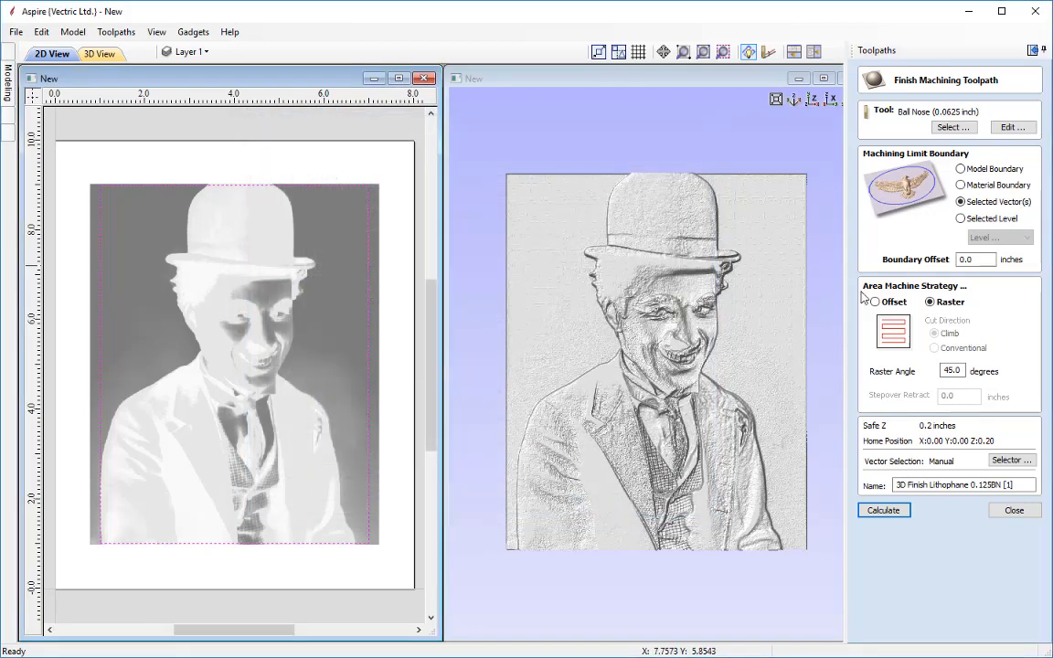
Rename the toolpath to 3D Finish Lithophane 0.0625BN and calculate it
left_click(1014, 486)
key("BackSpace")
key("BackSpace")
key("BackSpace")
key("BackSpace")
key("BackSpace")
key("BackSpace")
key("BackSpace")
key("BackSpace")
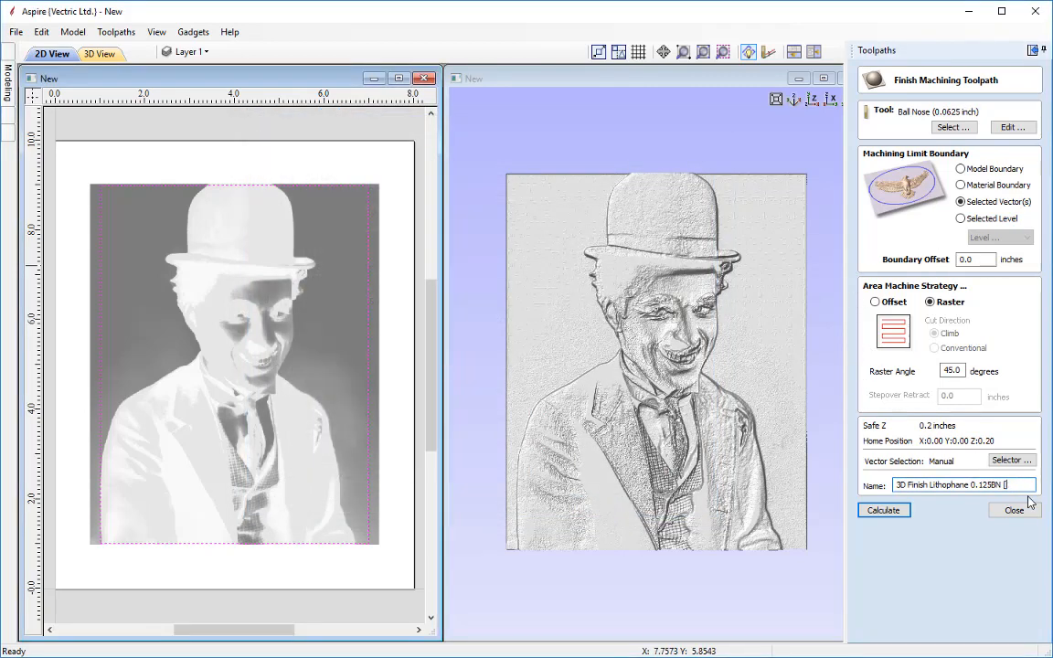
key("BackSpace")
type("0625BN")
left_click(878, 510)
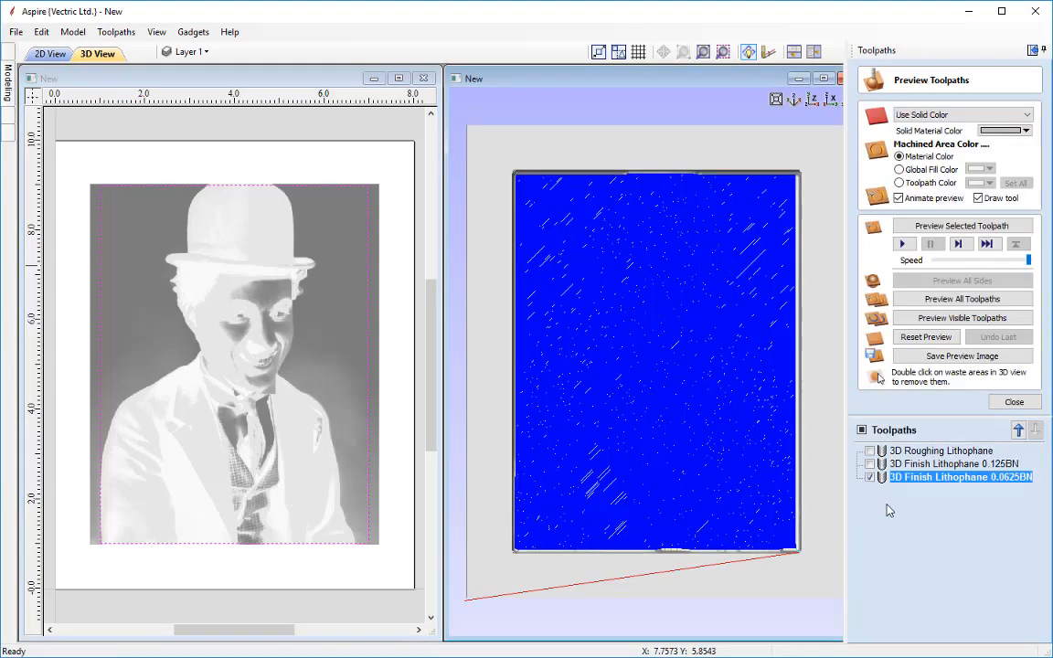
Preview the 3D Finish Lithophane 0.0625BN toolpath on its own
left_click(869, 477)
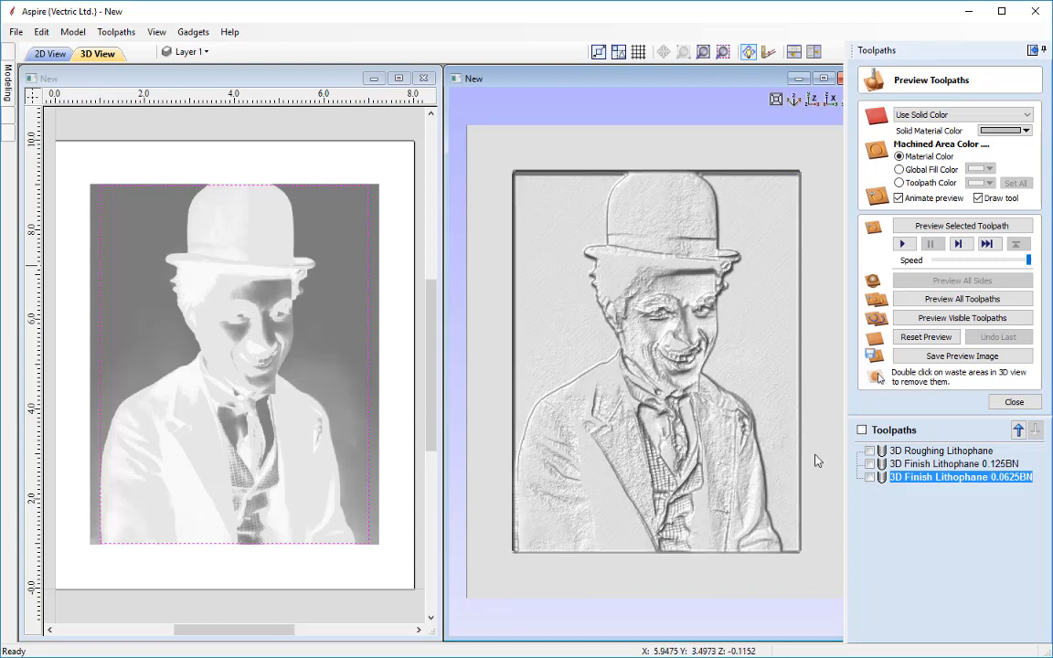
left_click(870, 476)
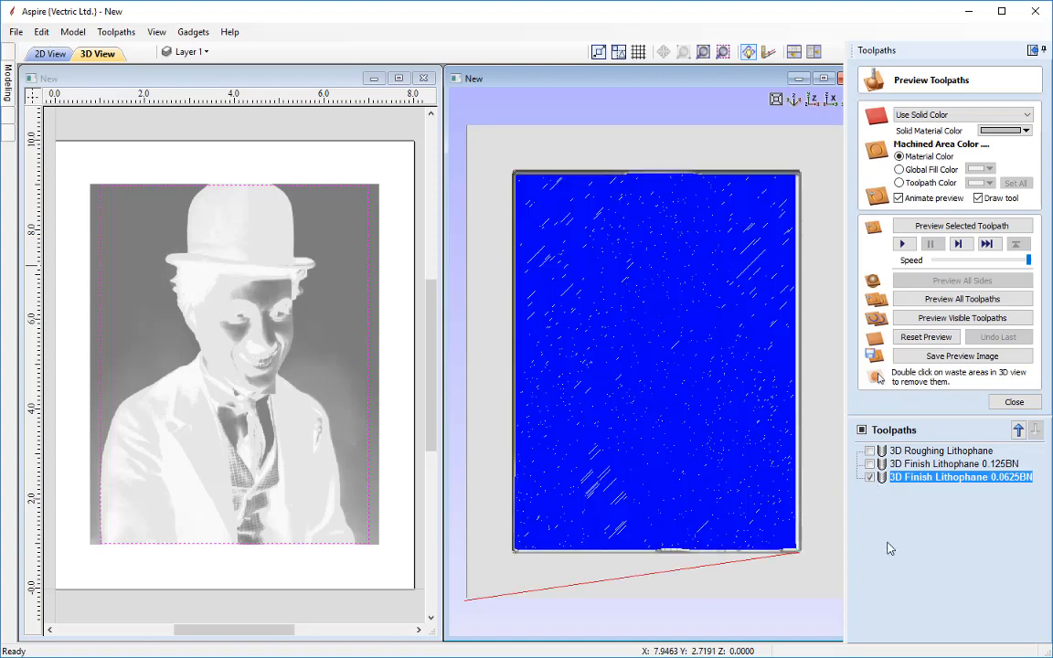
left_click(969, 226)
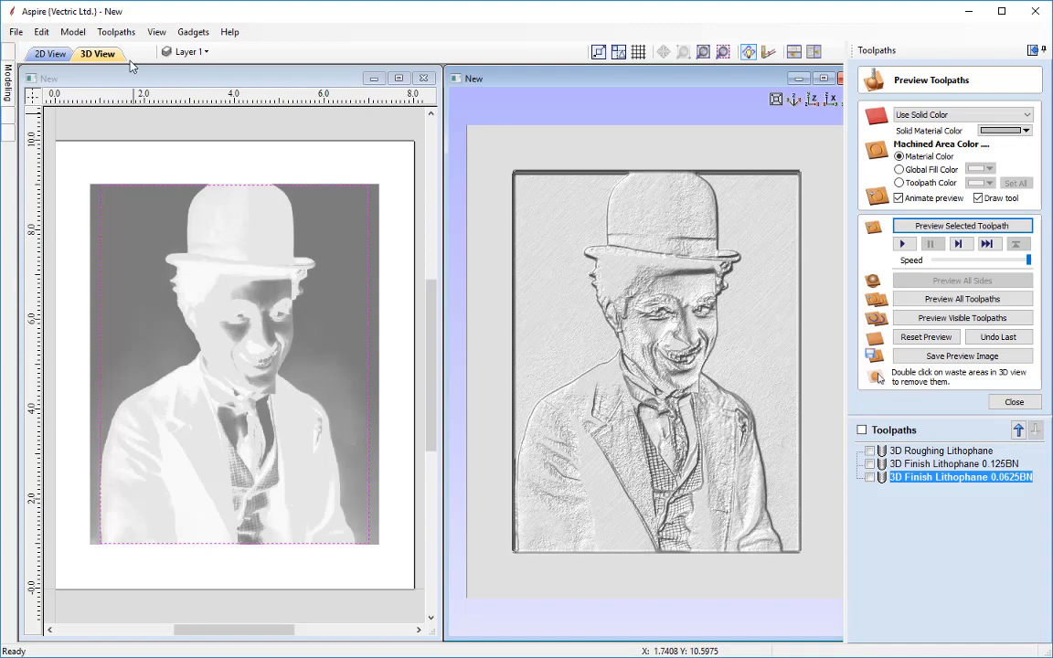
Create a component from the current toolpath preview
left_click(72, 32)
mouse_move(139, 64)
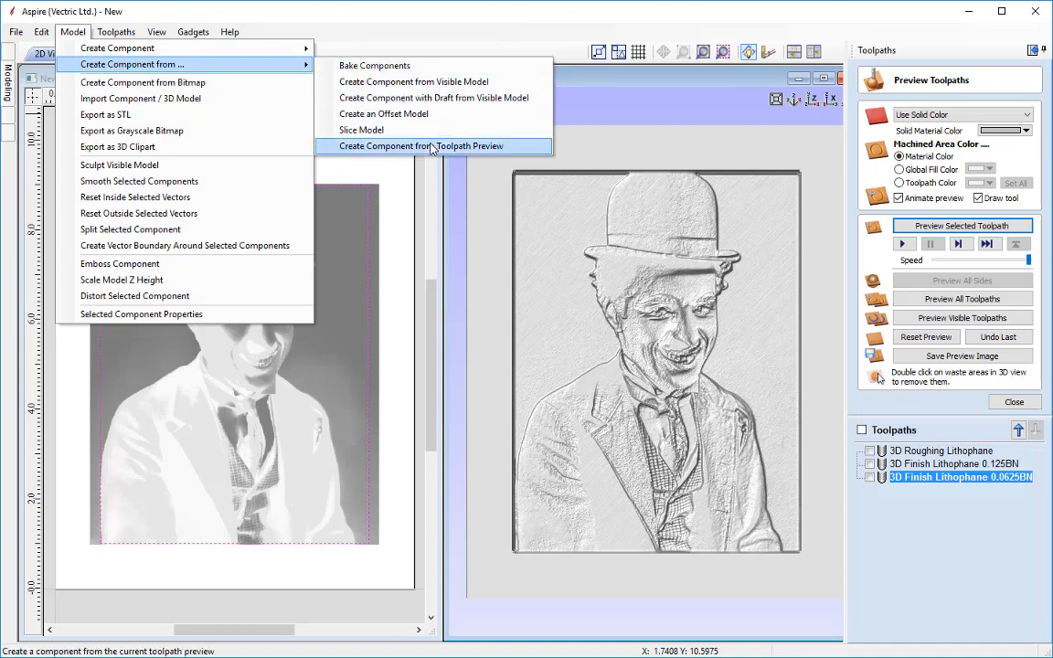
left_click(433, 148)
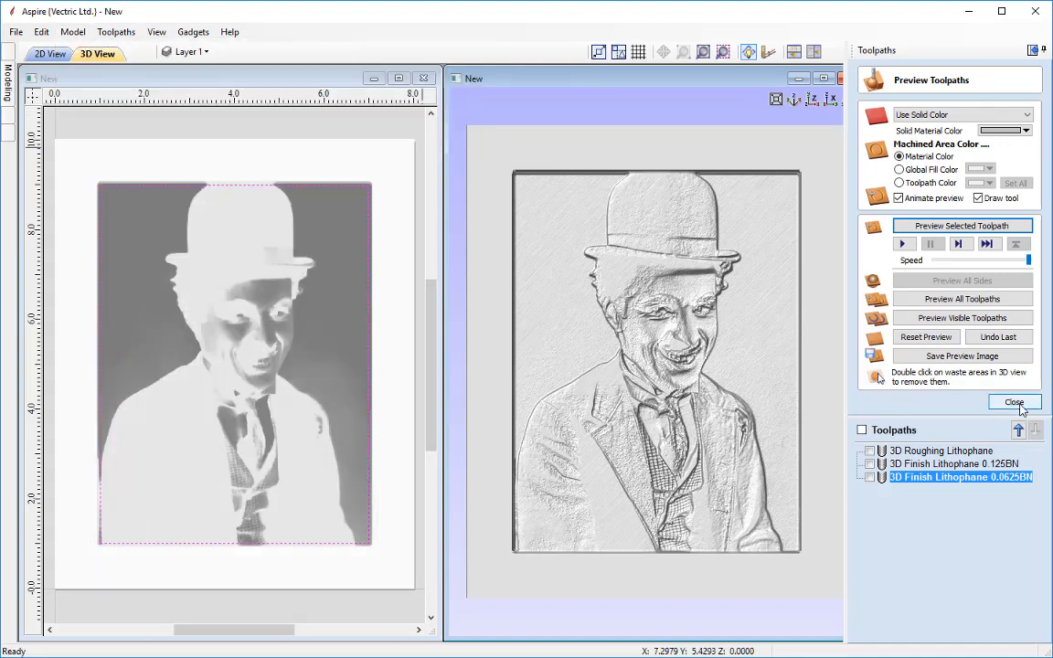
Close the preview and hide the Charlie_Chaplin component, selecting the new Toolpath Preview component
left_click(1015, 403)
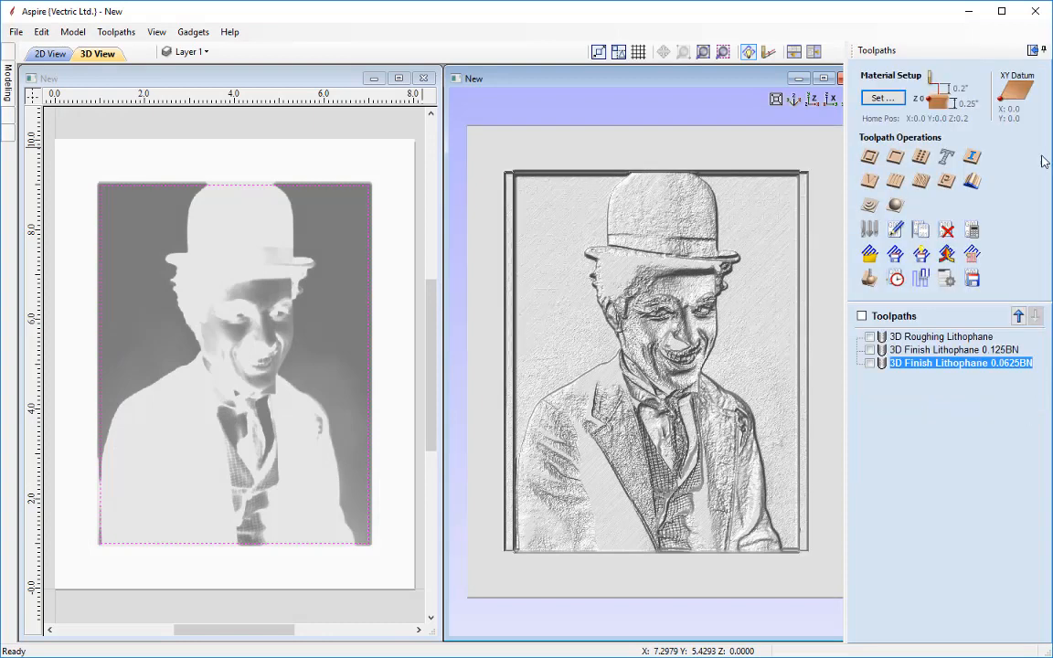
left_click(1032, 51)
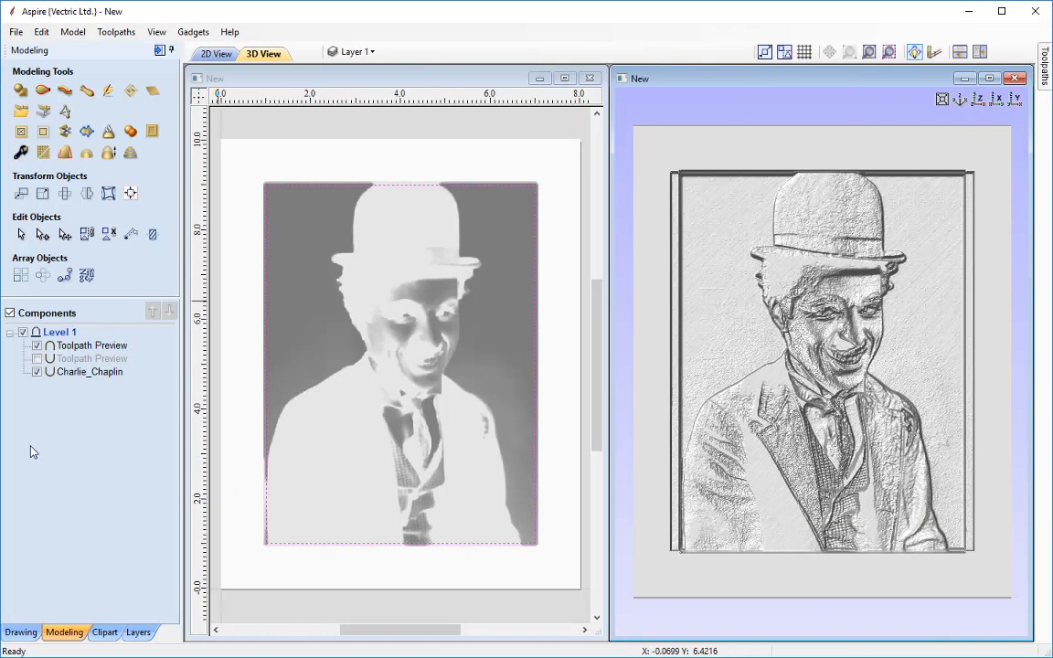
left_click(37, 372)
left_click(93, 346)
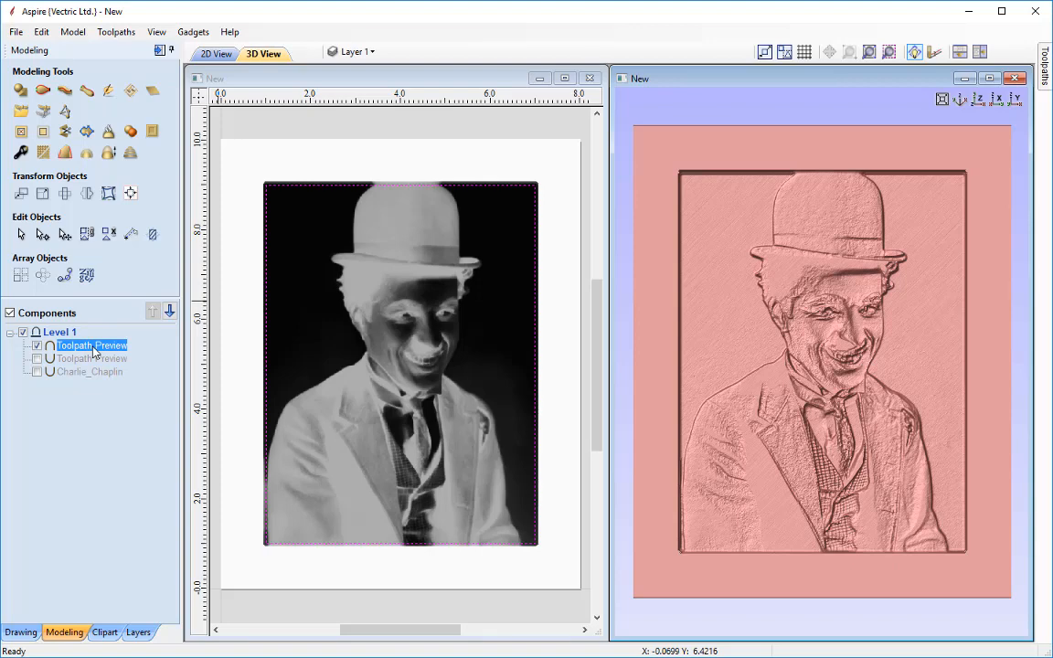
Set the new Toolpath Preview component's combine mode to Subtract and zoom in on the face in the 2D view
right_click(94, 350)
mouse_move(172, 356)
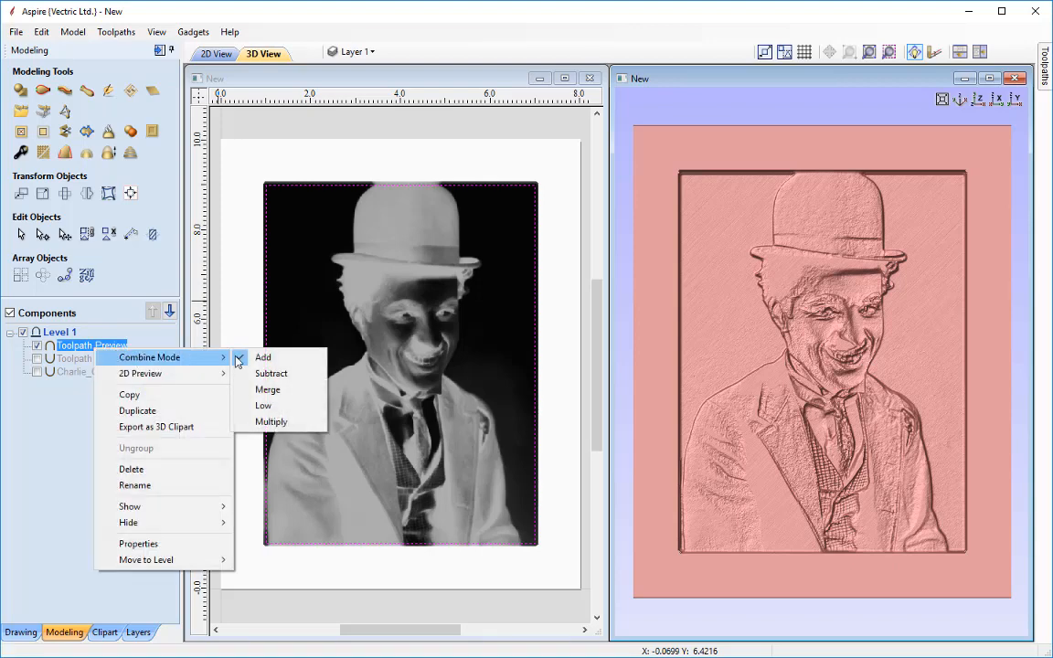
left_click(269, 374)
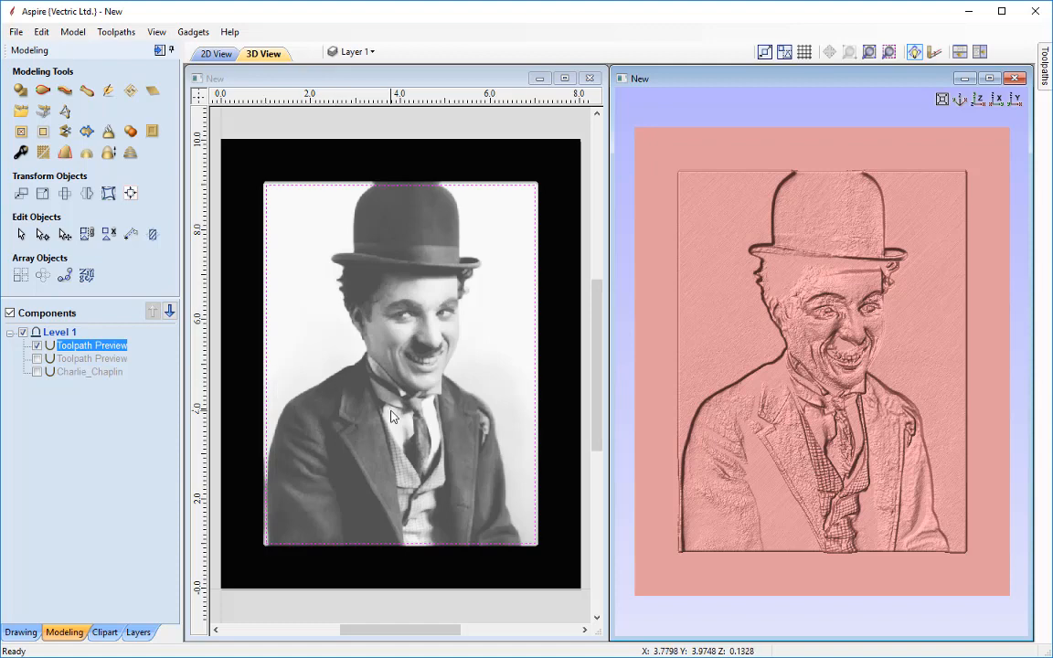
scroll(362, 364, "up", 5)
middle_click_drag(432, 356, 404, 458)
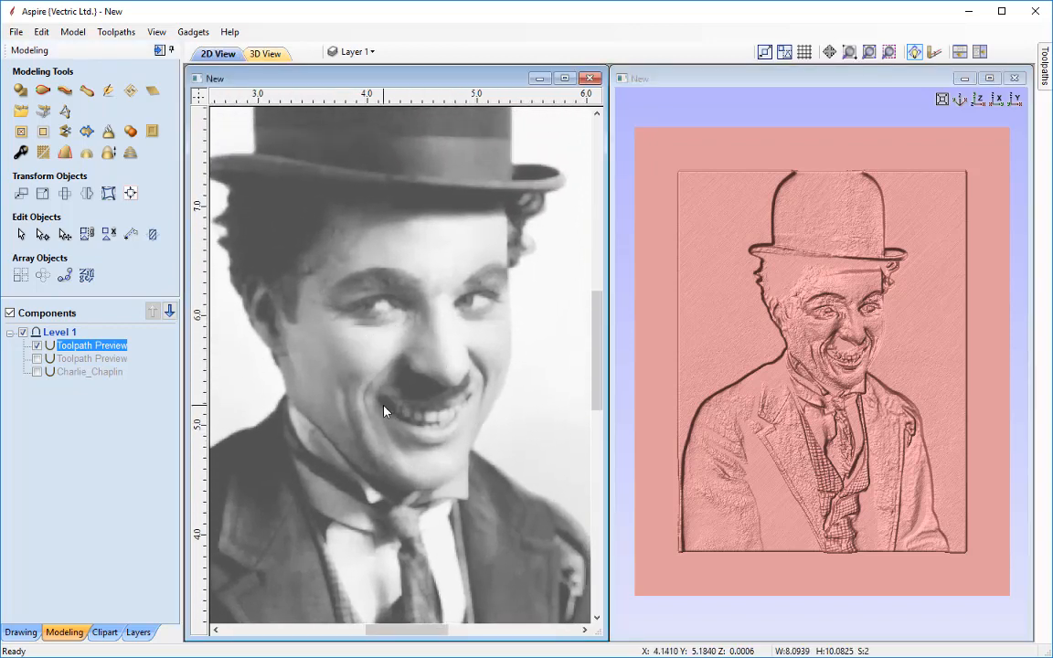
Pan and zoom across the Charlie Chaplin photo in the 2D view to examine it
middle_click_drag(408, 520, 404, 350)
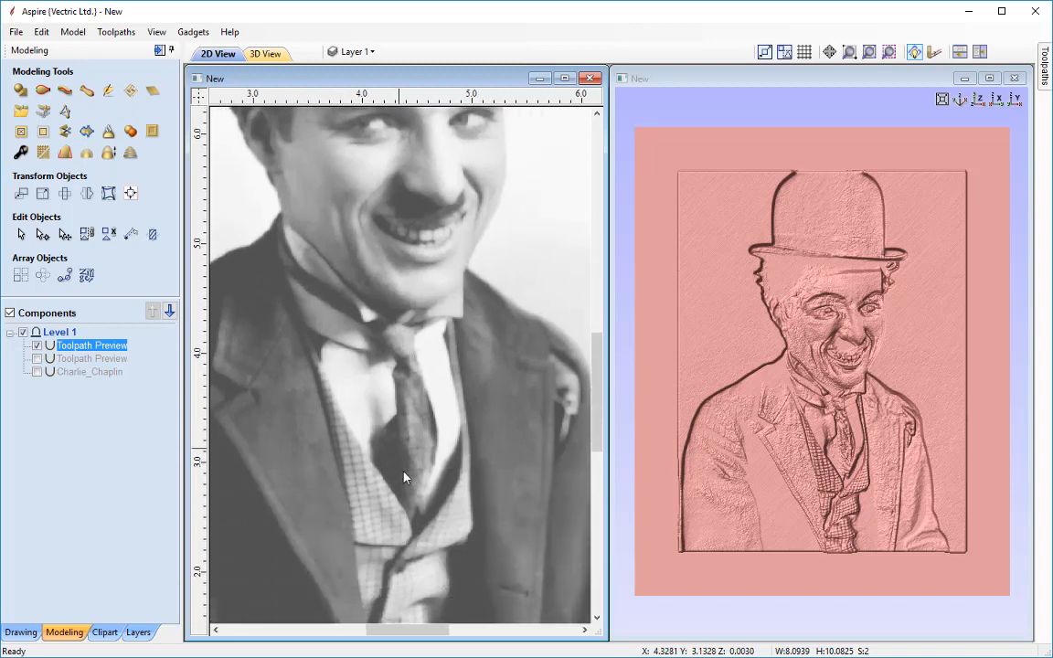
middle_click_drag(407, 477, 407, 376)
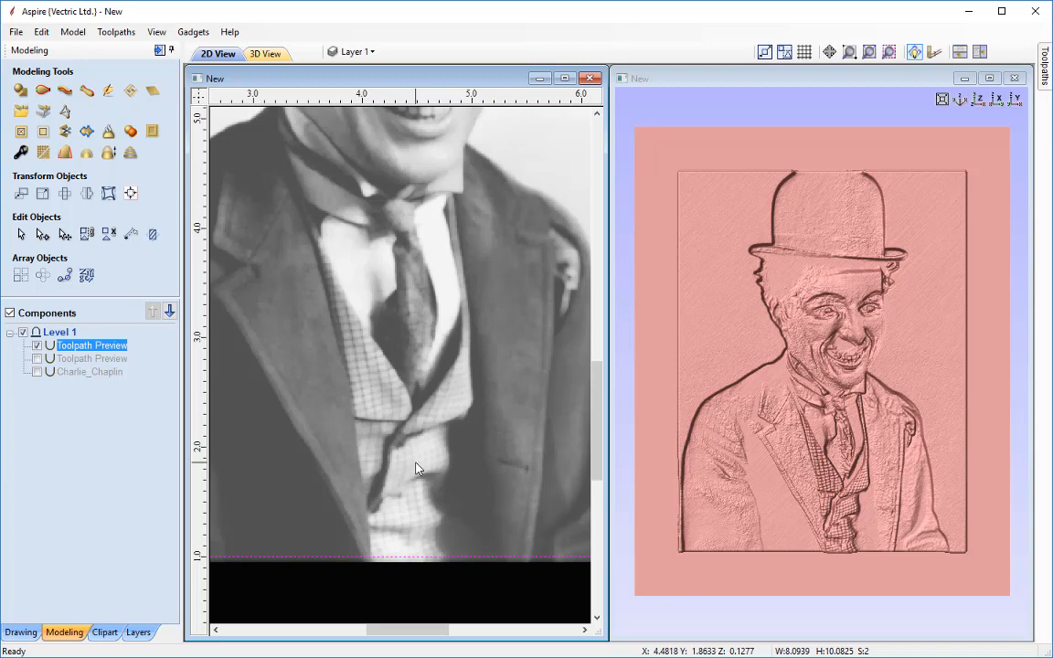
scroll(416, 469, "down", 3)
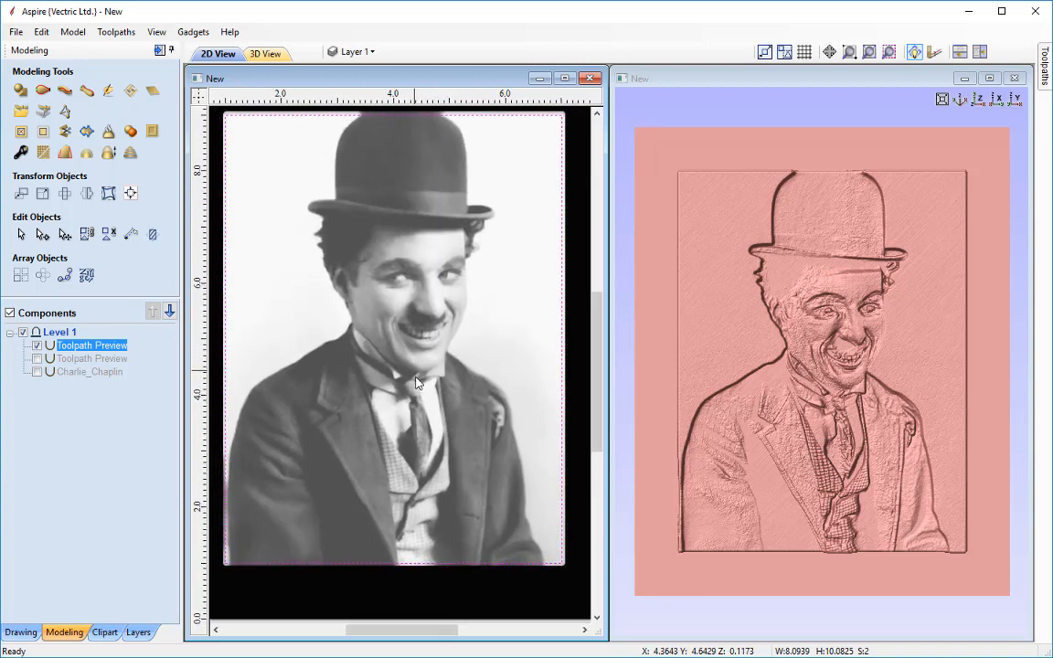
middle_click_drag(416, 377, 418, 381)
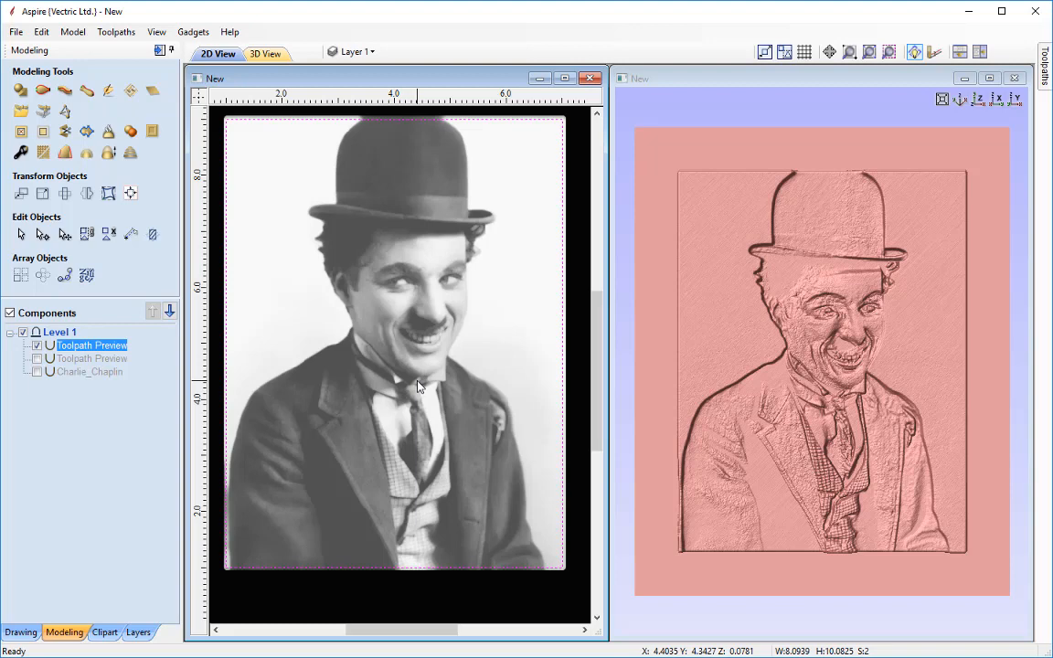
Open the Save Toolpaths form and make the 3D Roughing Lithophane toolpath visible
key("F3")
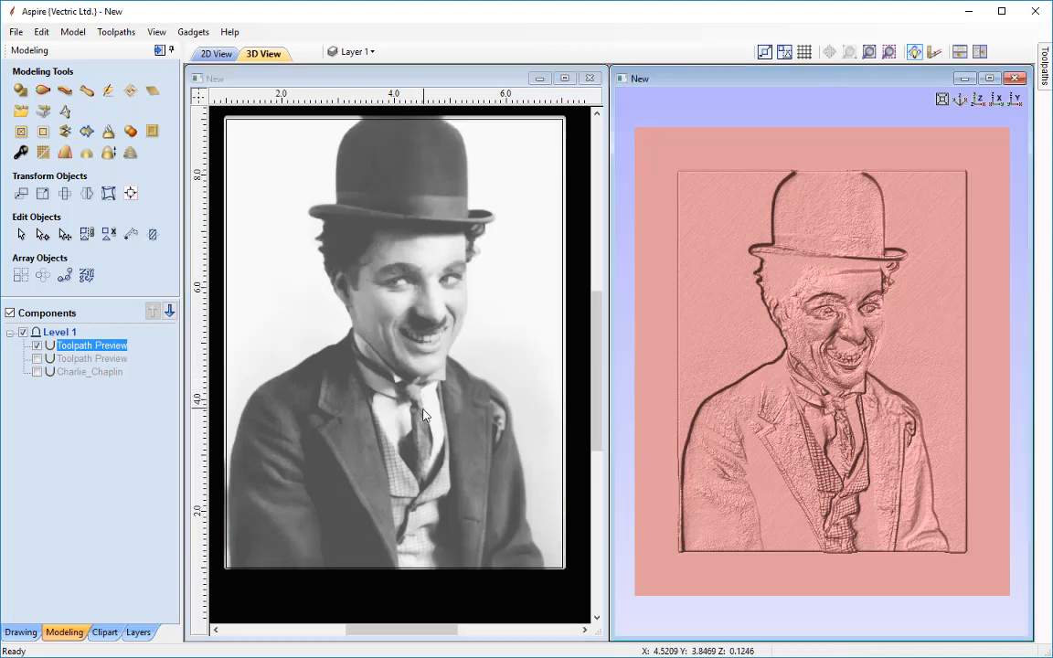
key("F12")
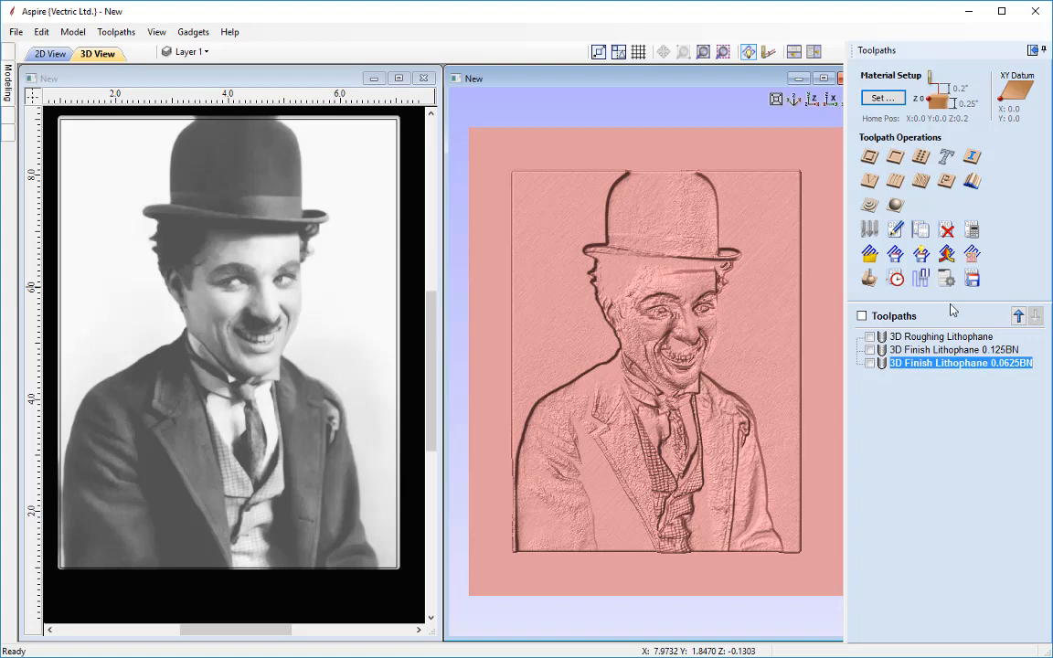
left_click(973, 283)
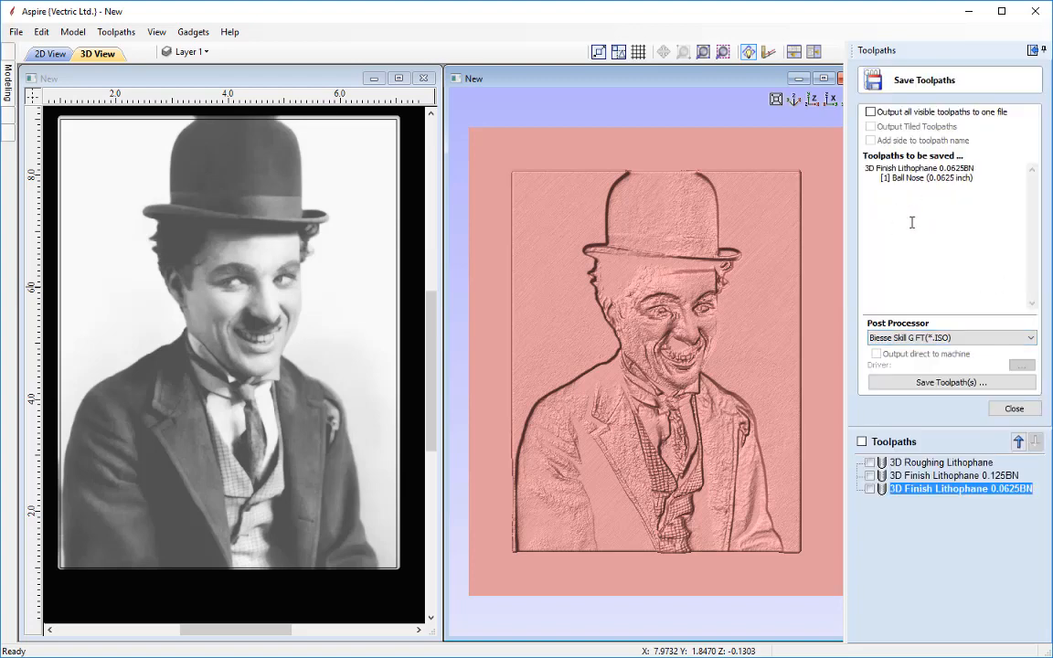
left_click(869, 463)
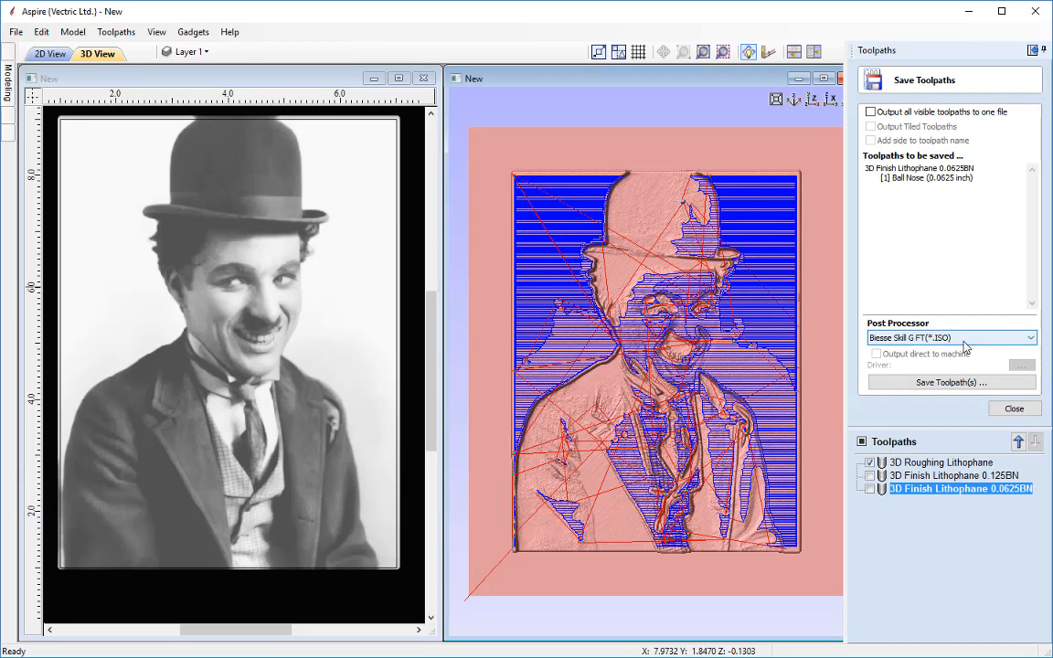
Save the job as Lithophane_Creation_3D_Toolpaths.crv3d, replacing the existing file
left_click(17, 33)
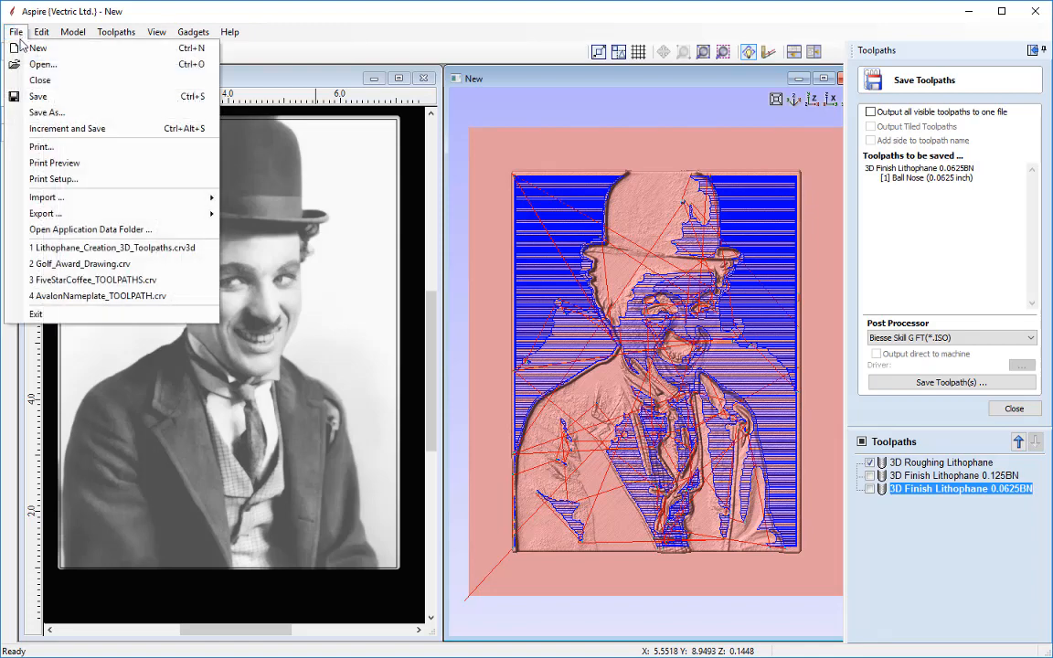
left_click(62, 99)
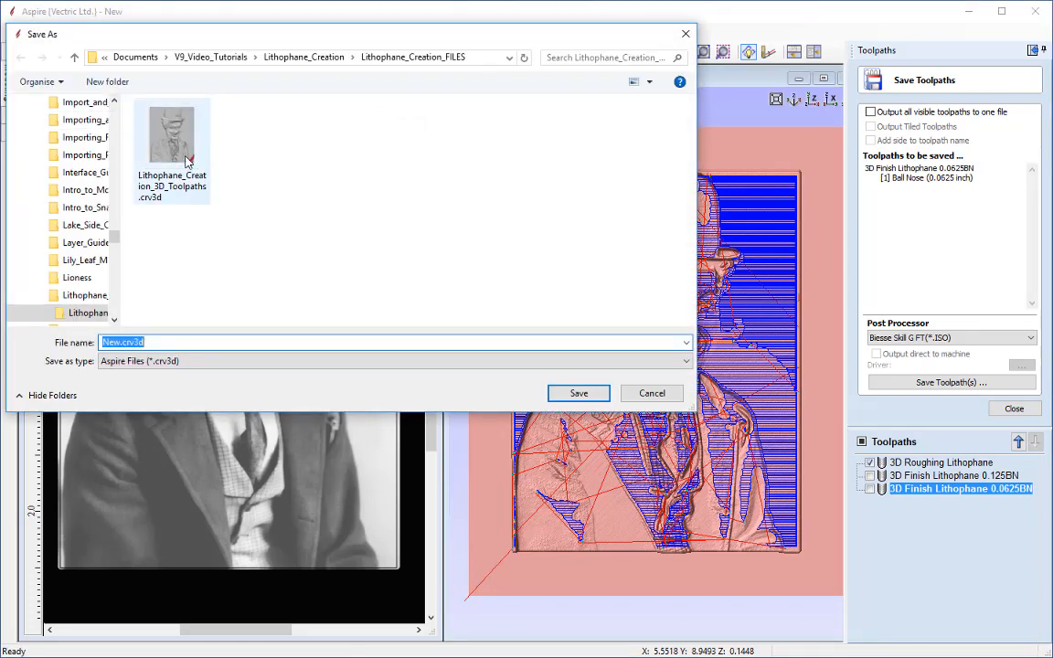
left_click(183, 157)
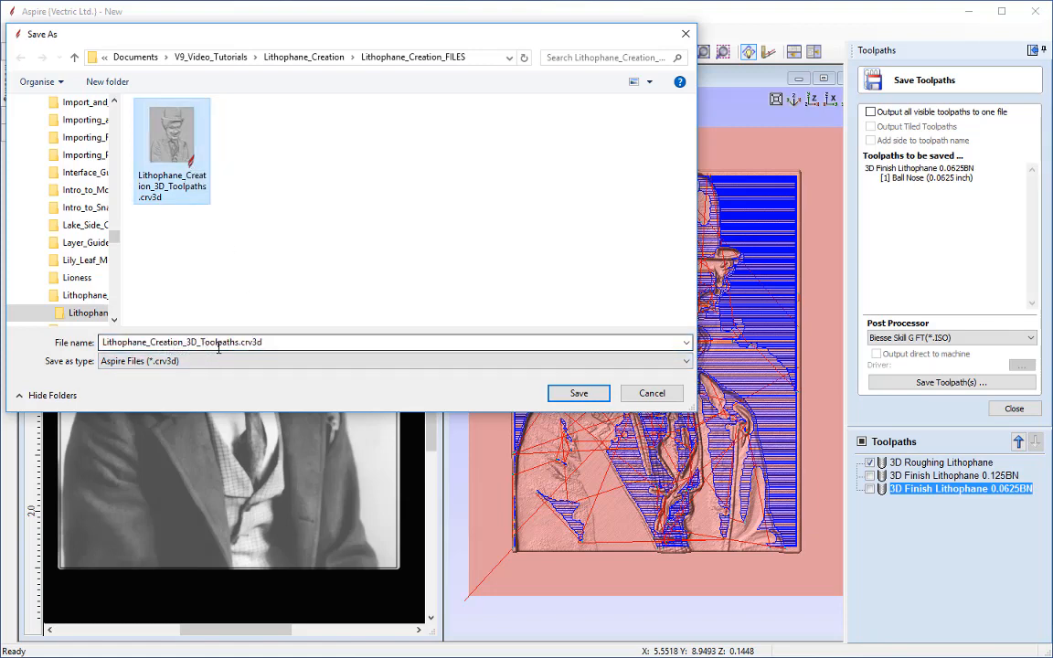
left_click(576, 394)
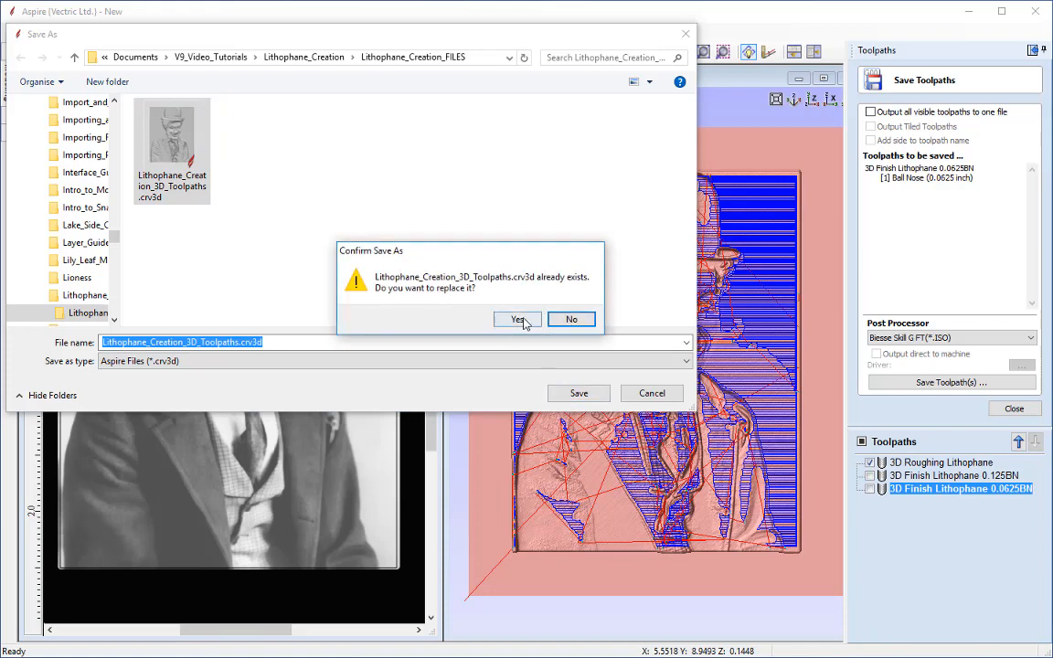
left_click(521, 321)
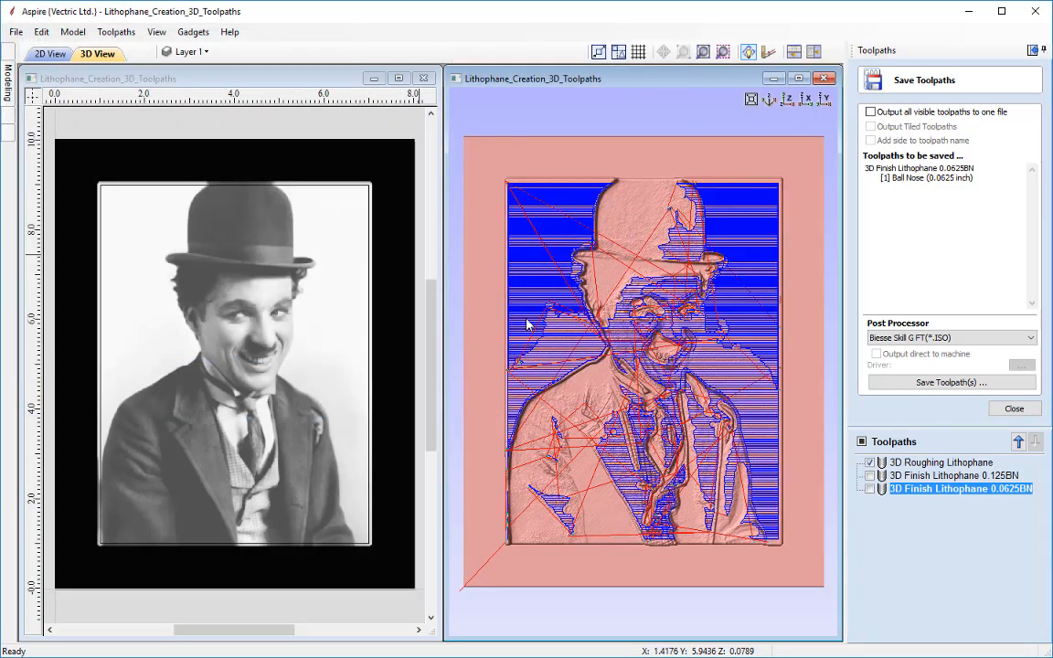